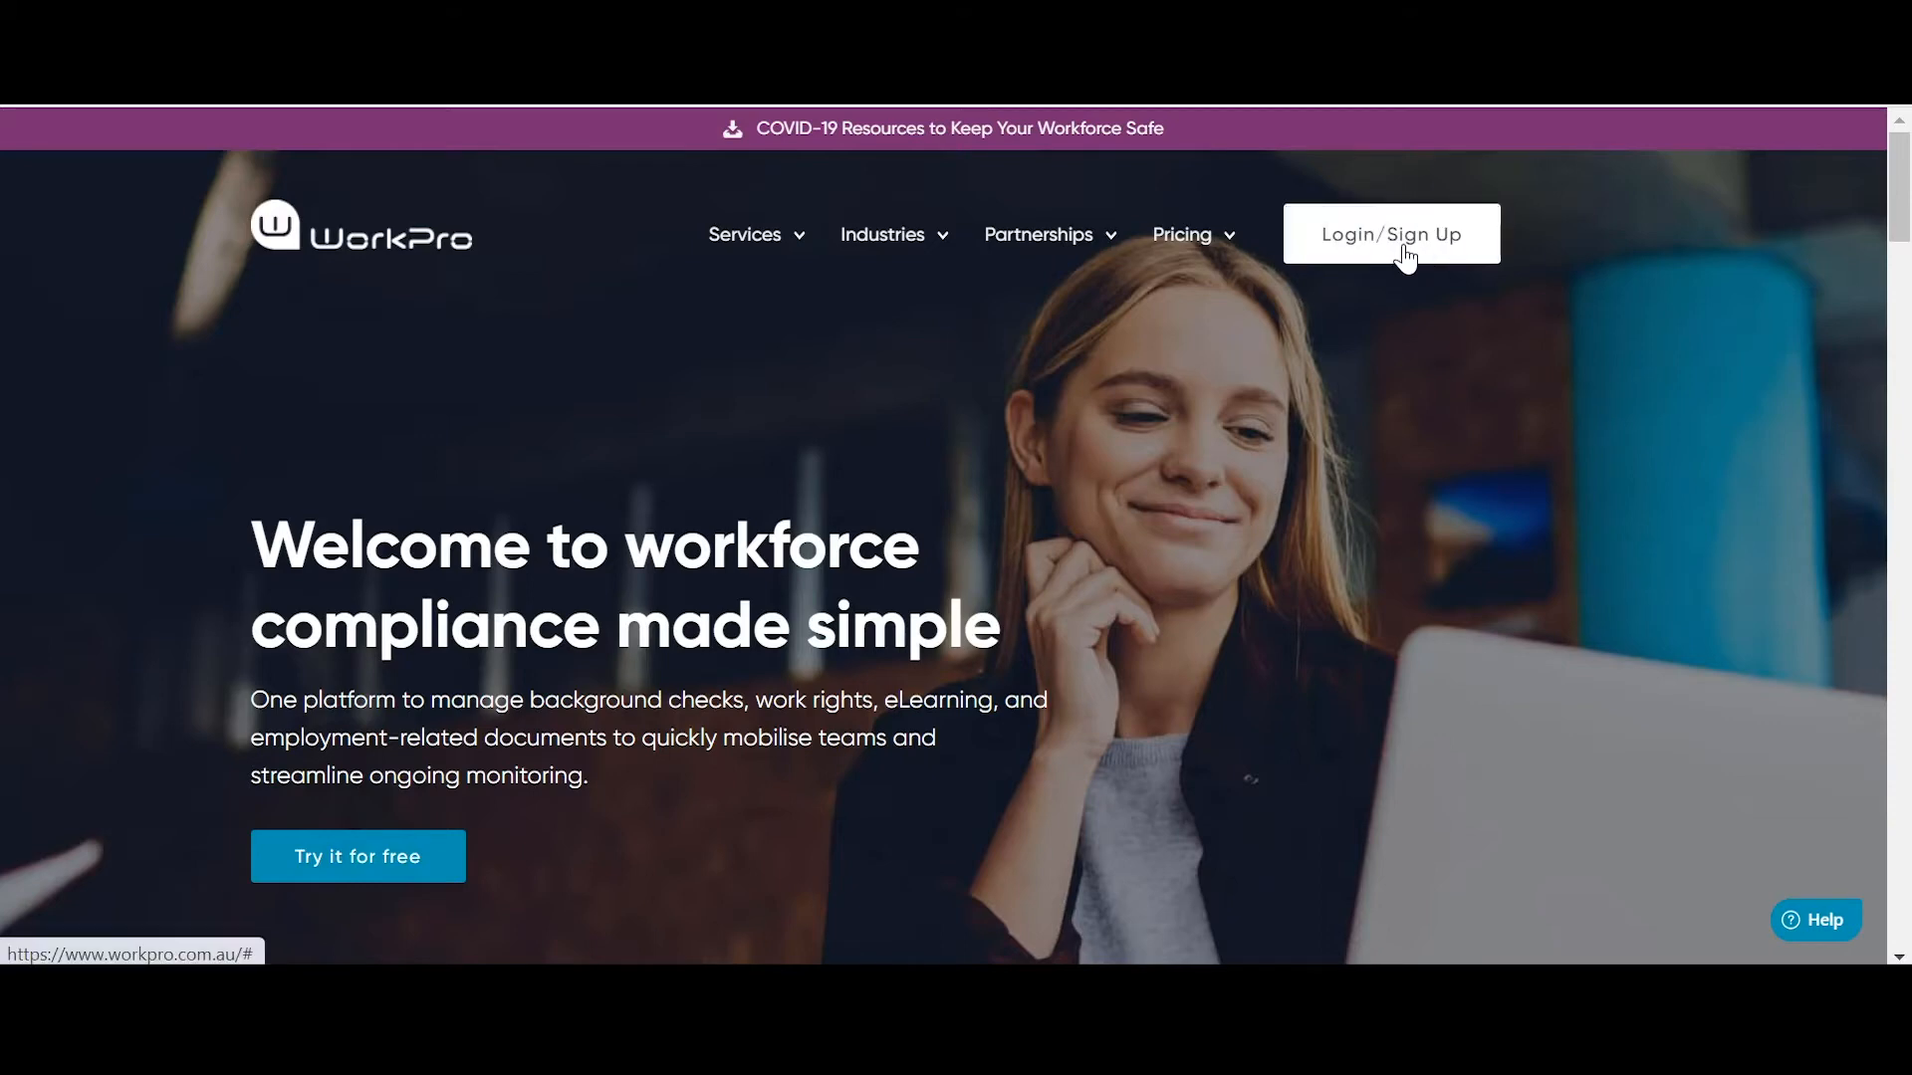
Log in to WorkPro AUS as the client using the saved username suggestion.
click(1406, 257)
click(808, 741)
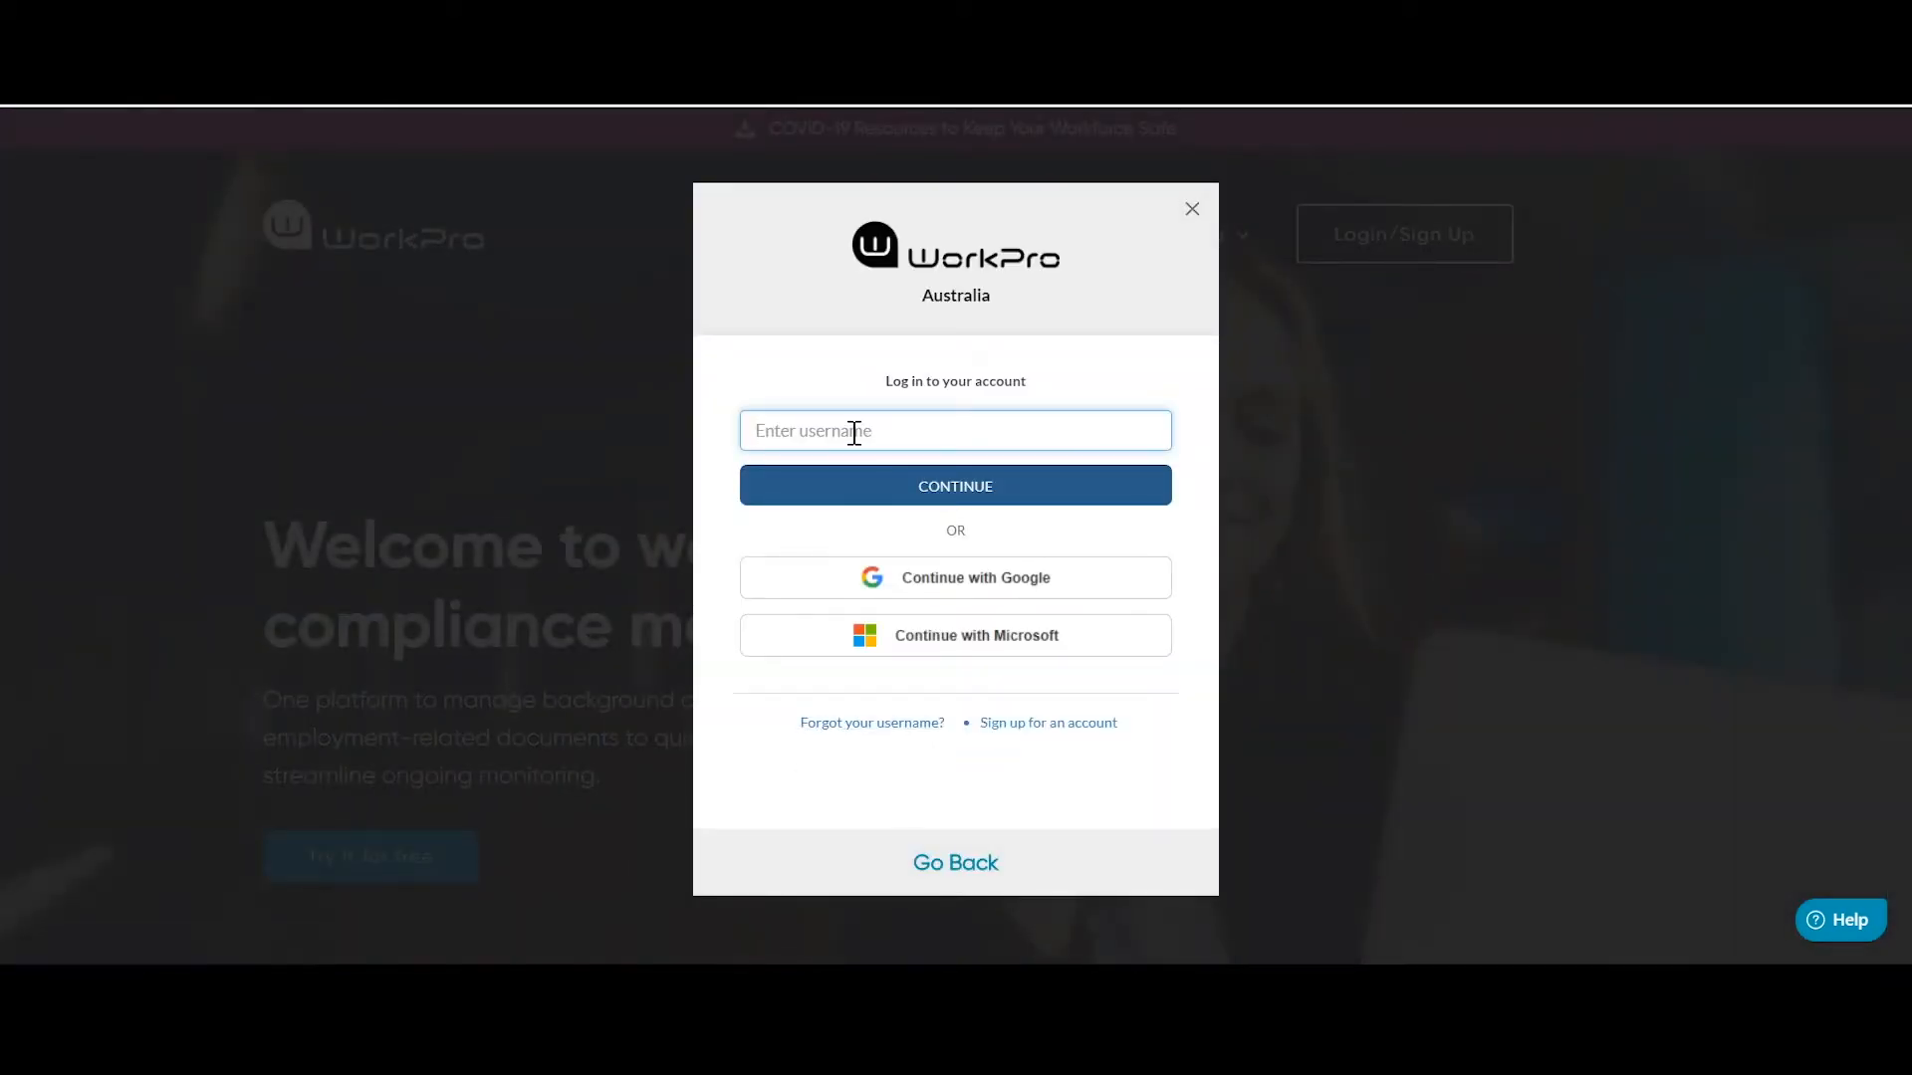
text(demo)
click(863, 491)
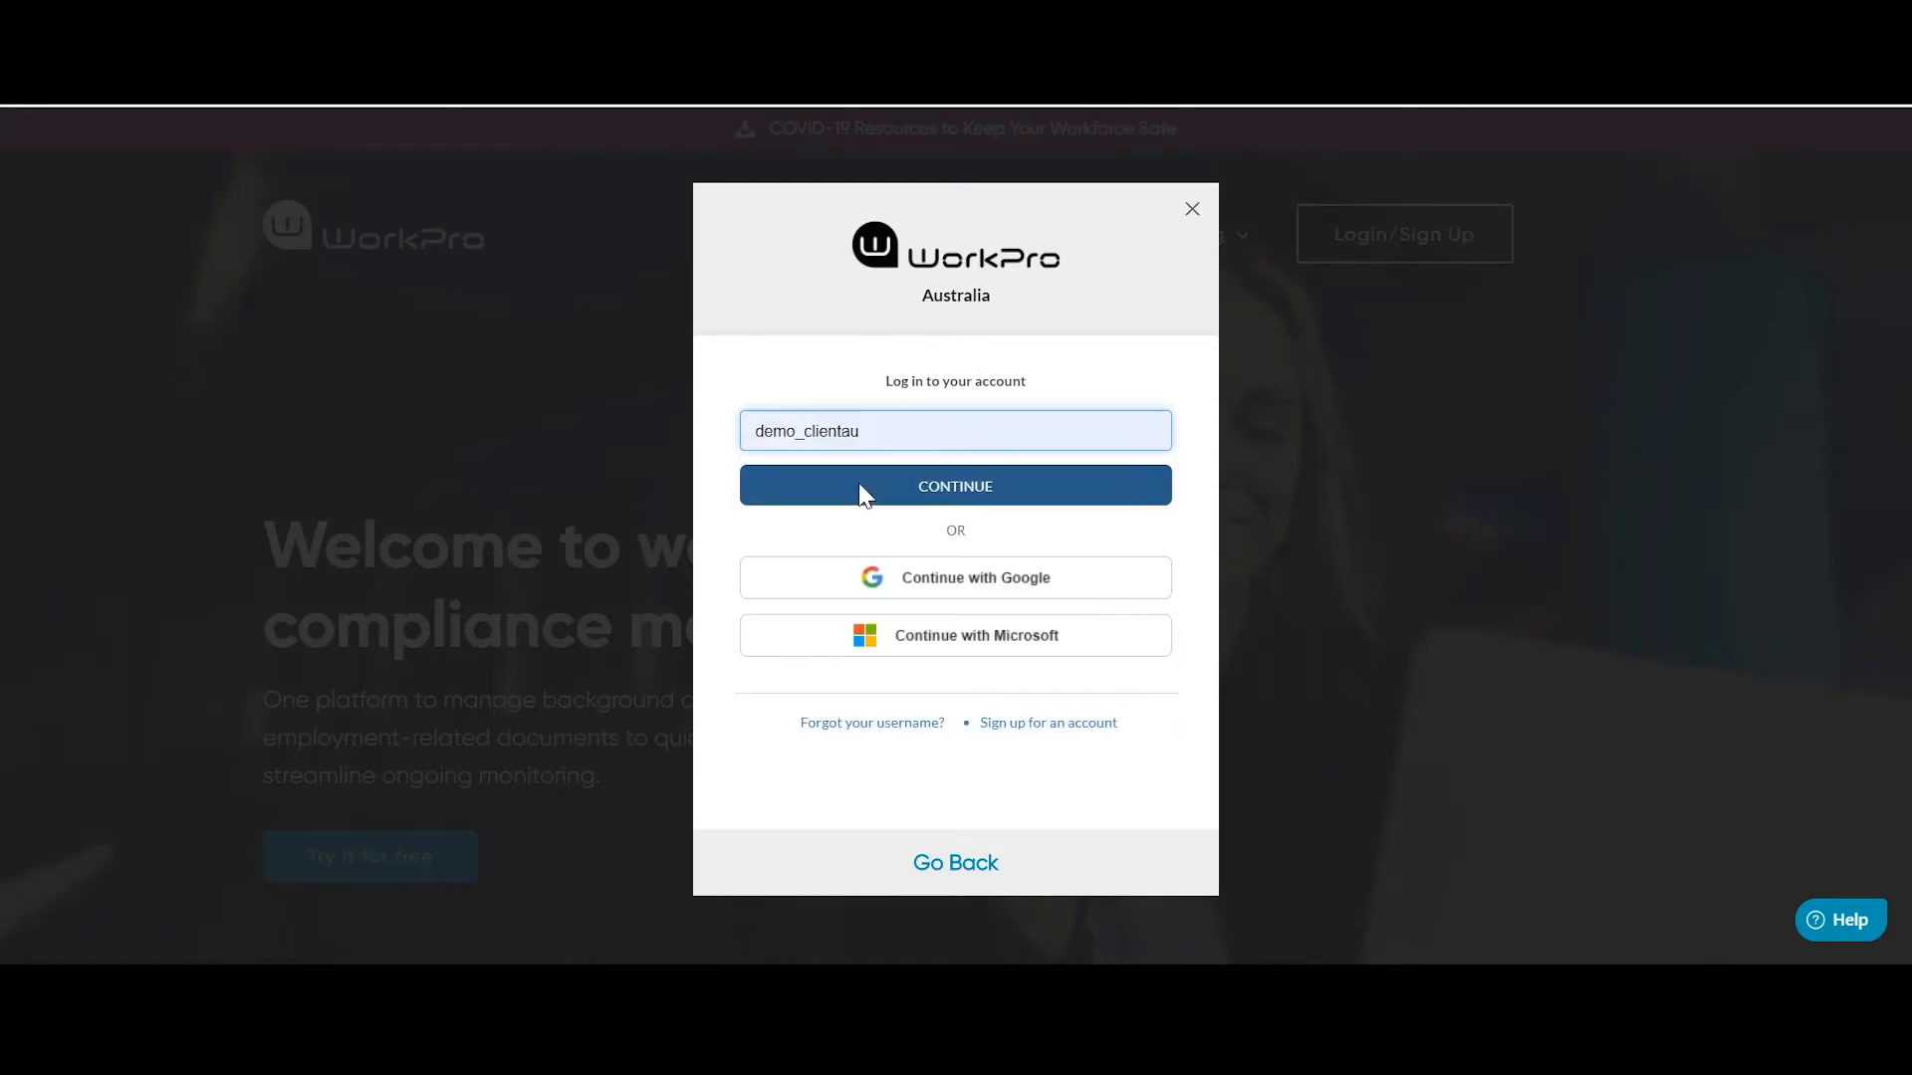
click(980, 493)
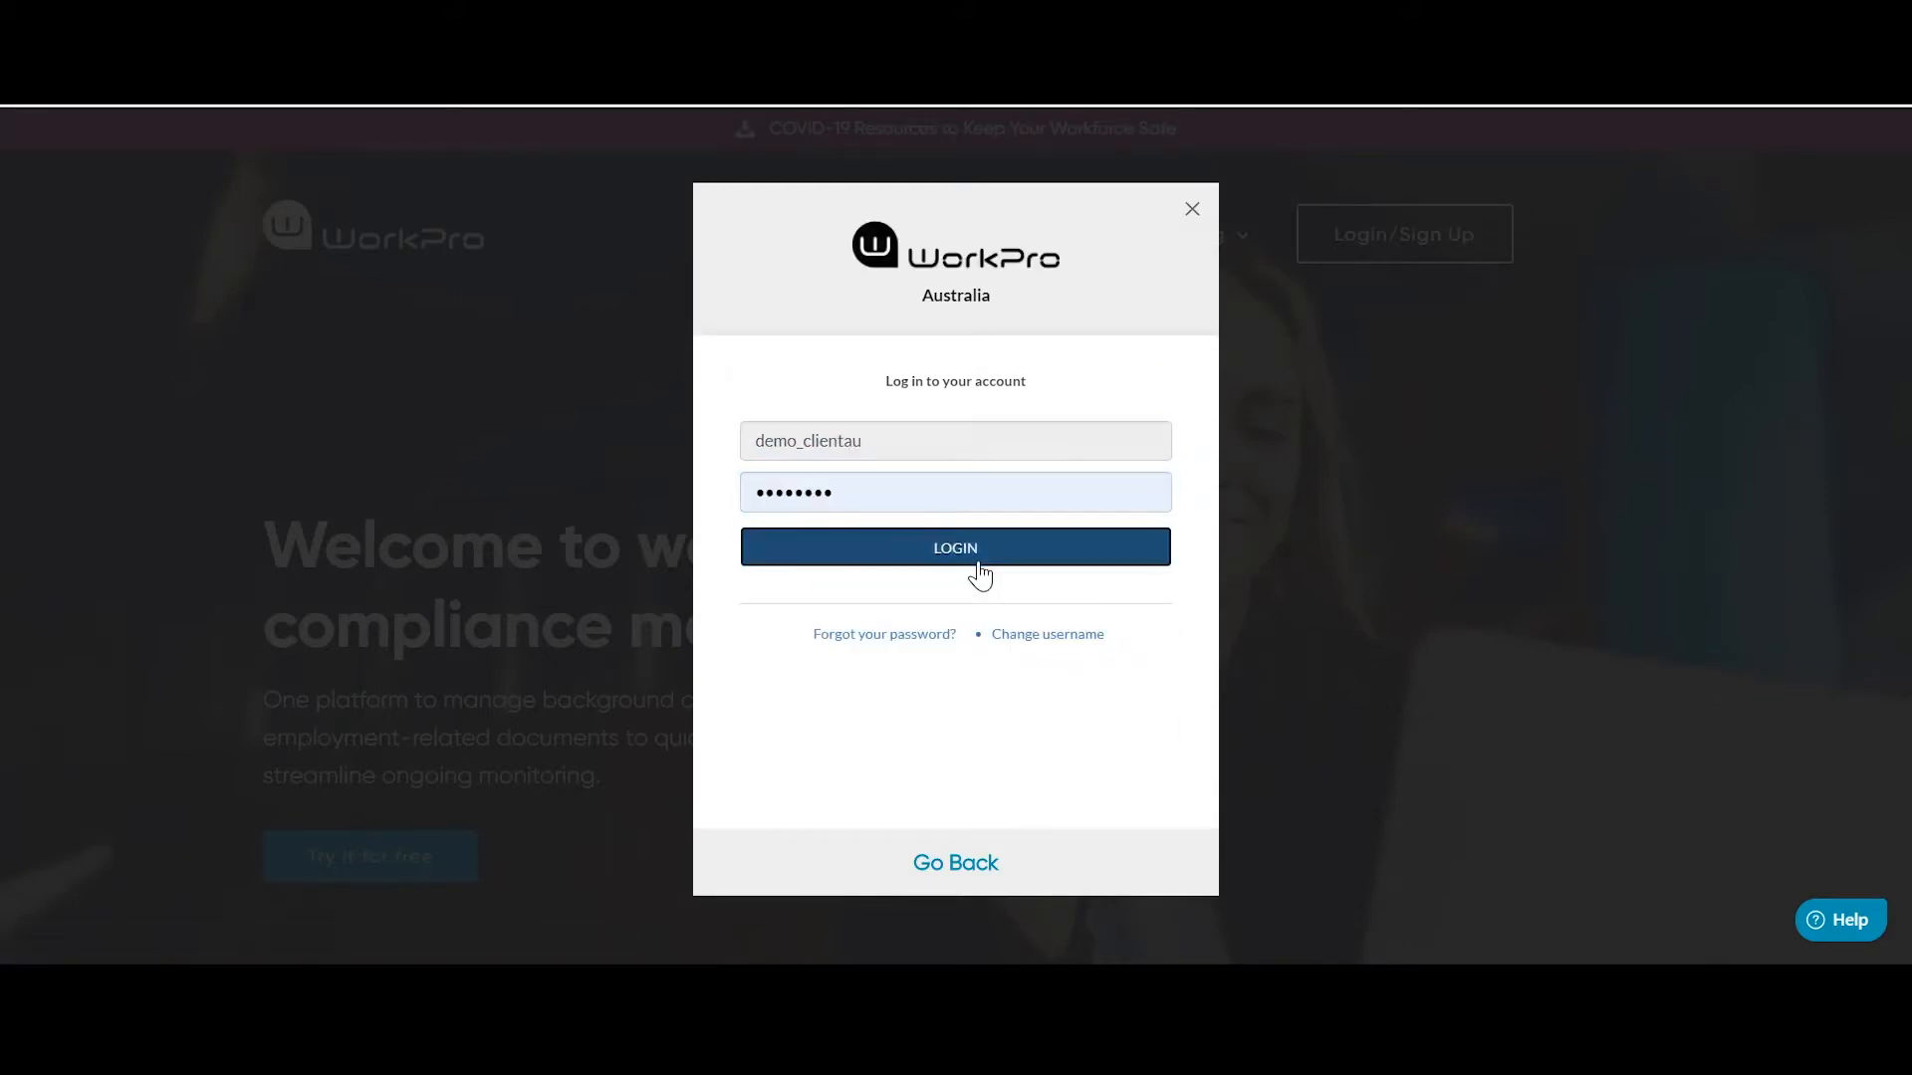
click(980, 553)
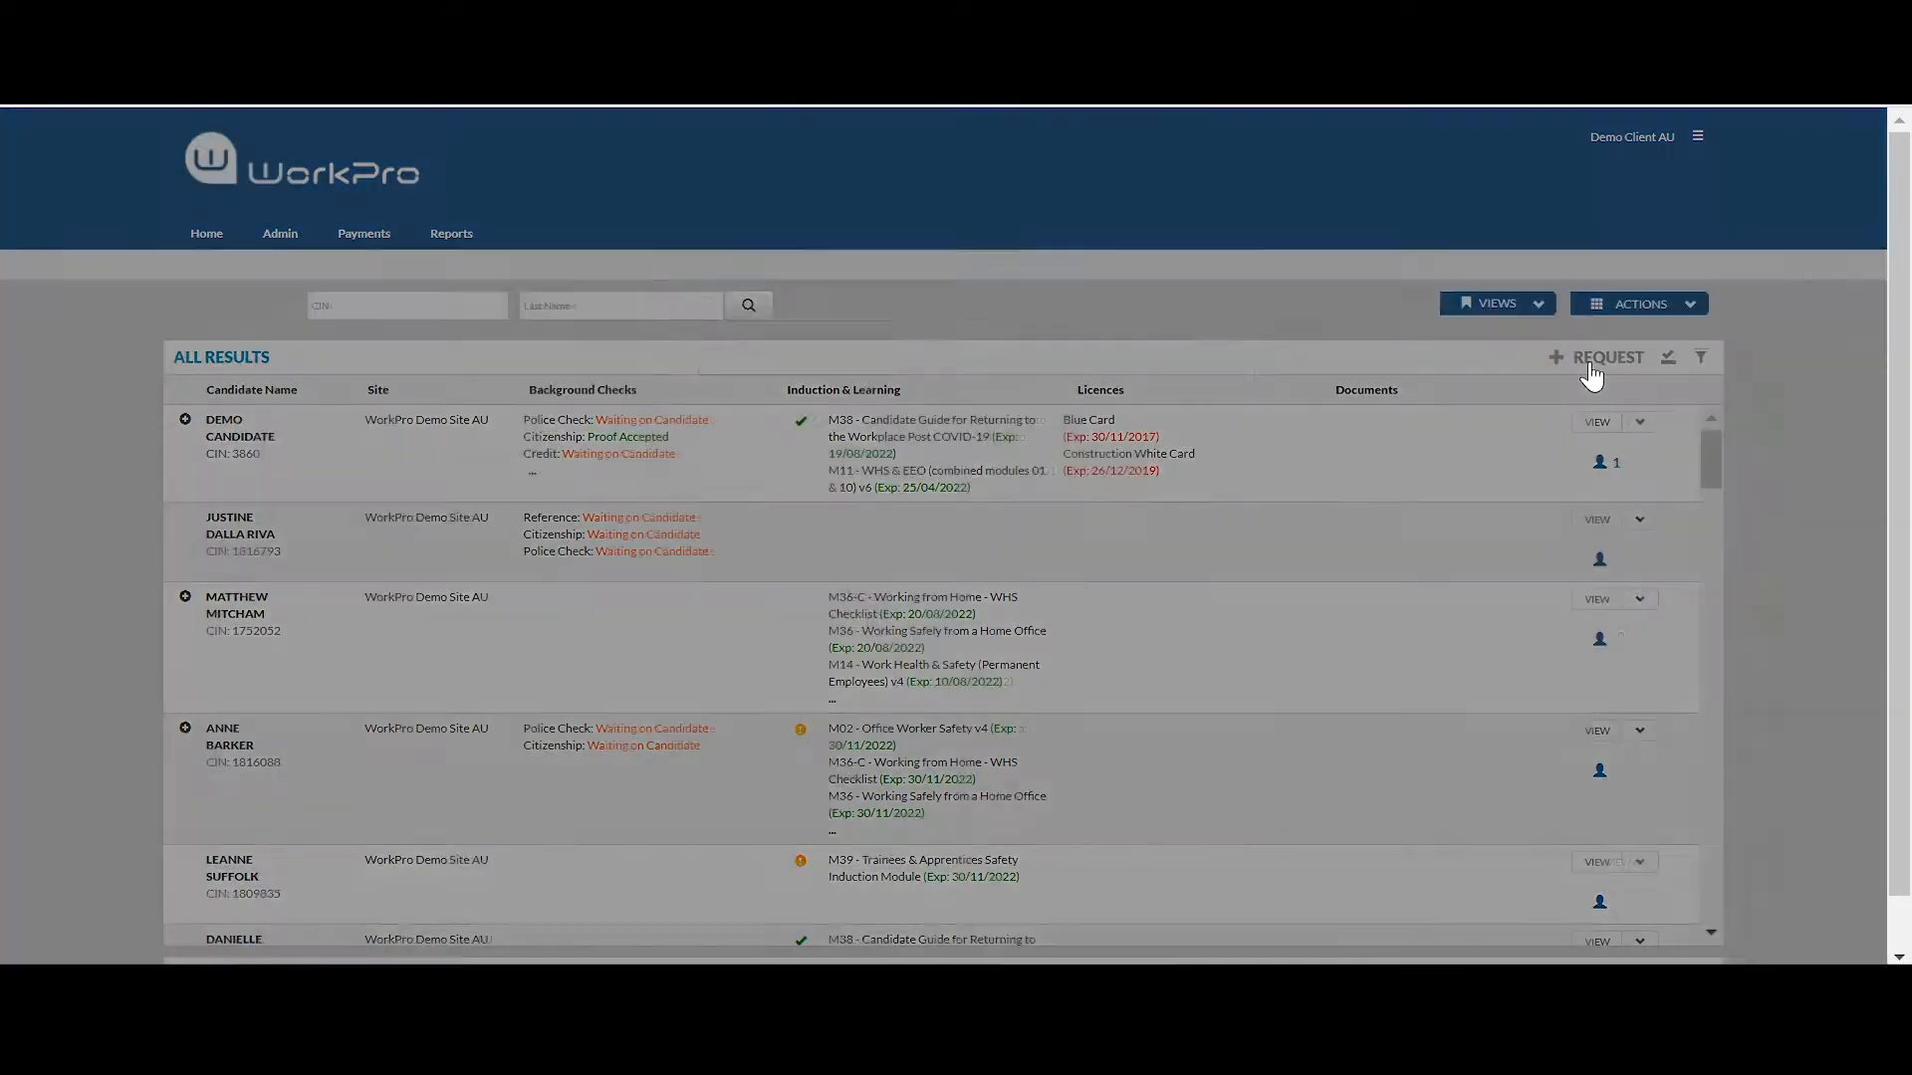
Start a new request addressed to a new candidate and continue to its form.
click(1599, 357)
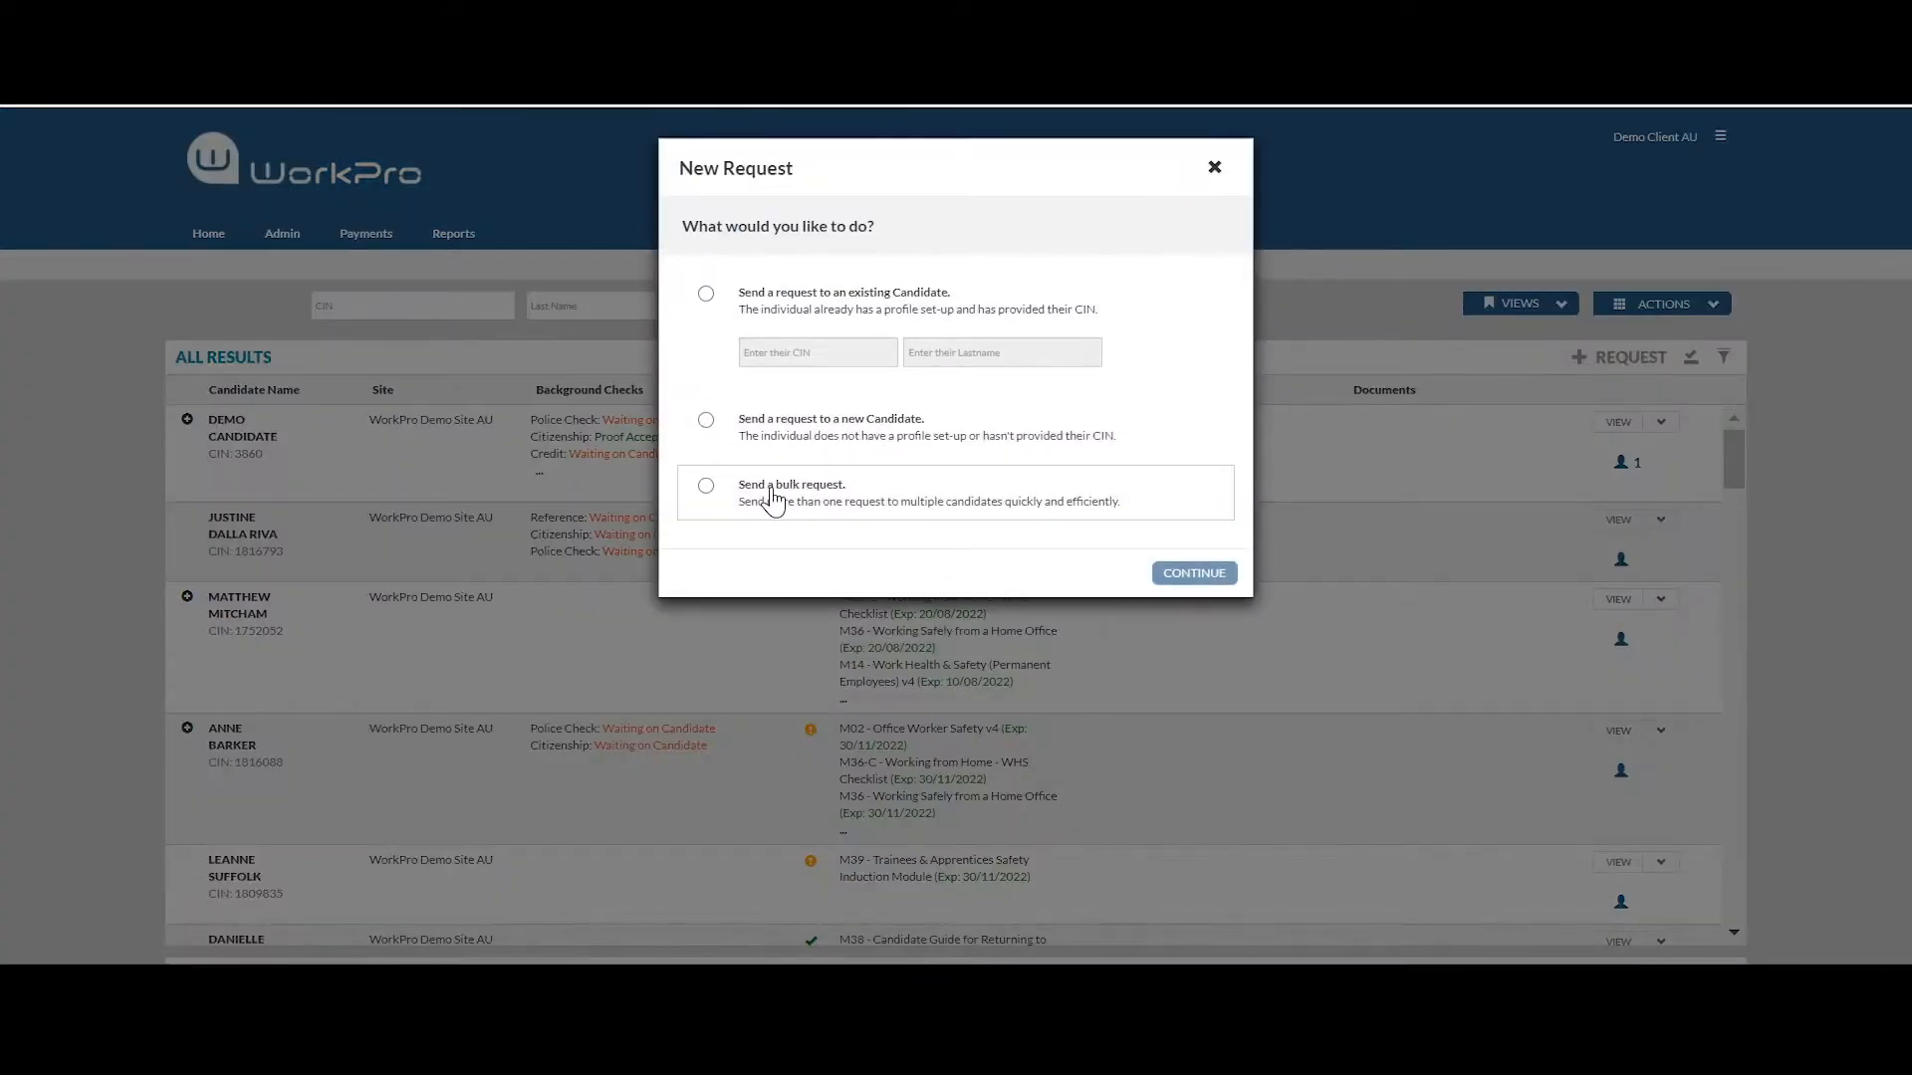
click(819, 435)
click(1207, 577)
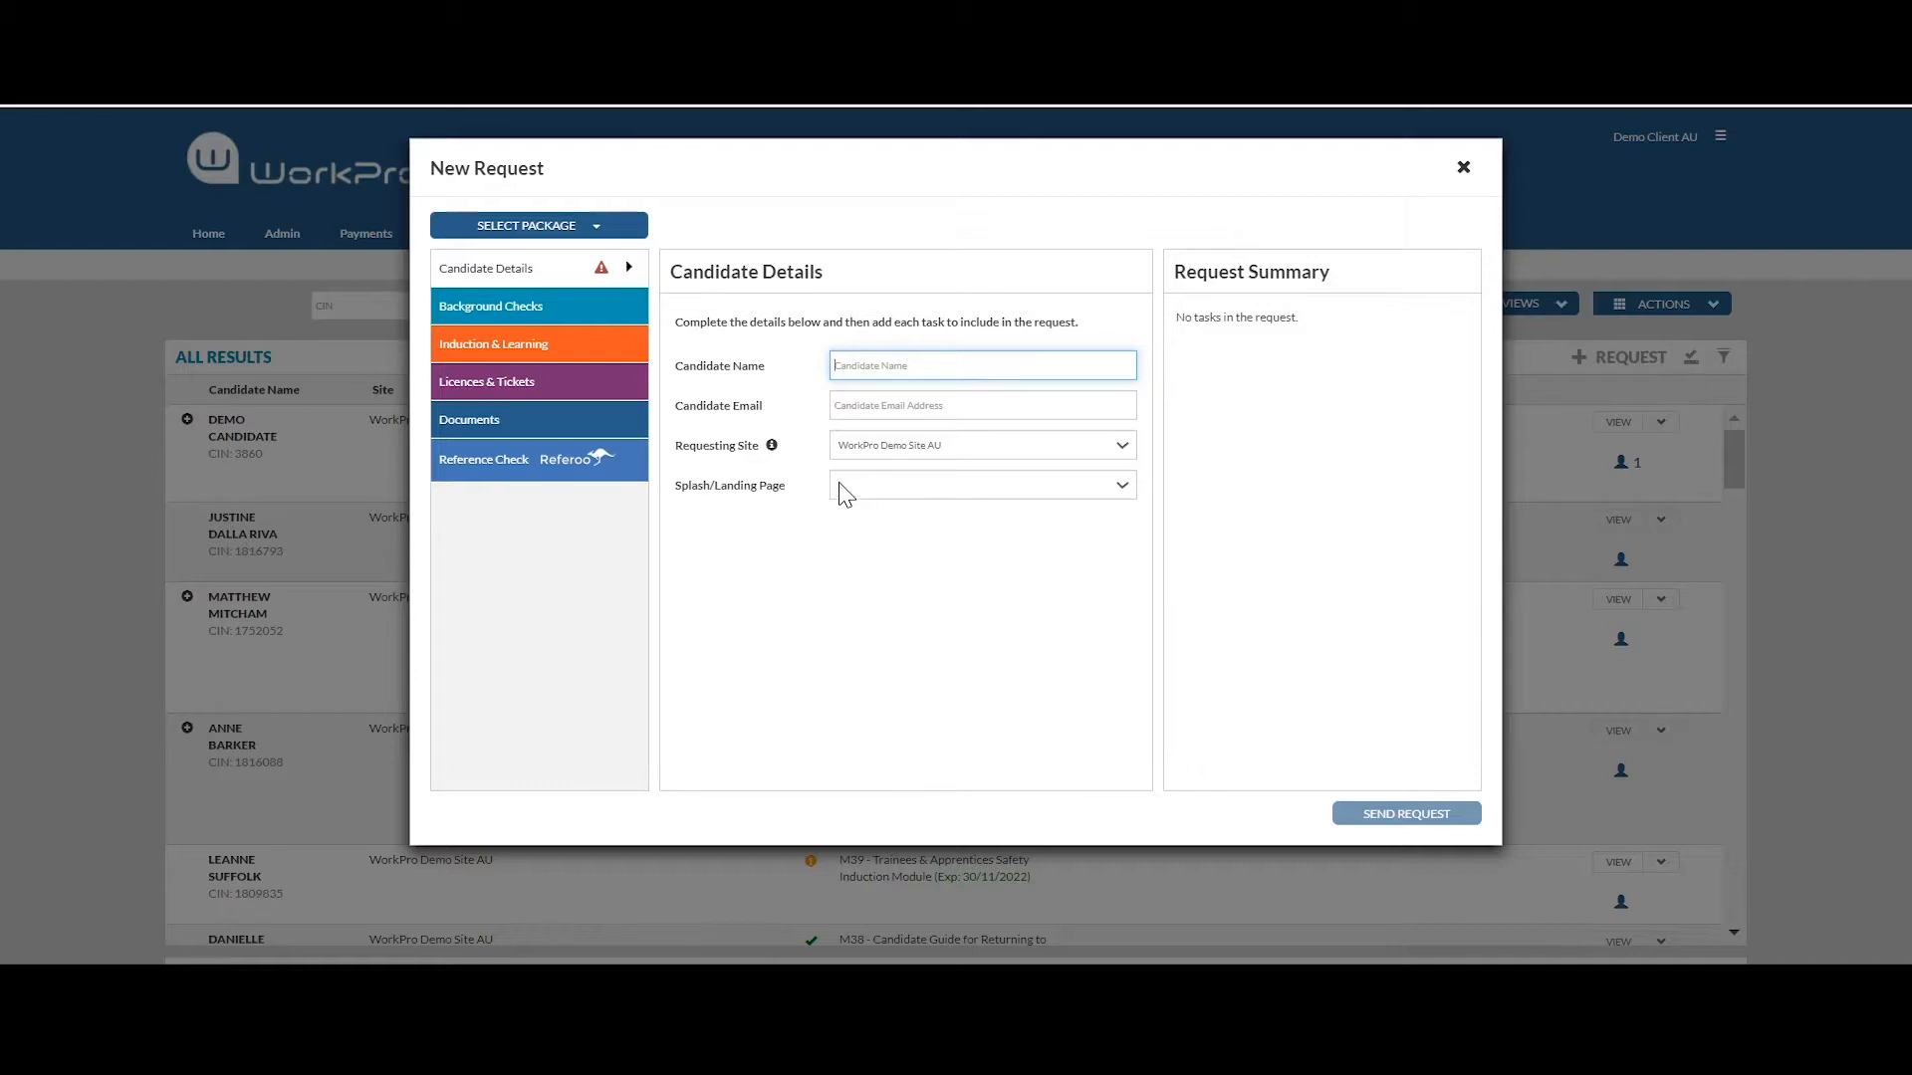
Add the Working with Children/Vulnerable People Check with state NT, type Paid Employee or Volunteer.
click(469, 307)
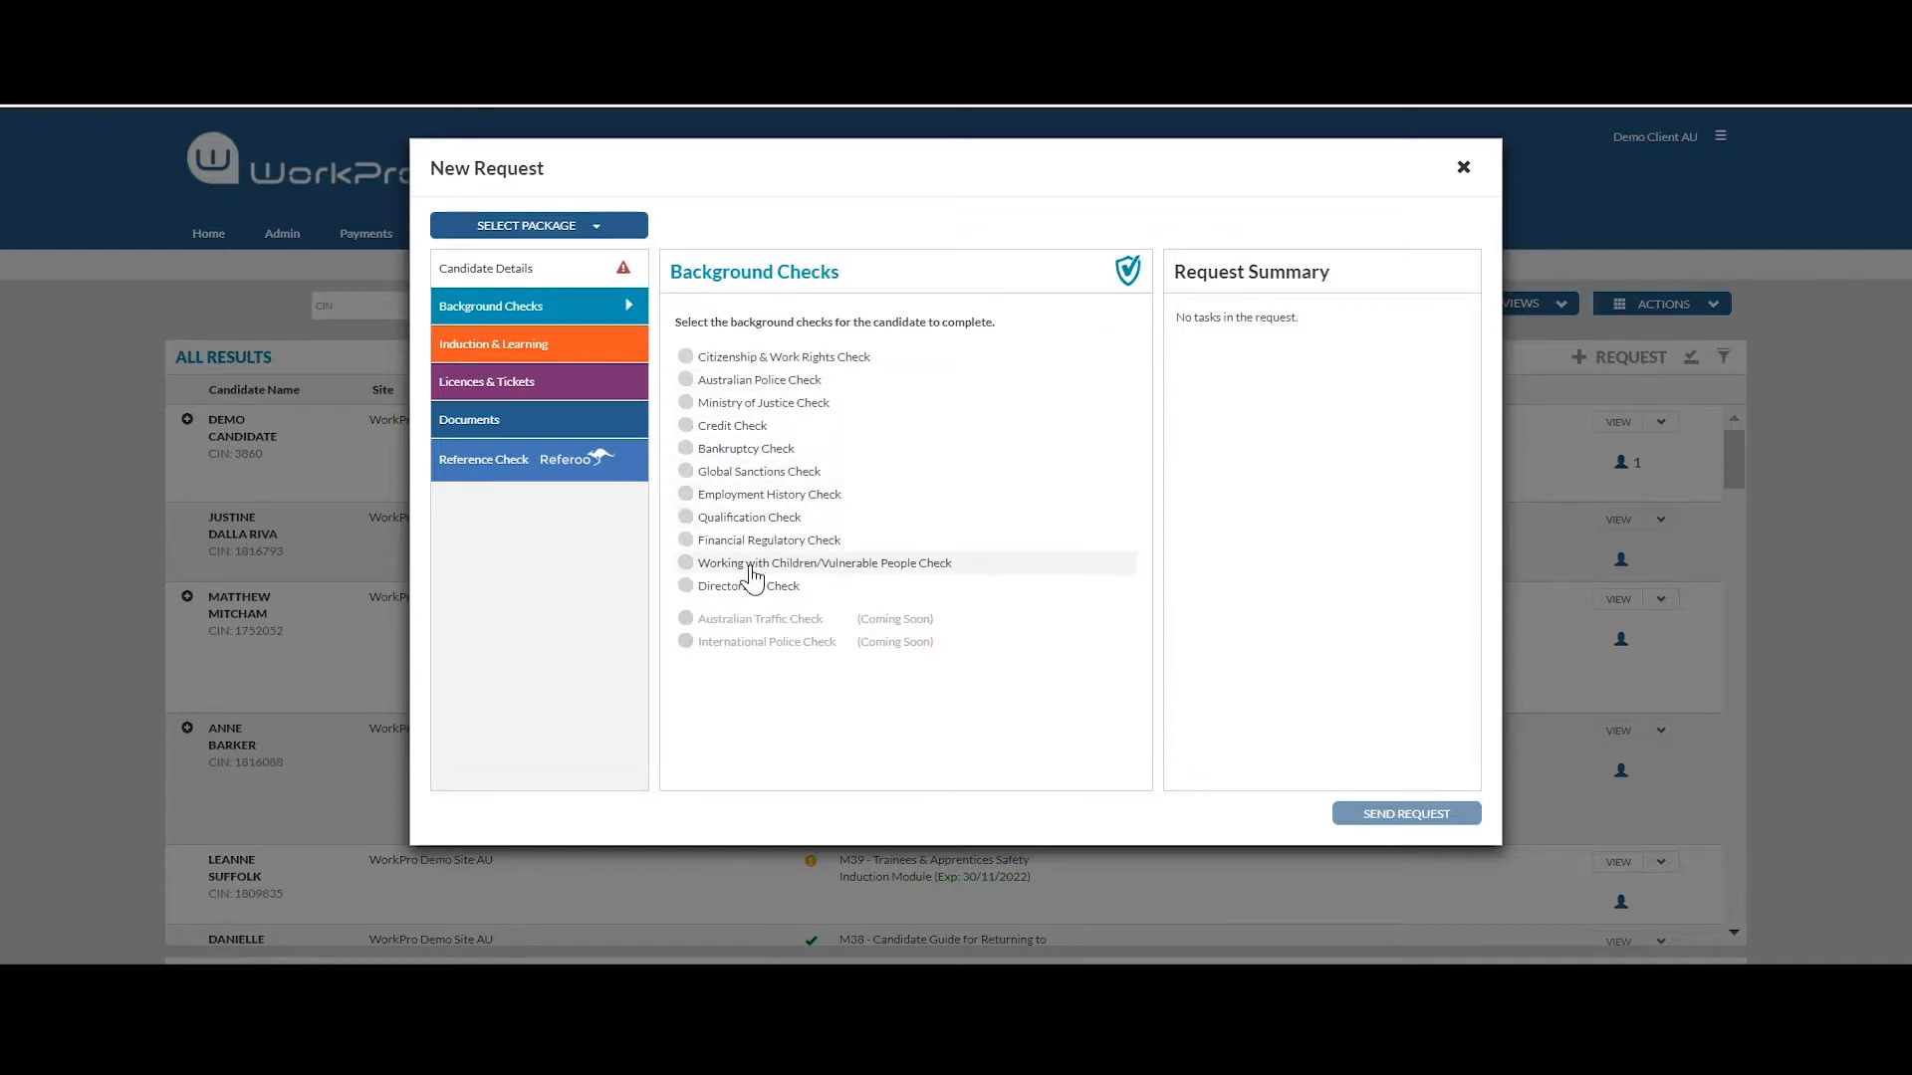
click(817, 565)
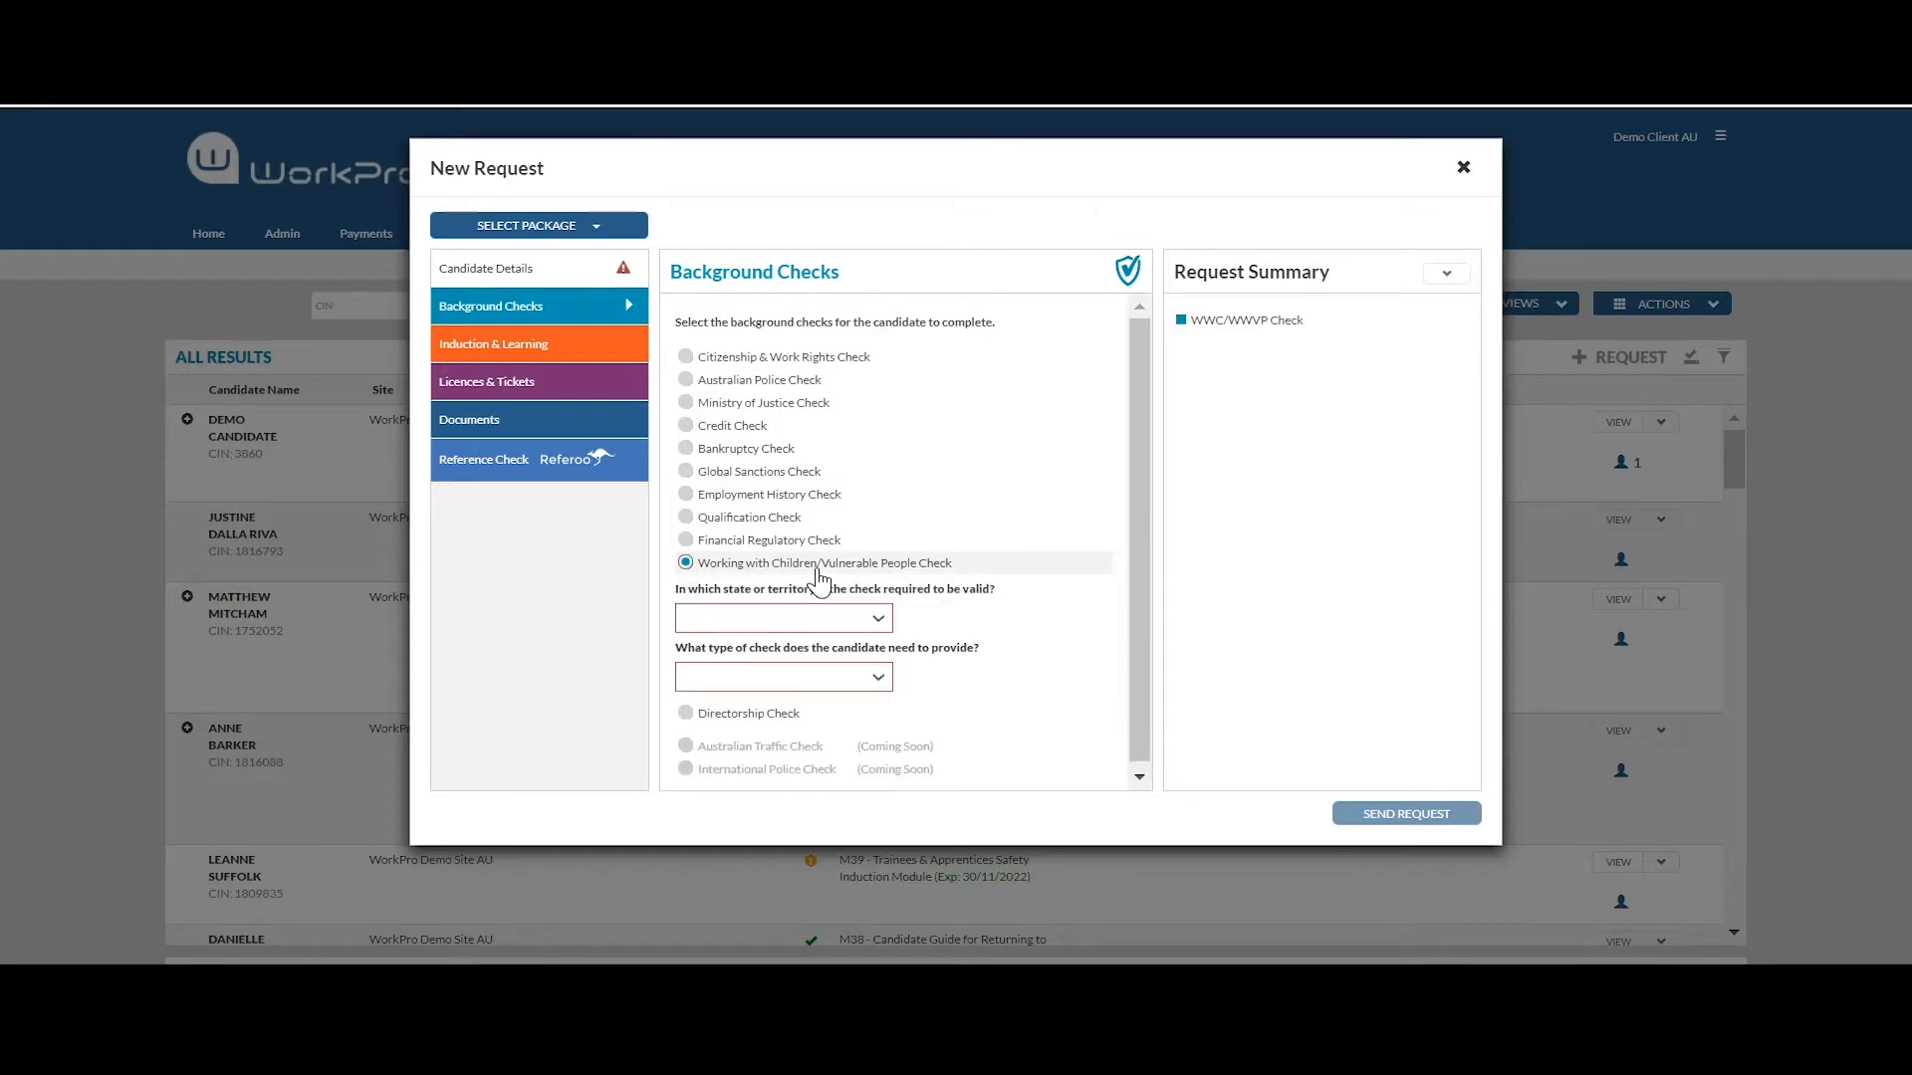
click(786, 626)
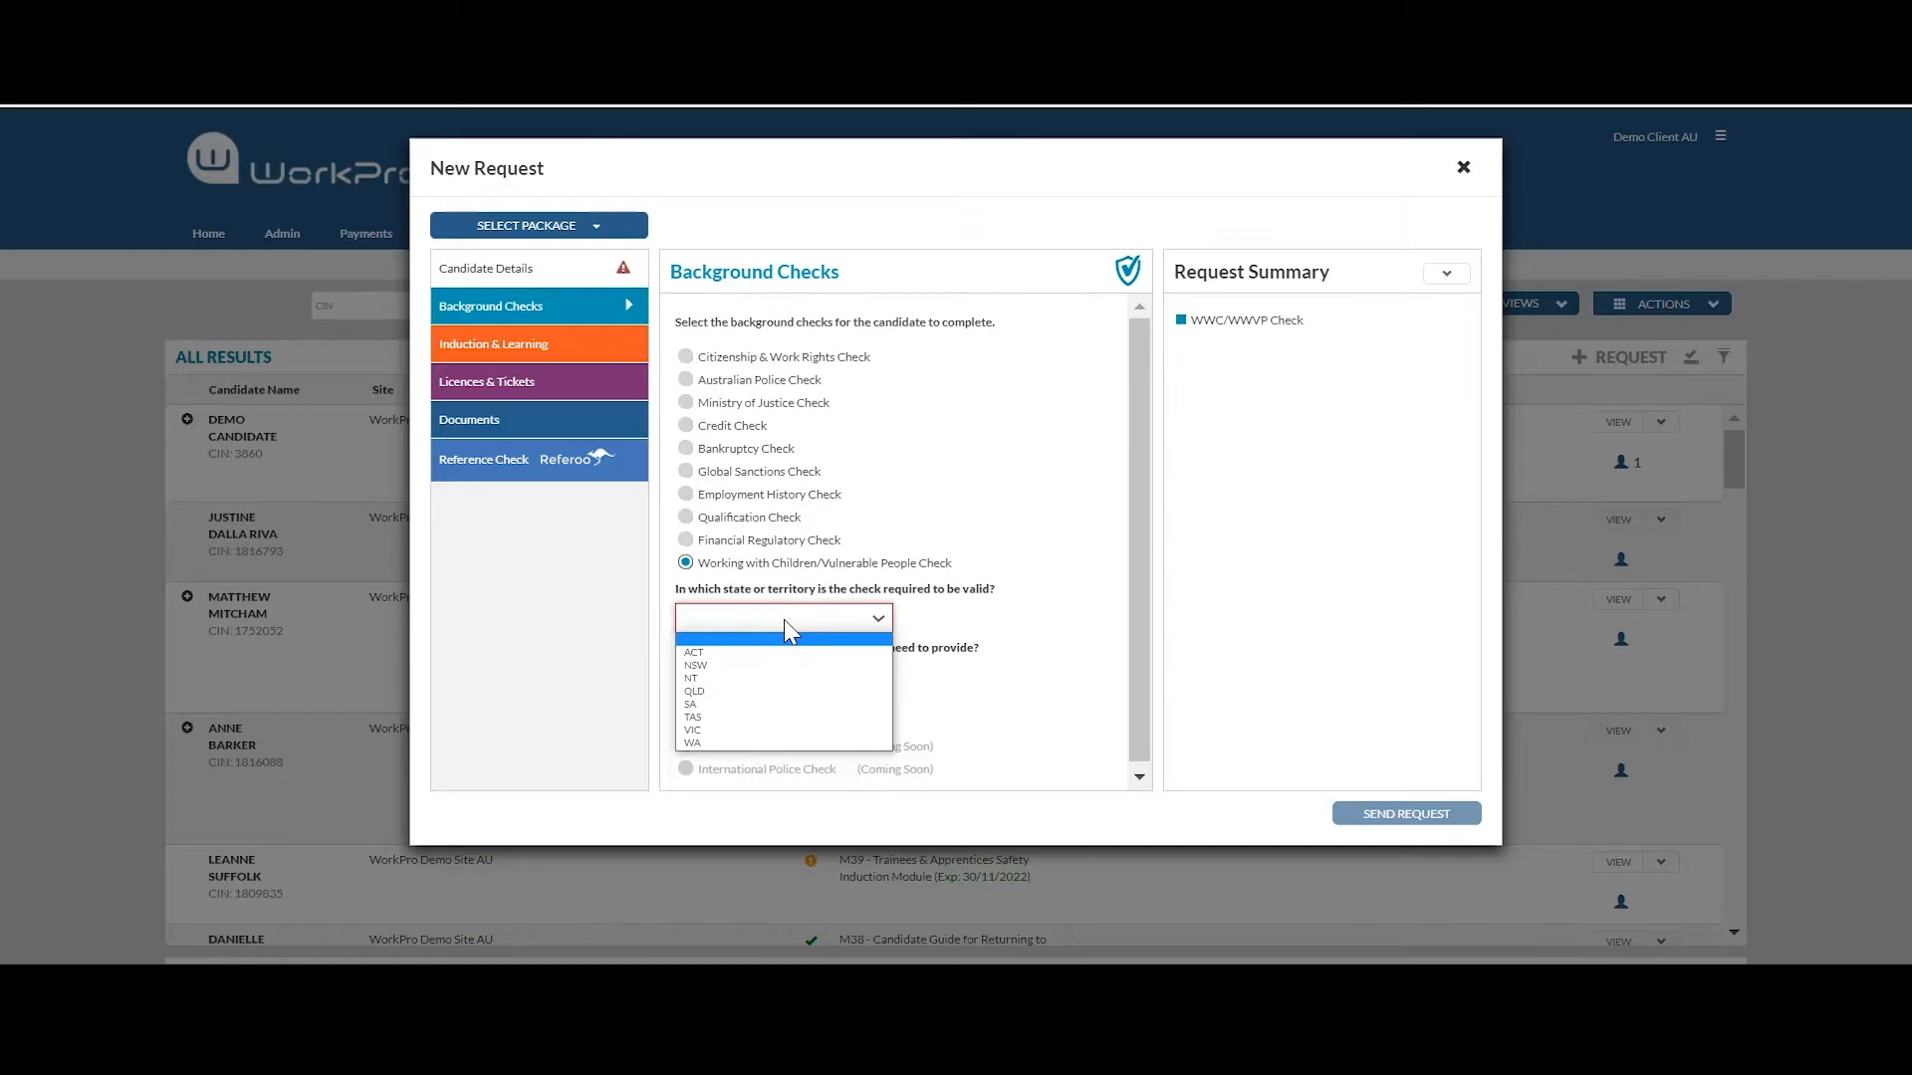
click(784, 620)
click(785, 620)
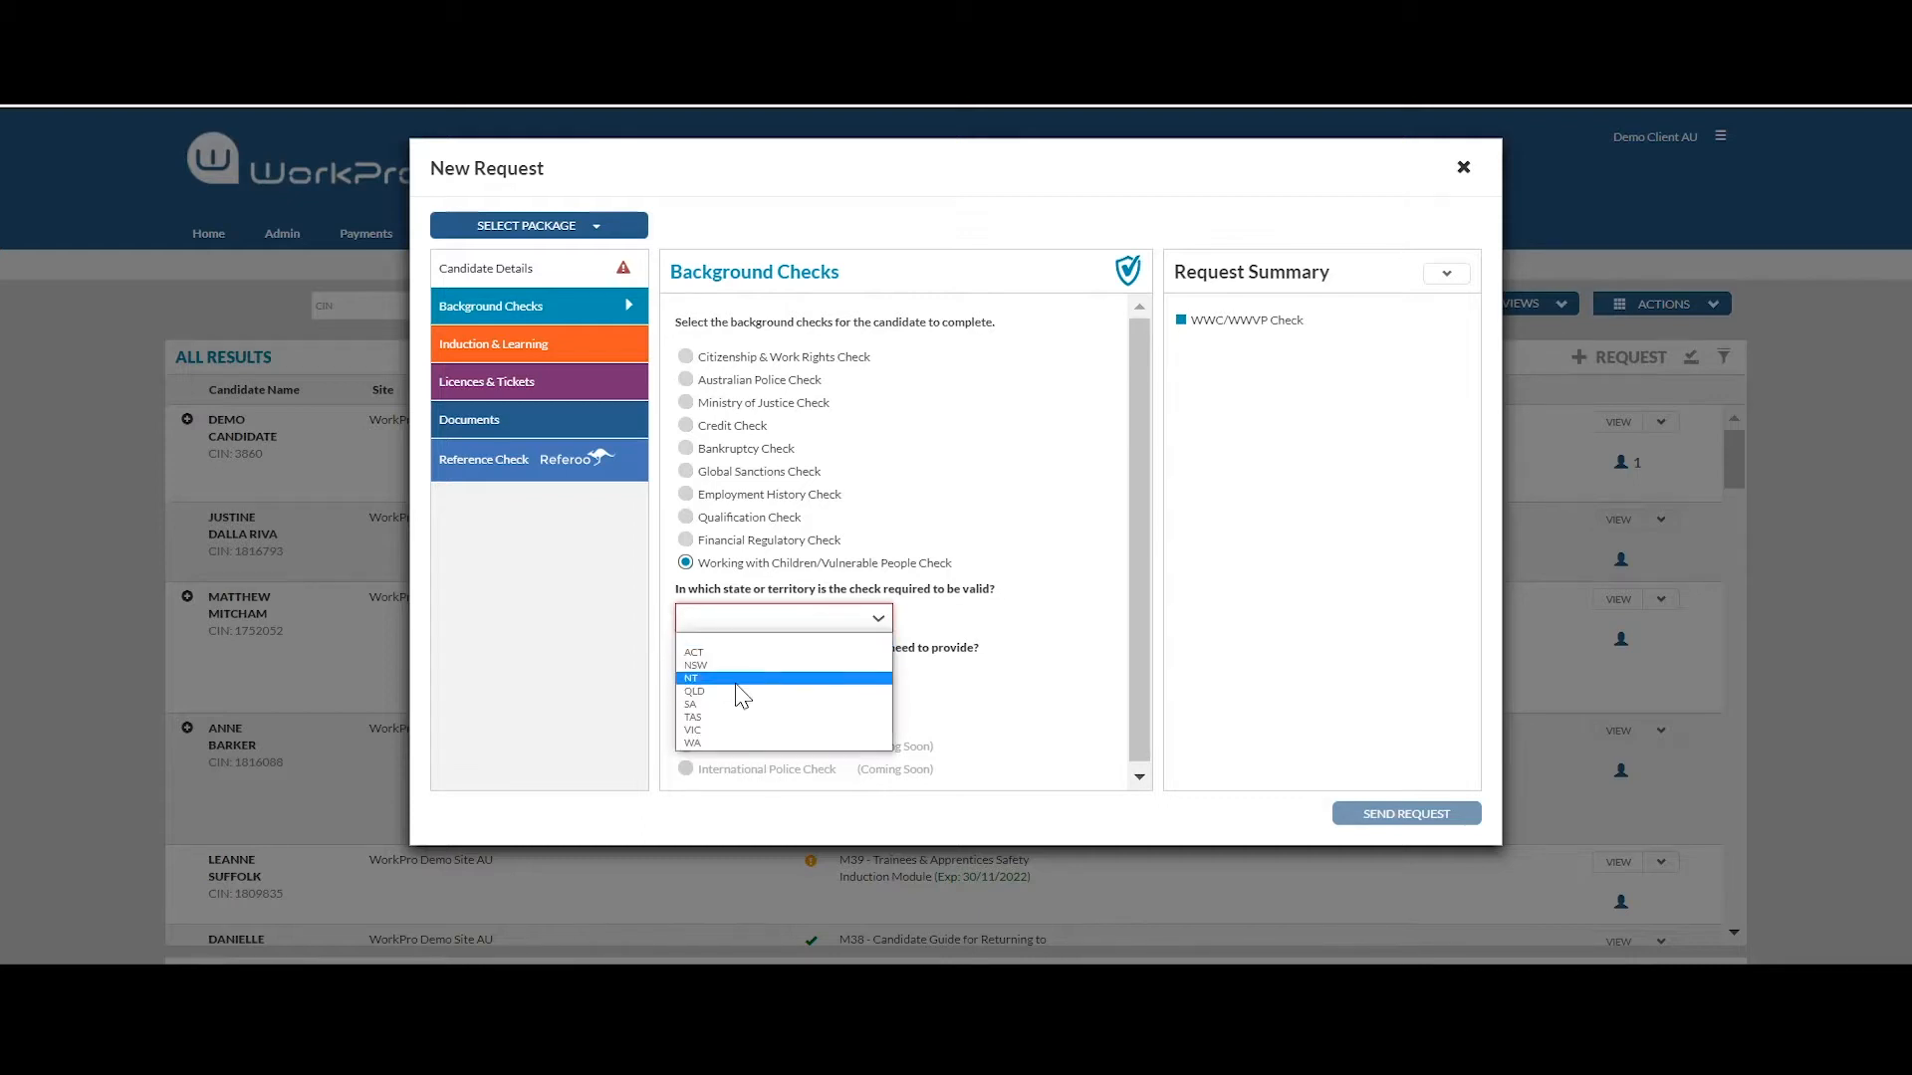
click(736, 682)
click(738, 680)
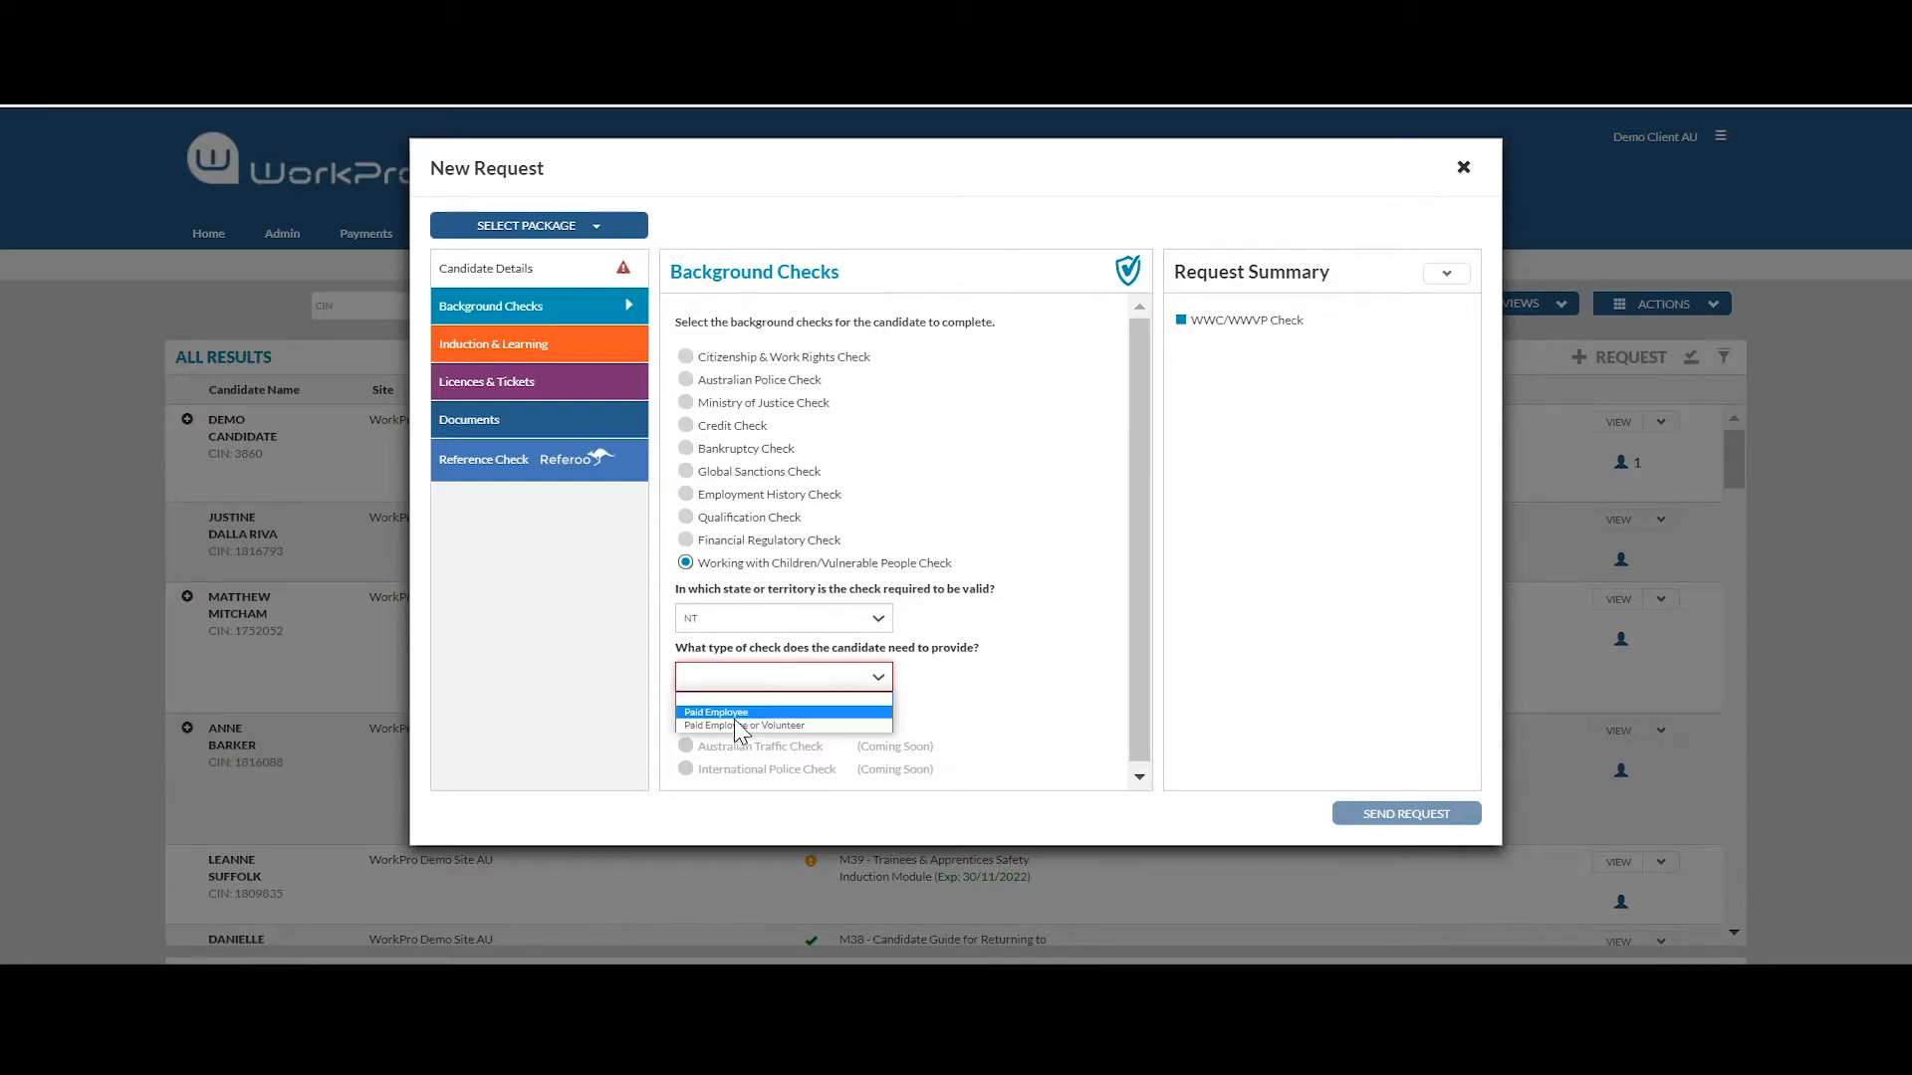
click(736, 725)
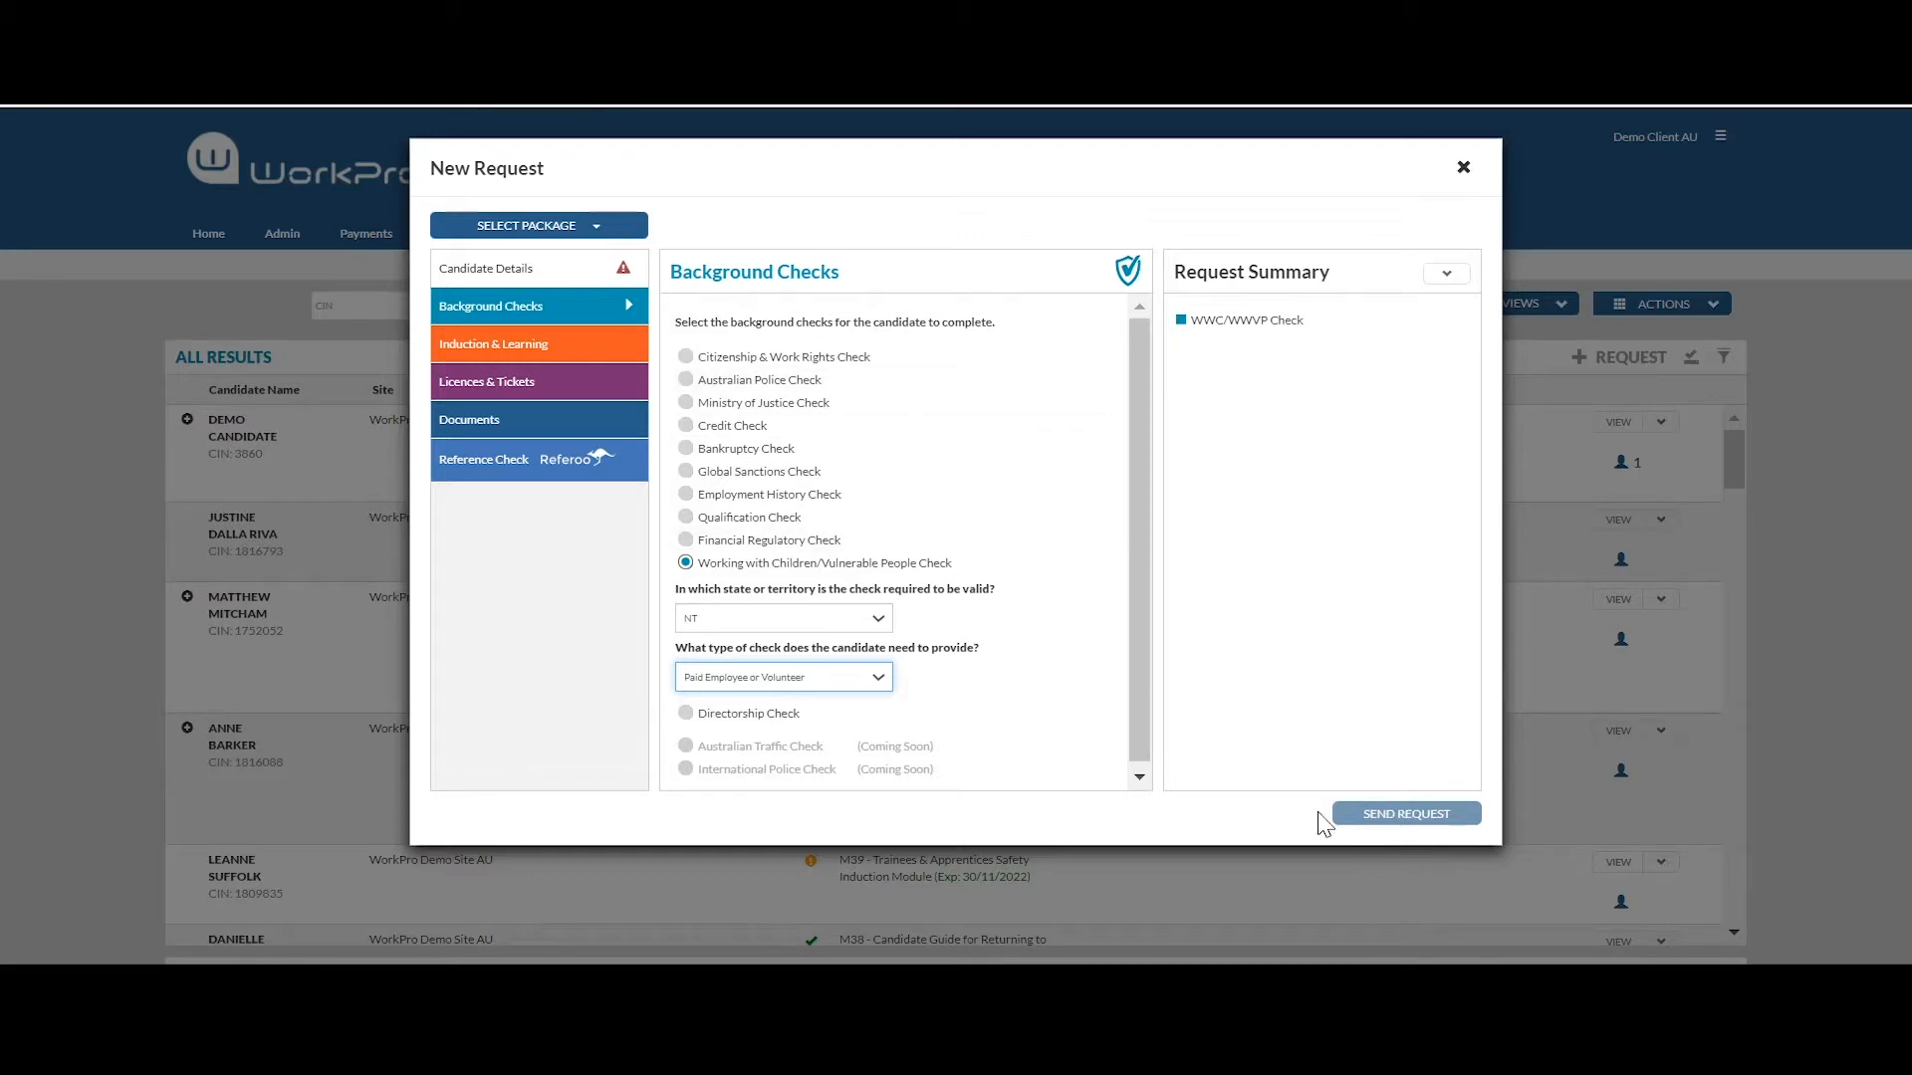
Discard the draft request and log out of the client account.
click(1461, 169)
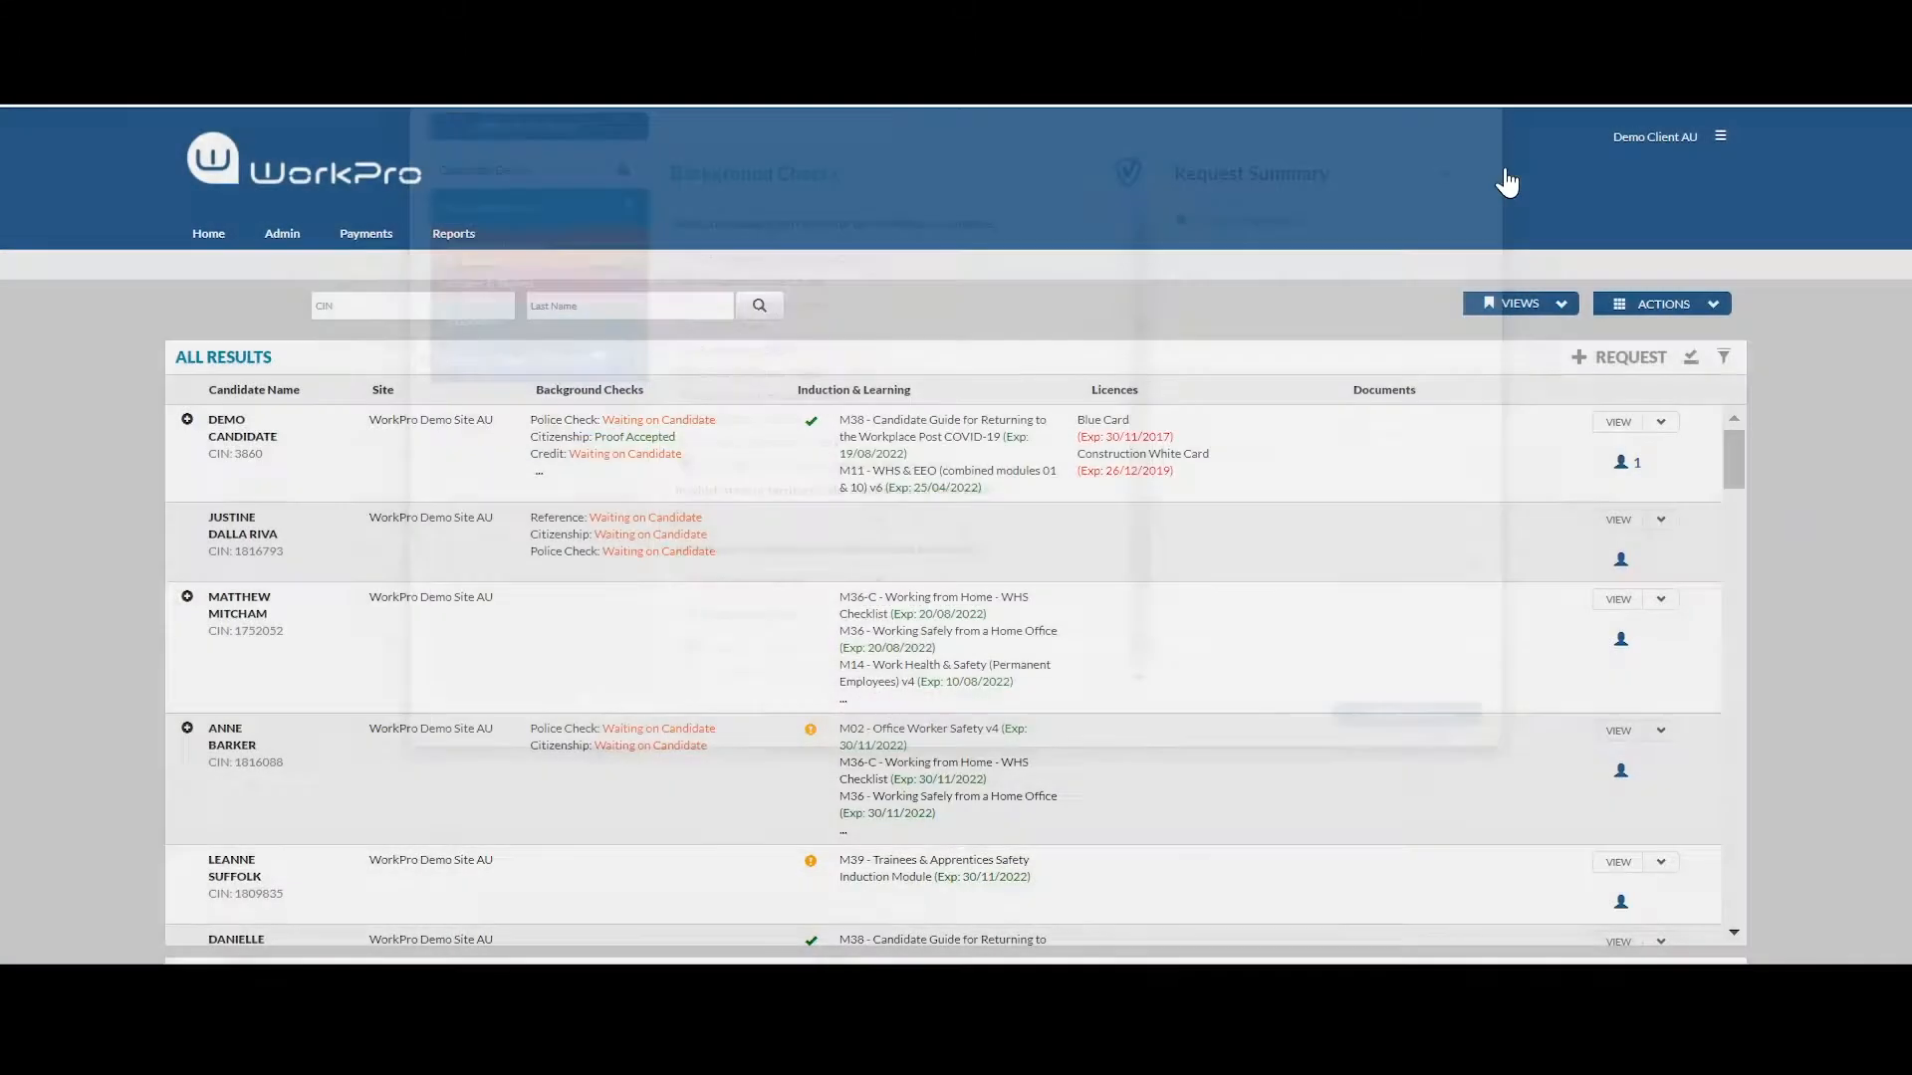
click(1698, 136)
click(1609, 328)
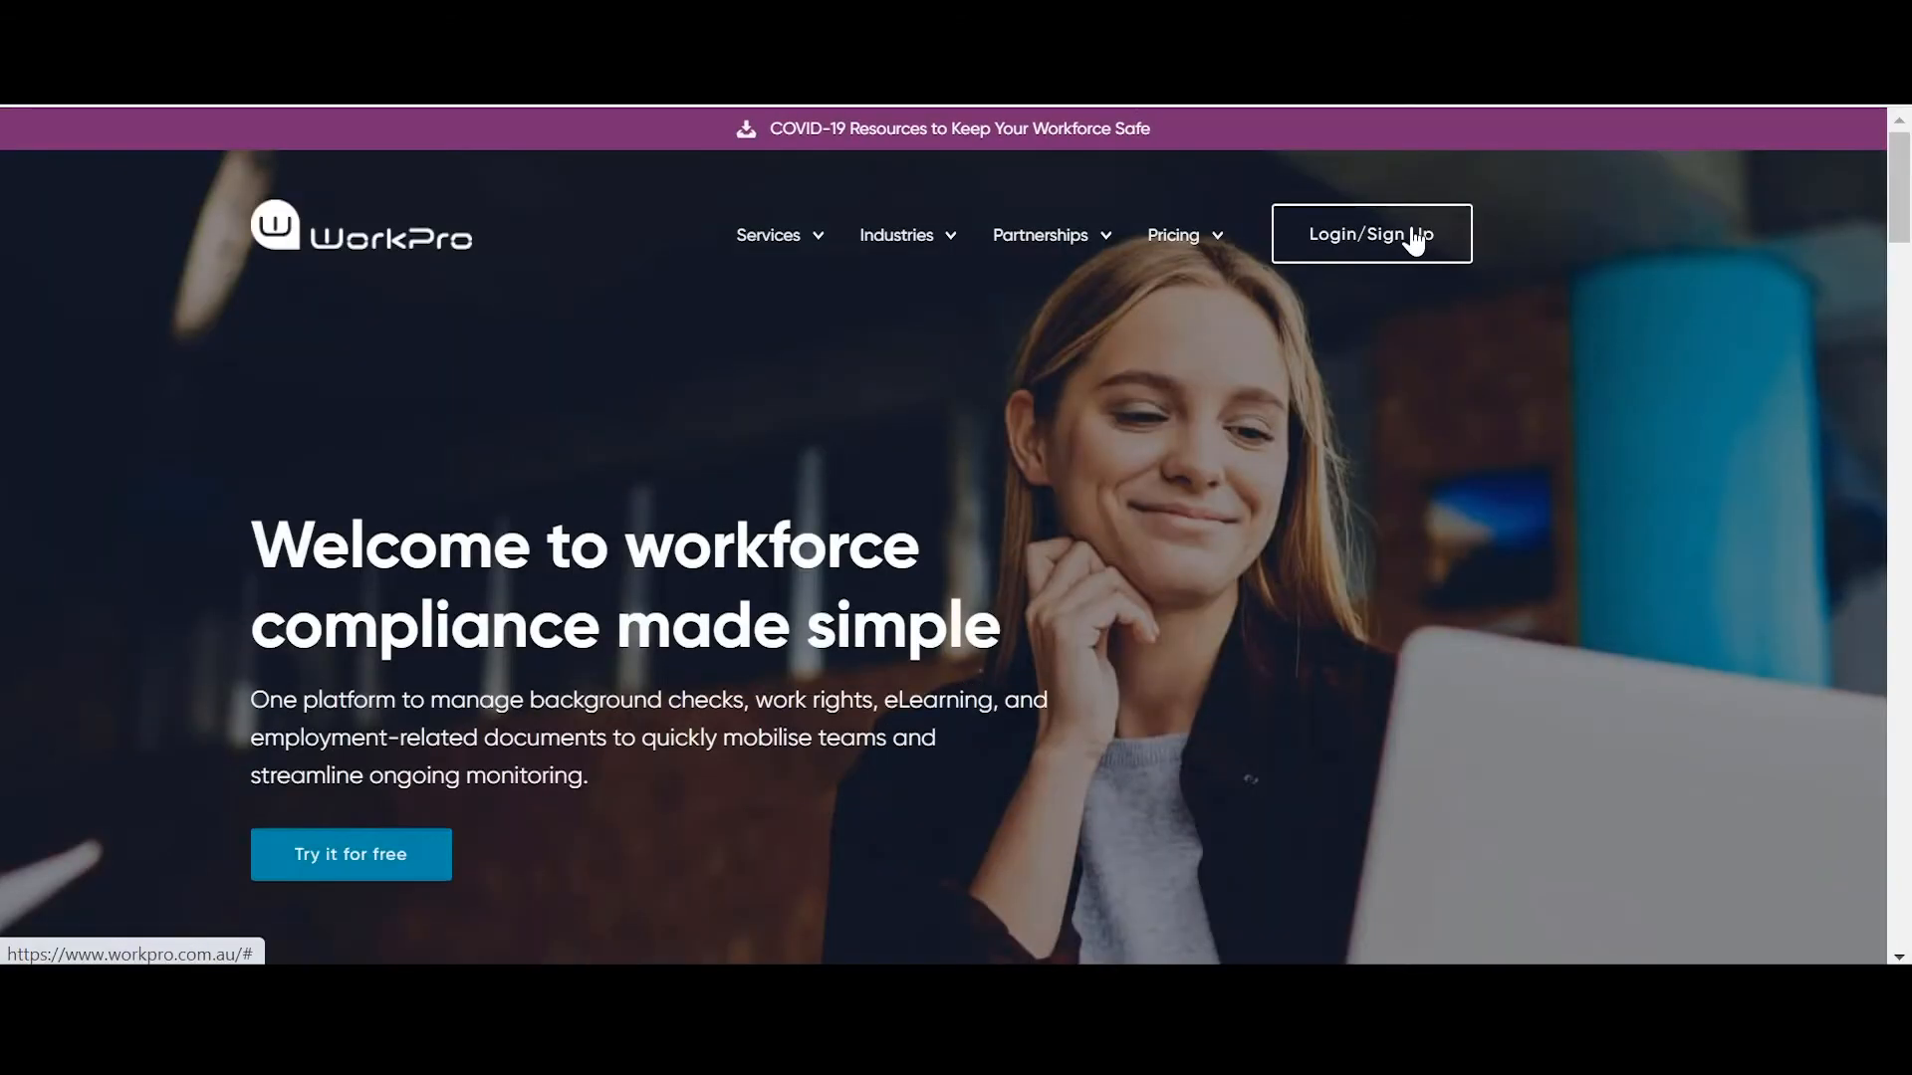
Sign in to WorkPro AUS as the candidate and focus the token field.
click(1414, 239)
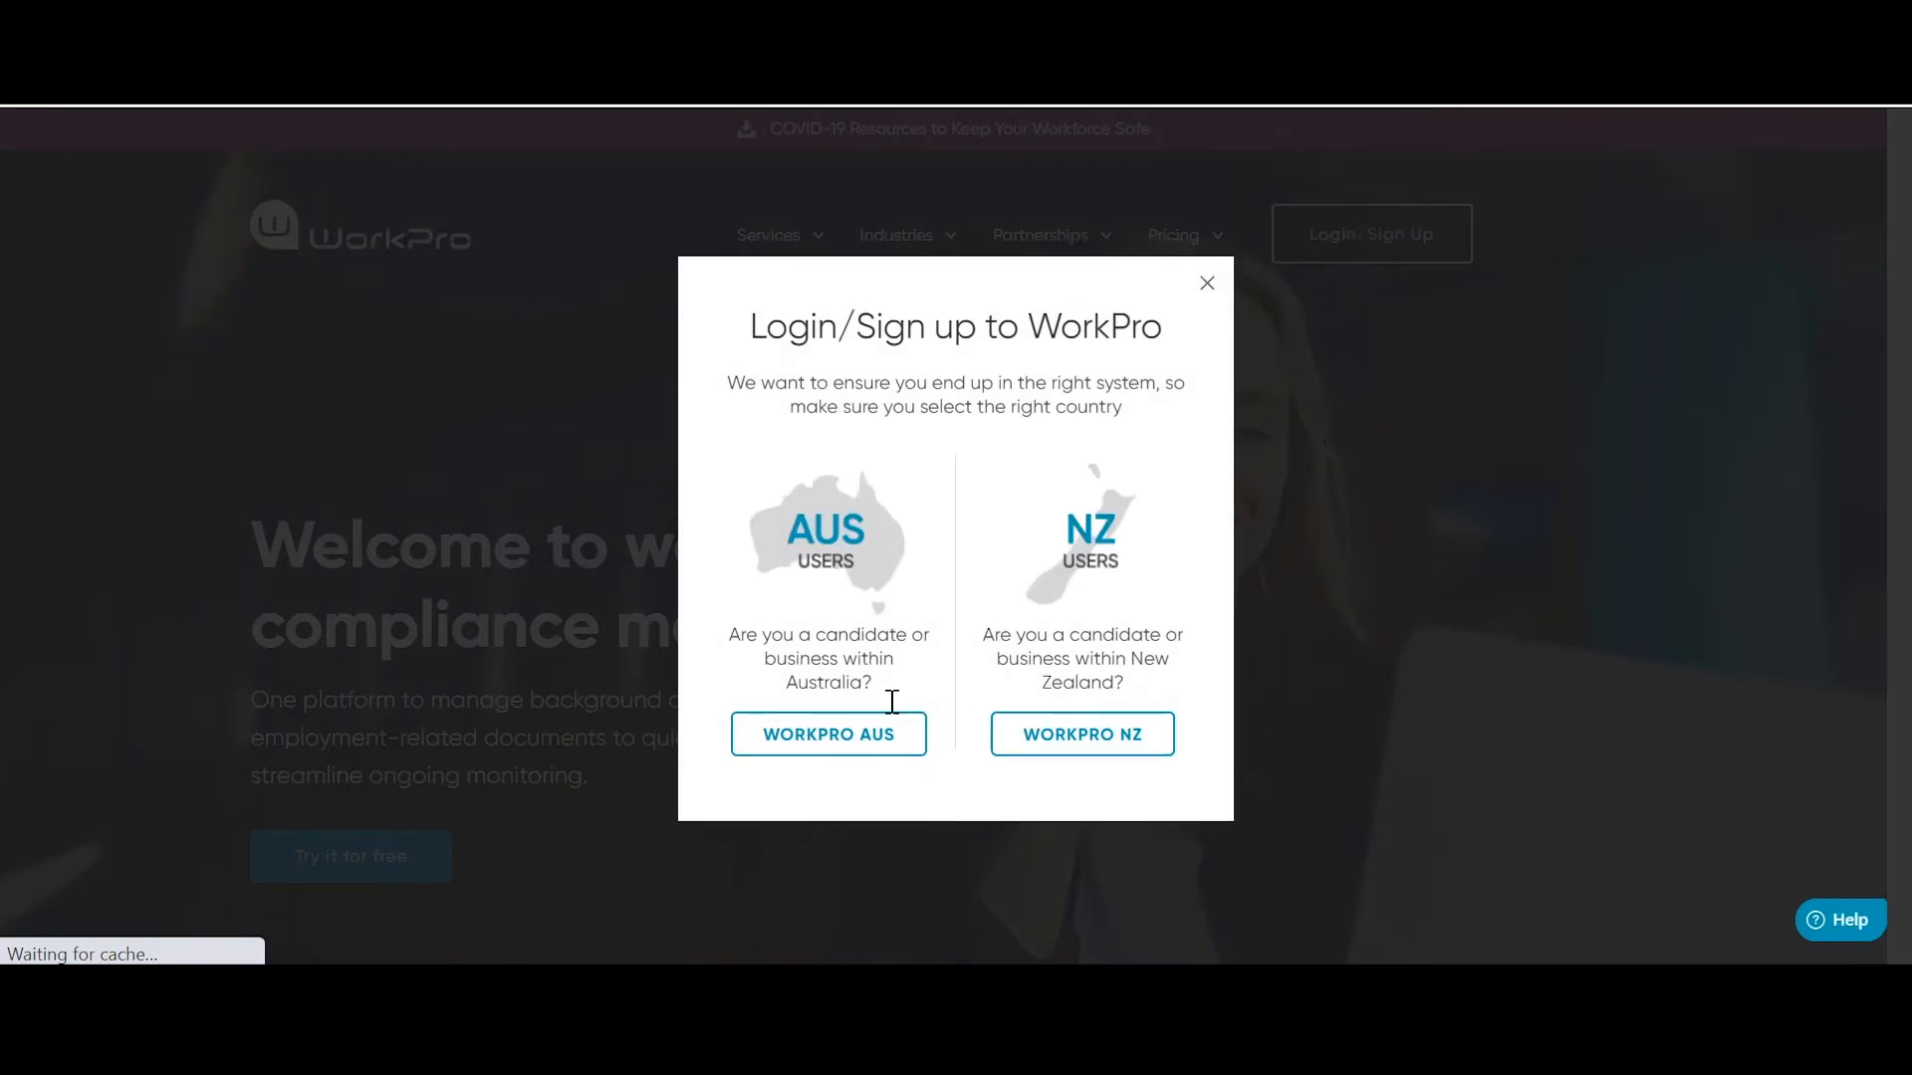
click(845, 748)
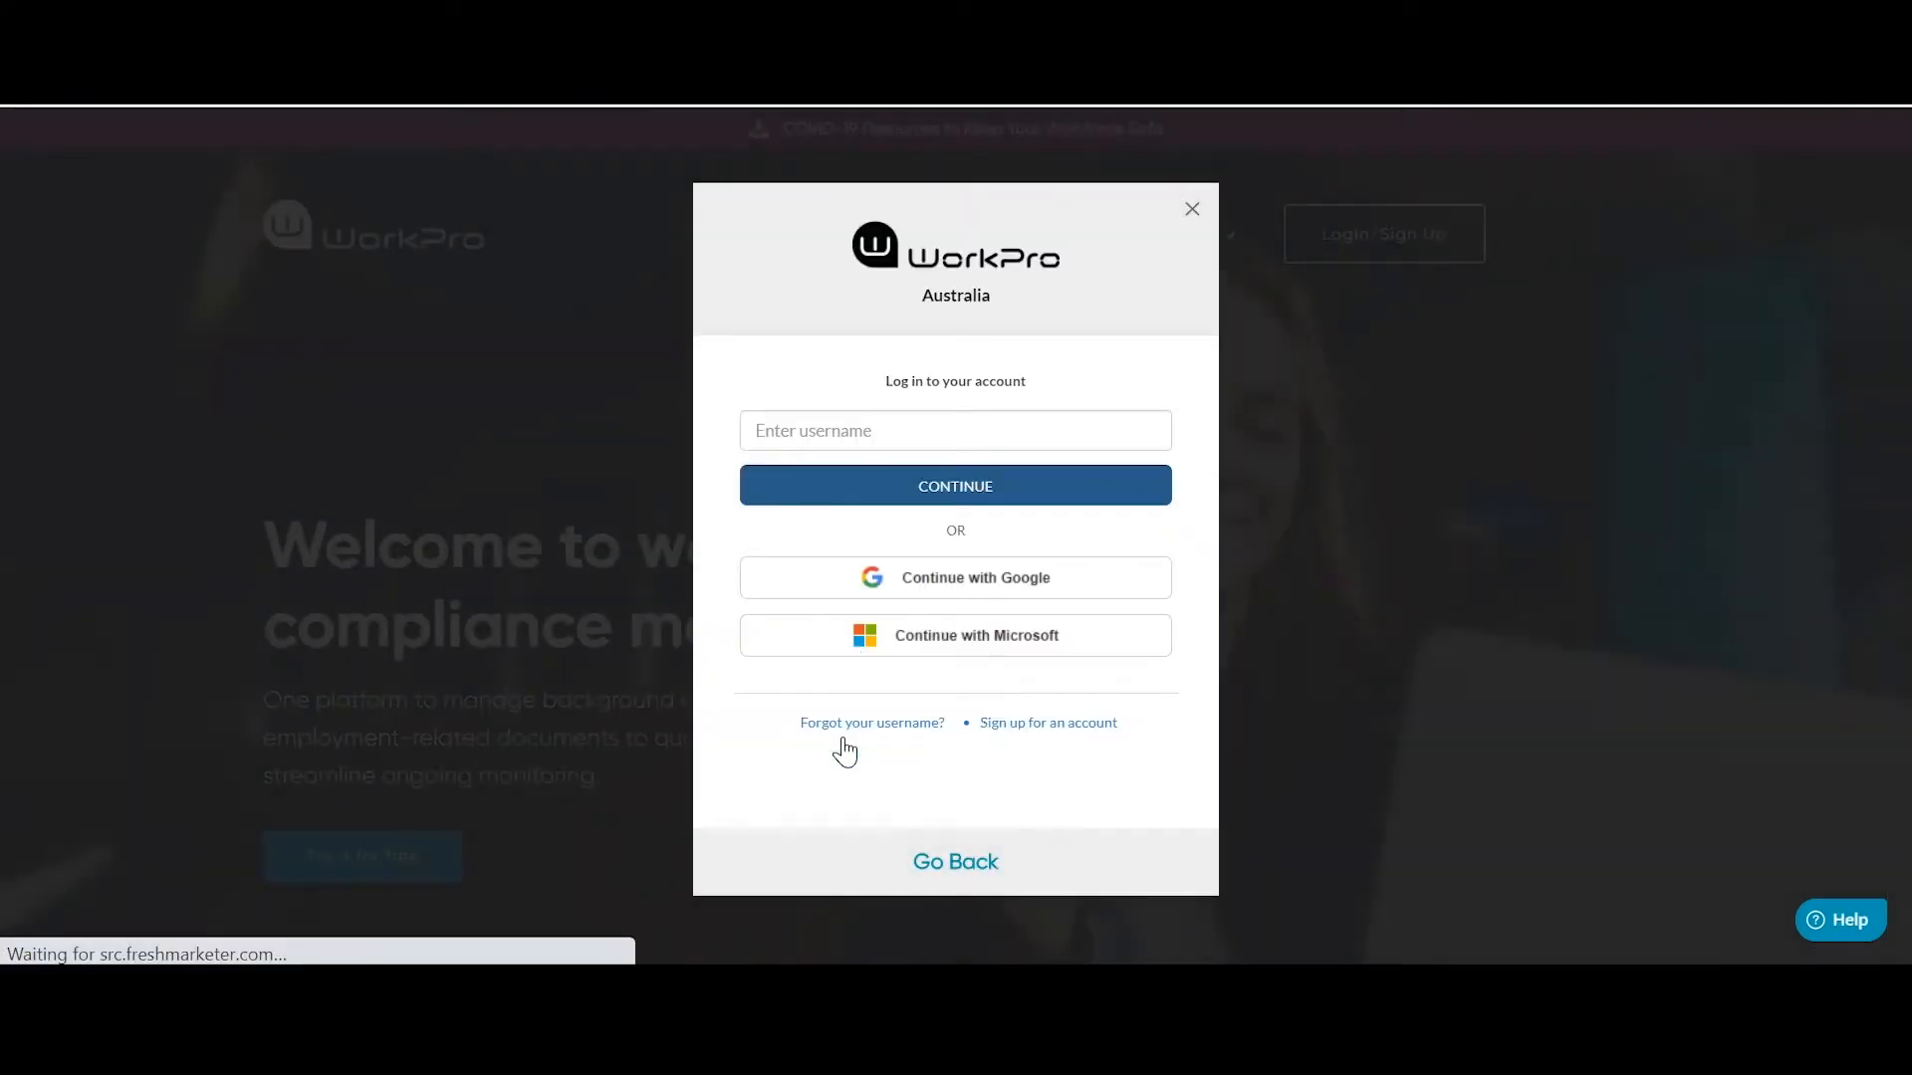
click(881, 428)
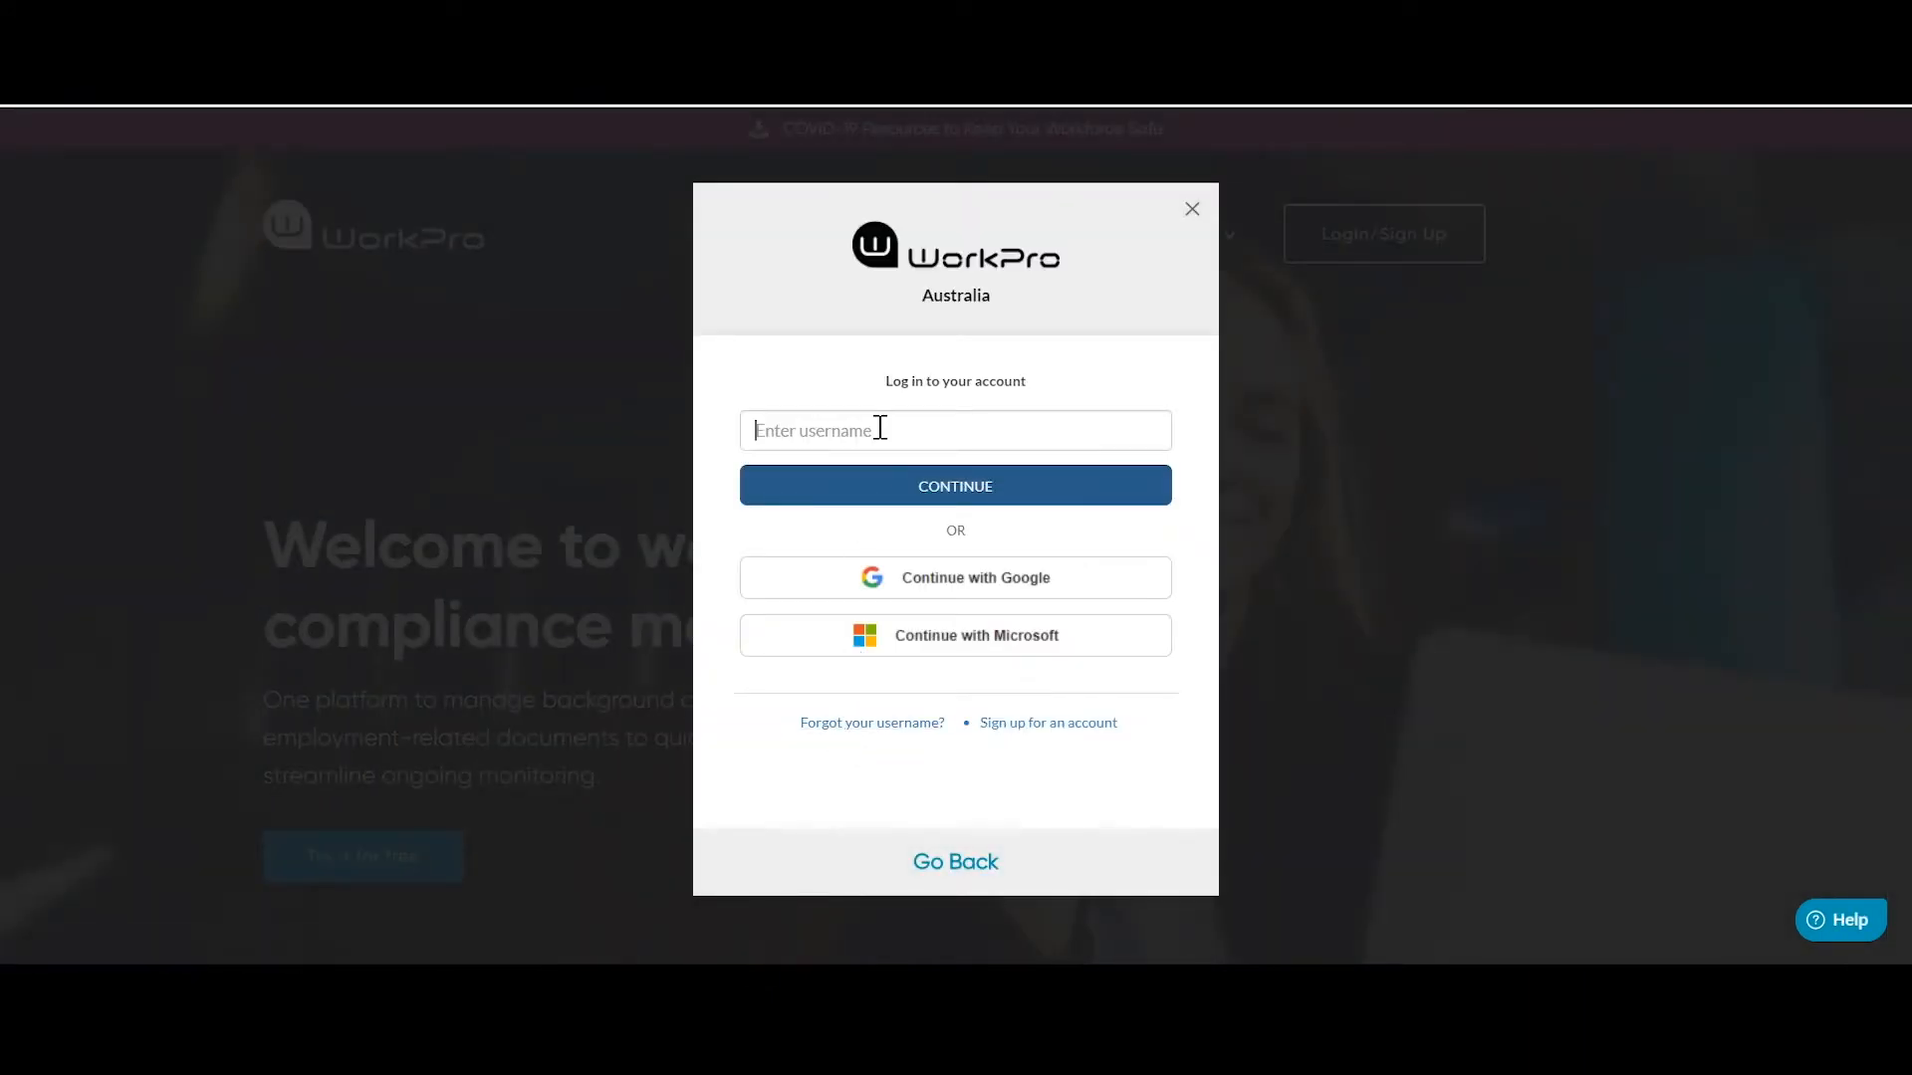
text(demo_candidateau)
click(889, 542)
click(961, 503)
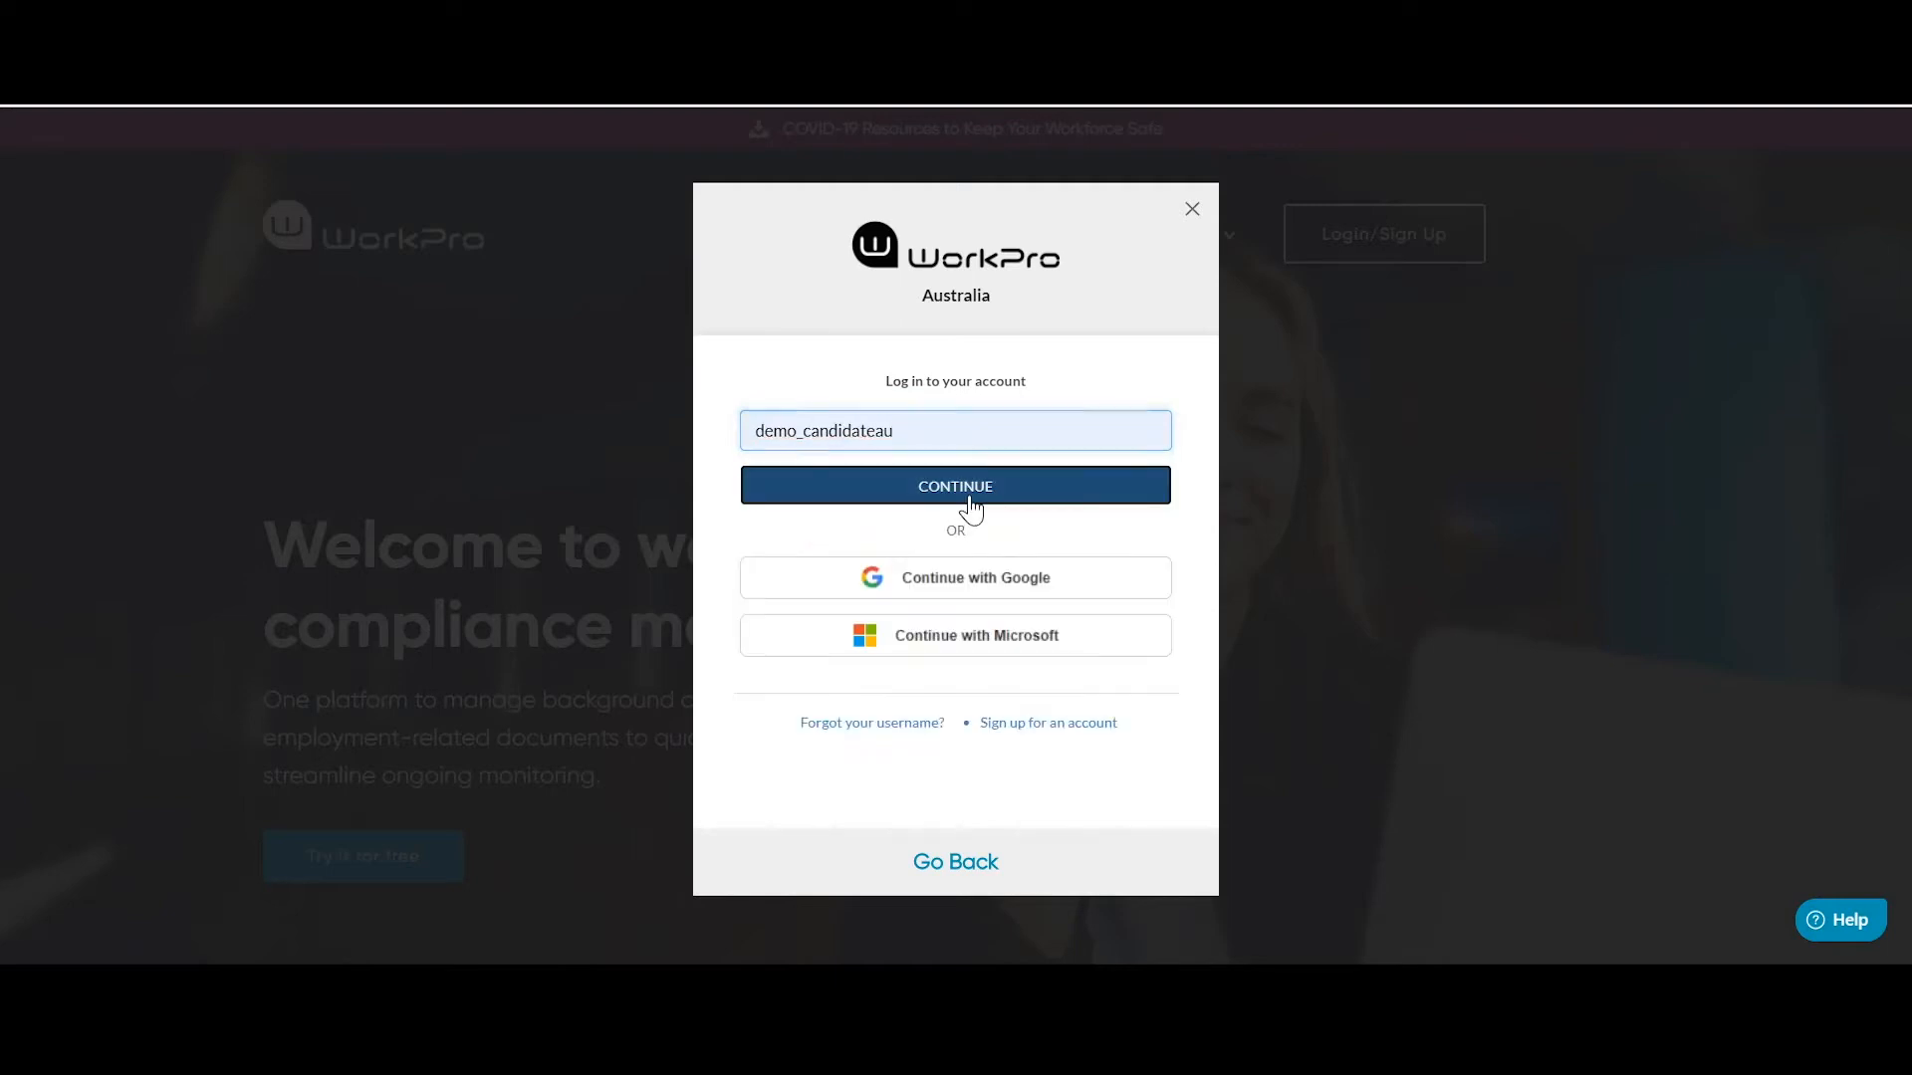
click(948, 551)
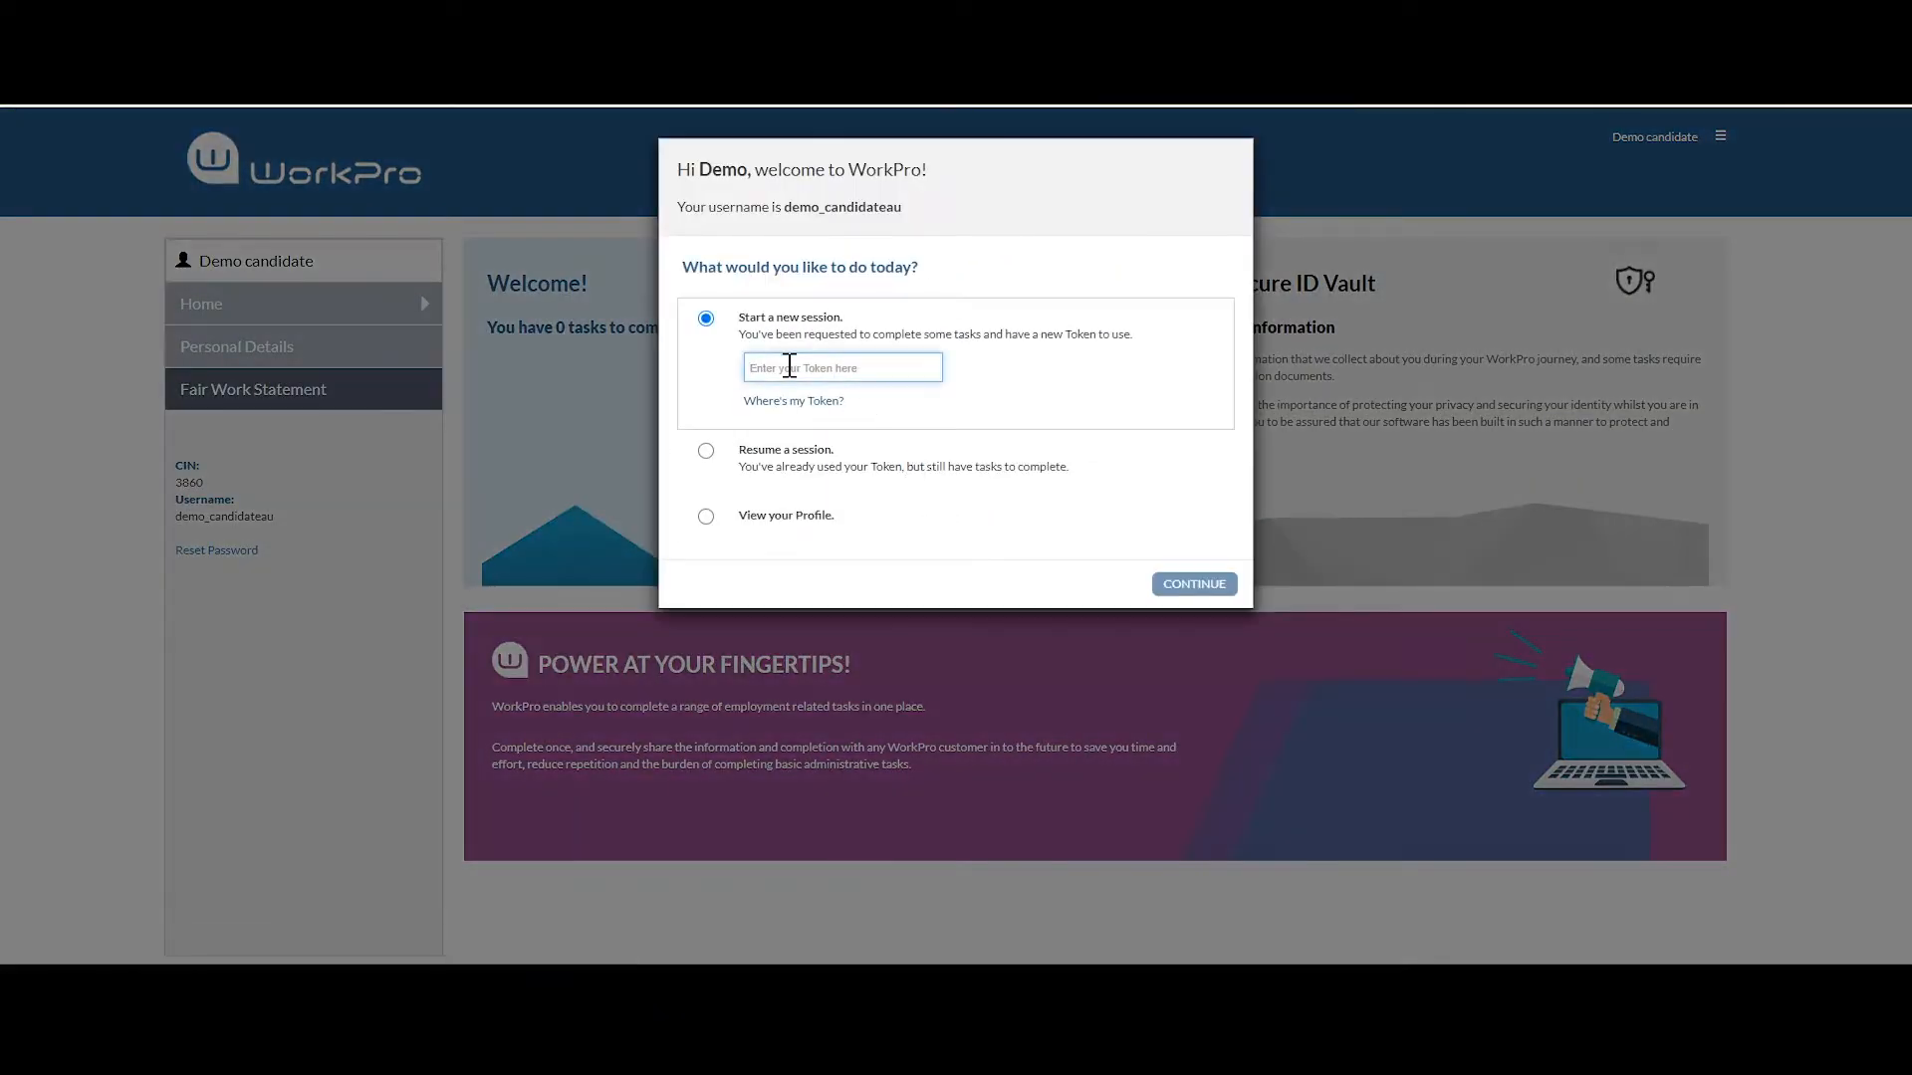
click(779, 370)
Resume the existing candidate session and open the Background Checks page.
click(808, 458)
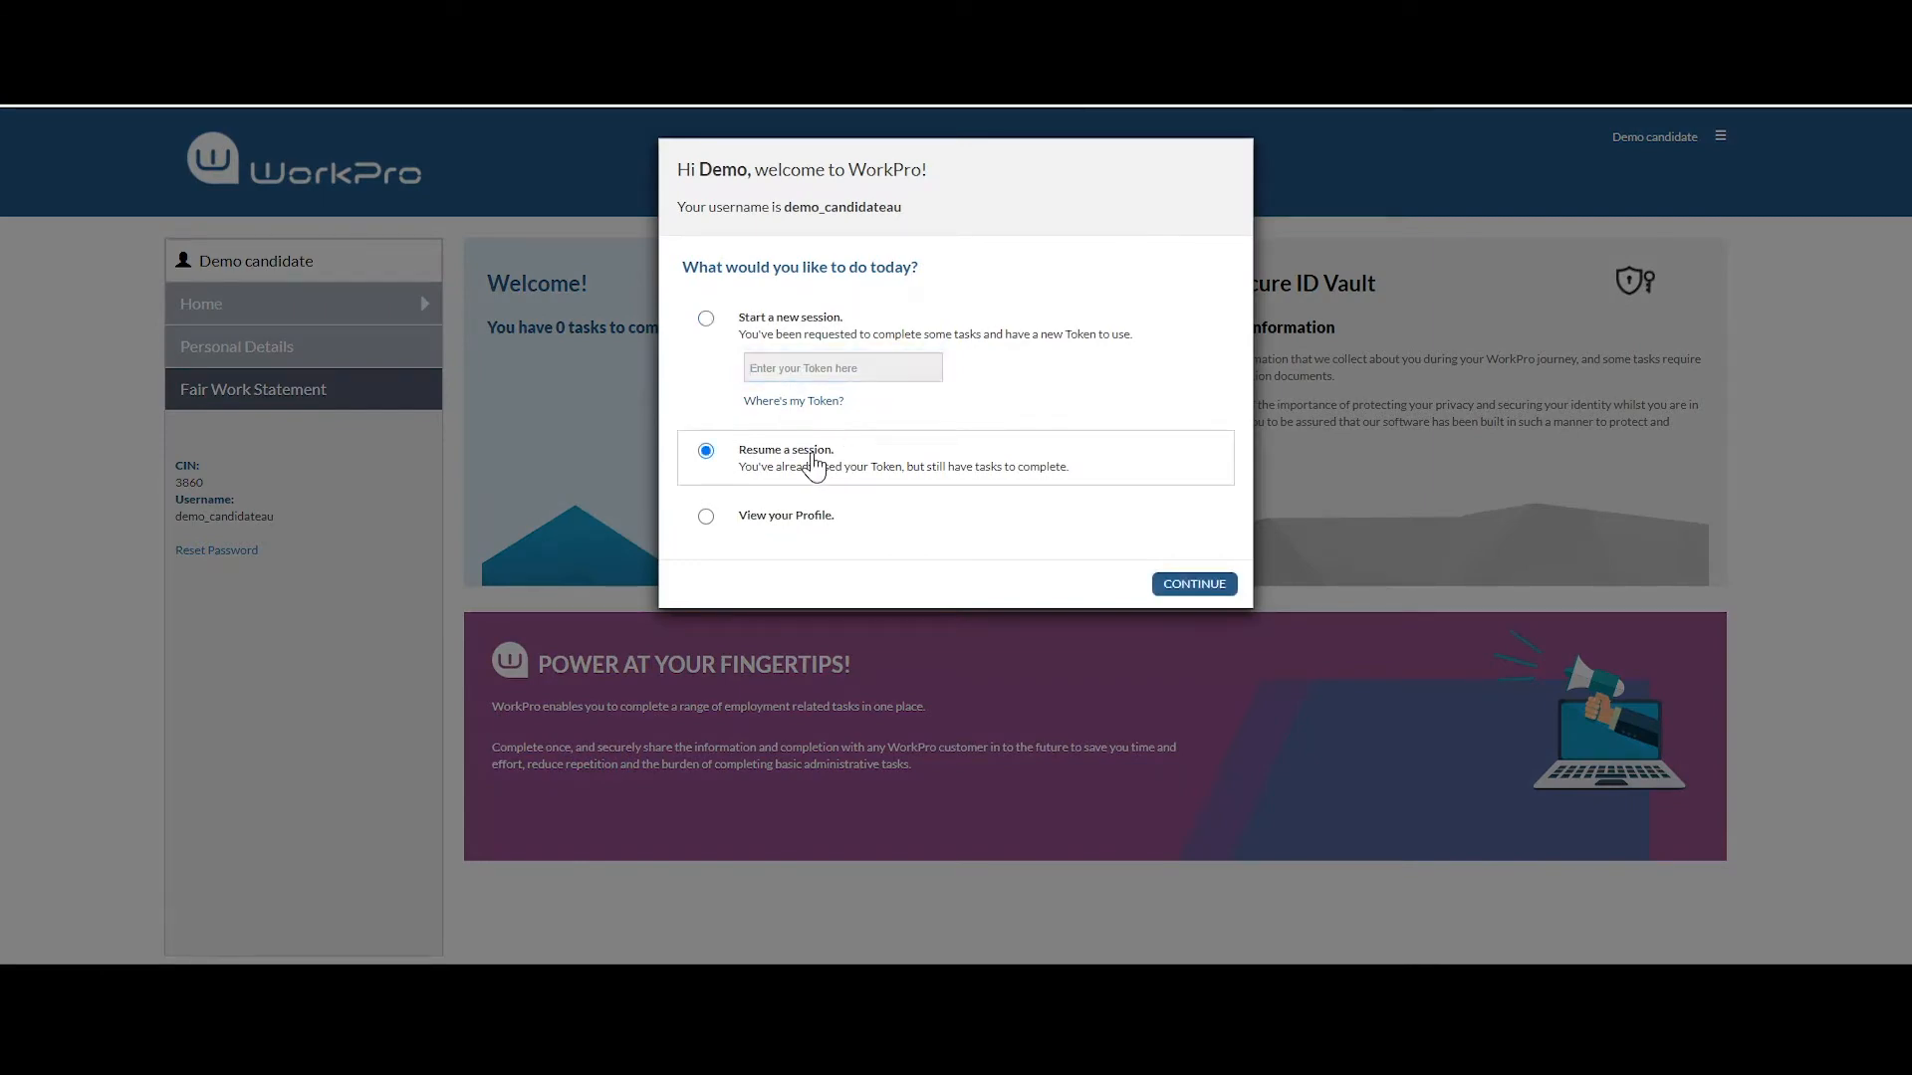
click(1171, 586)
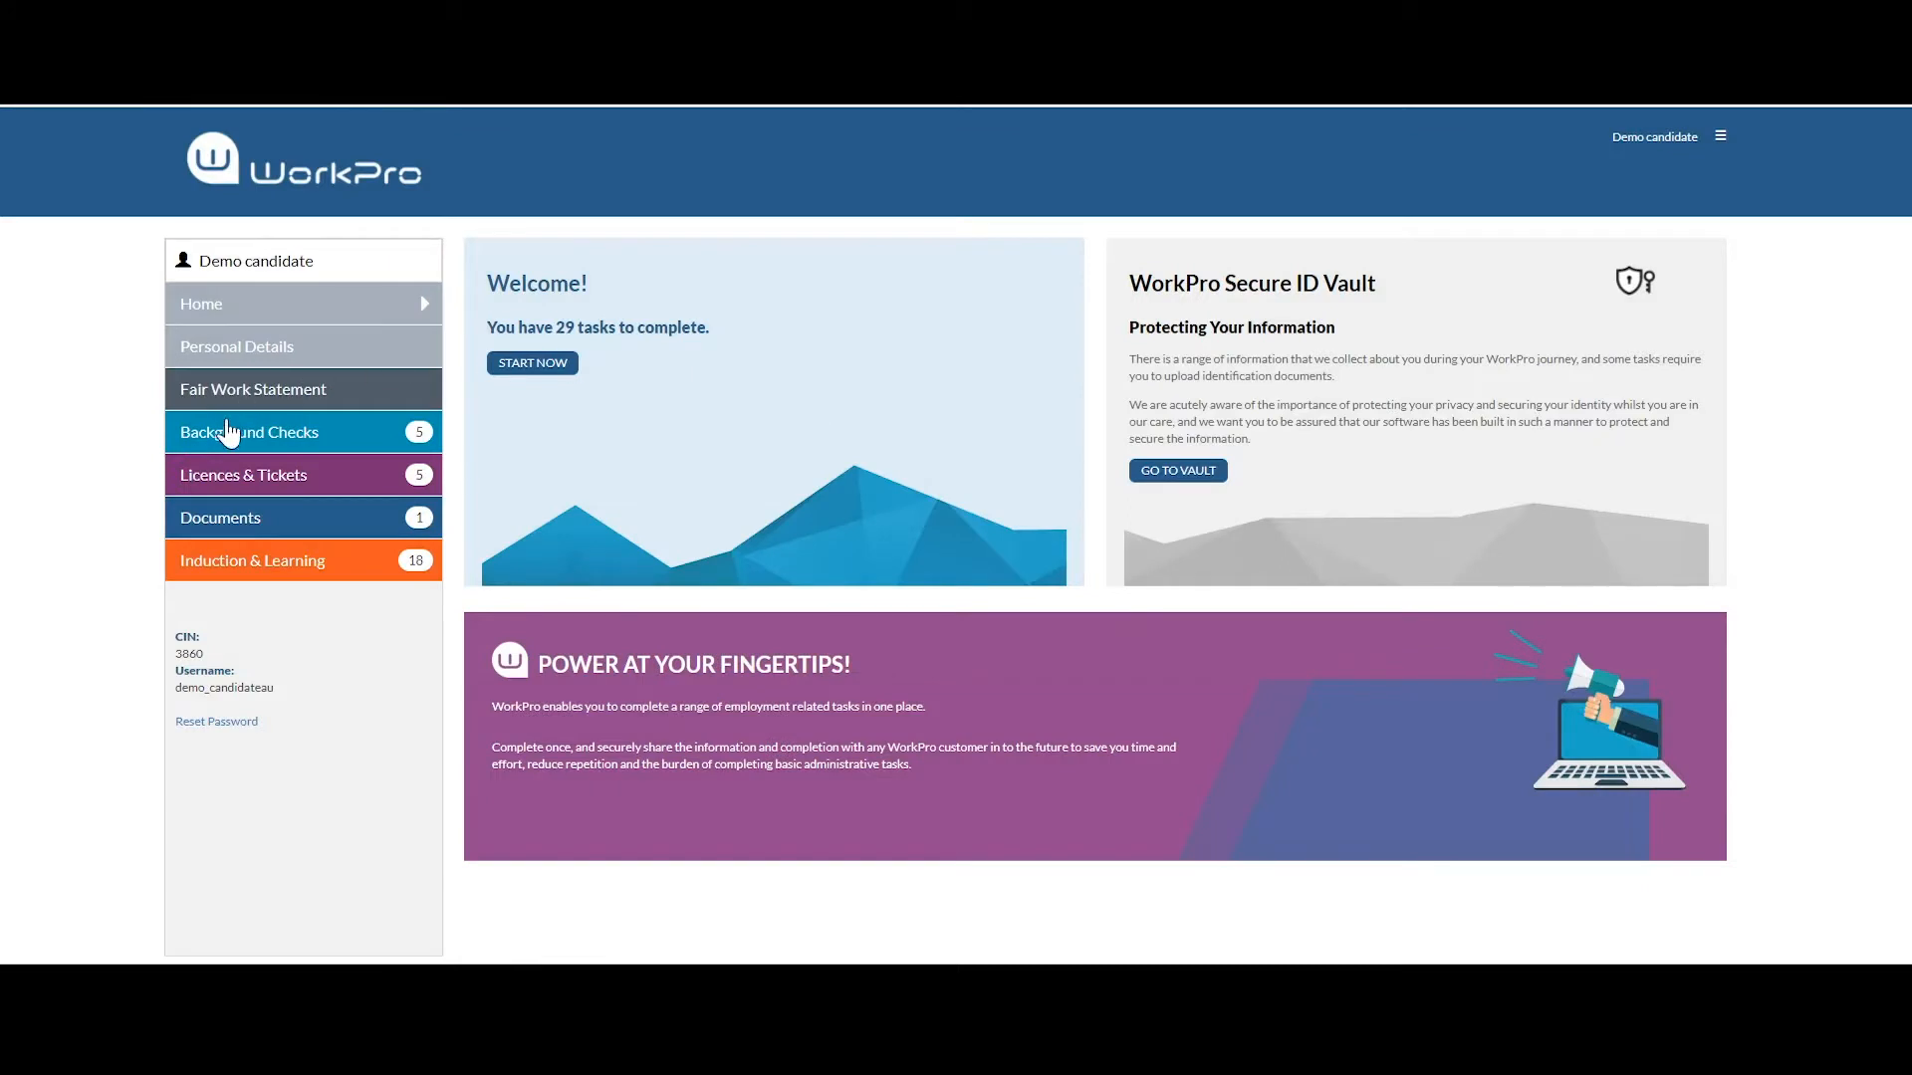
click(232, 446)
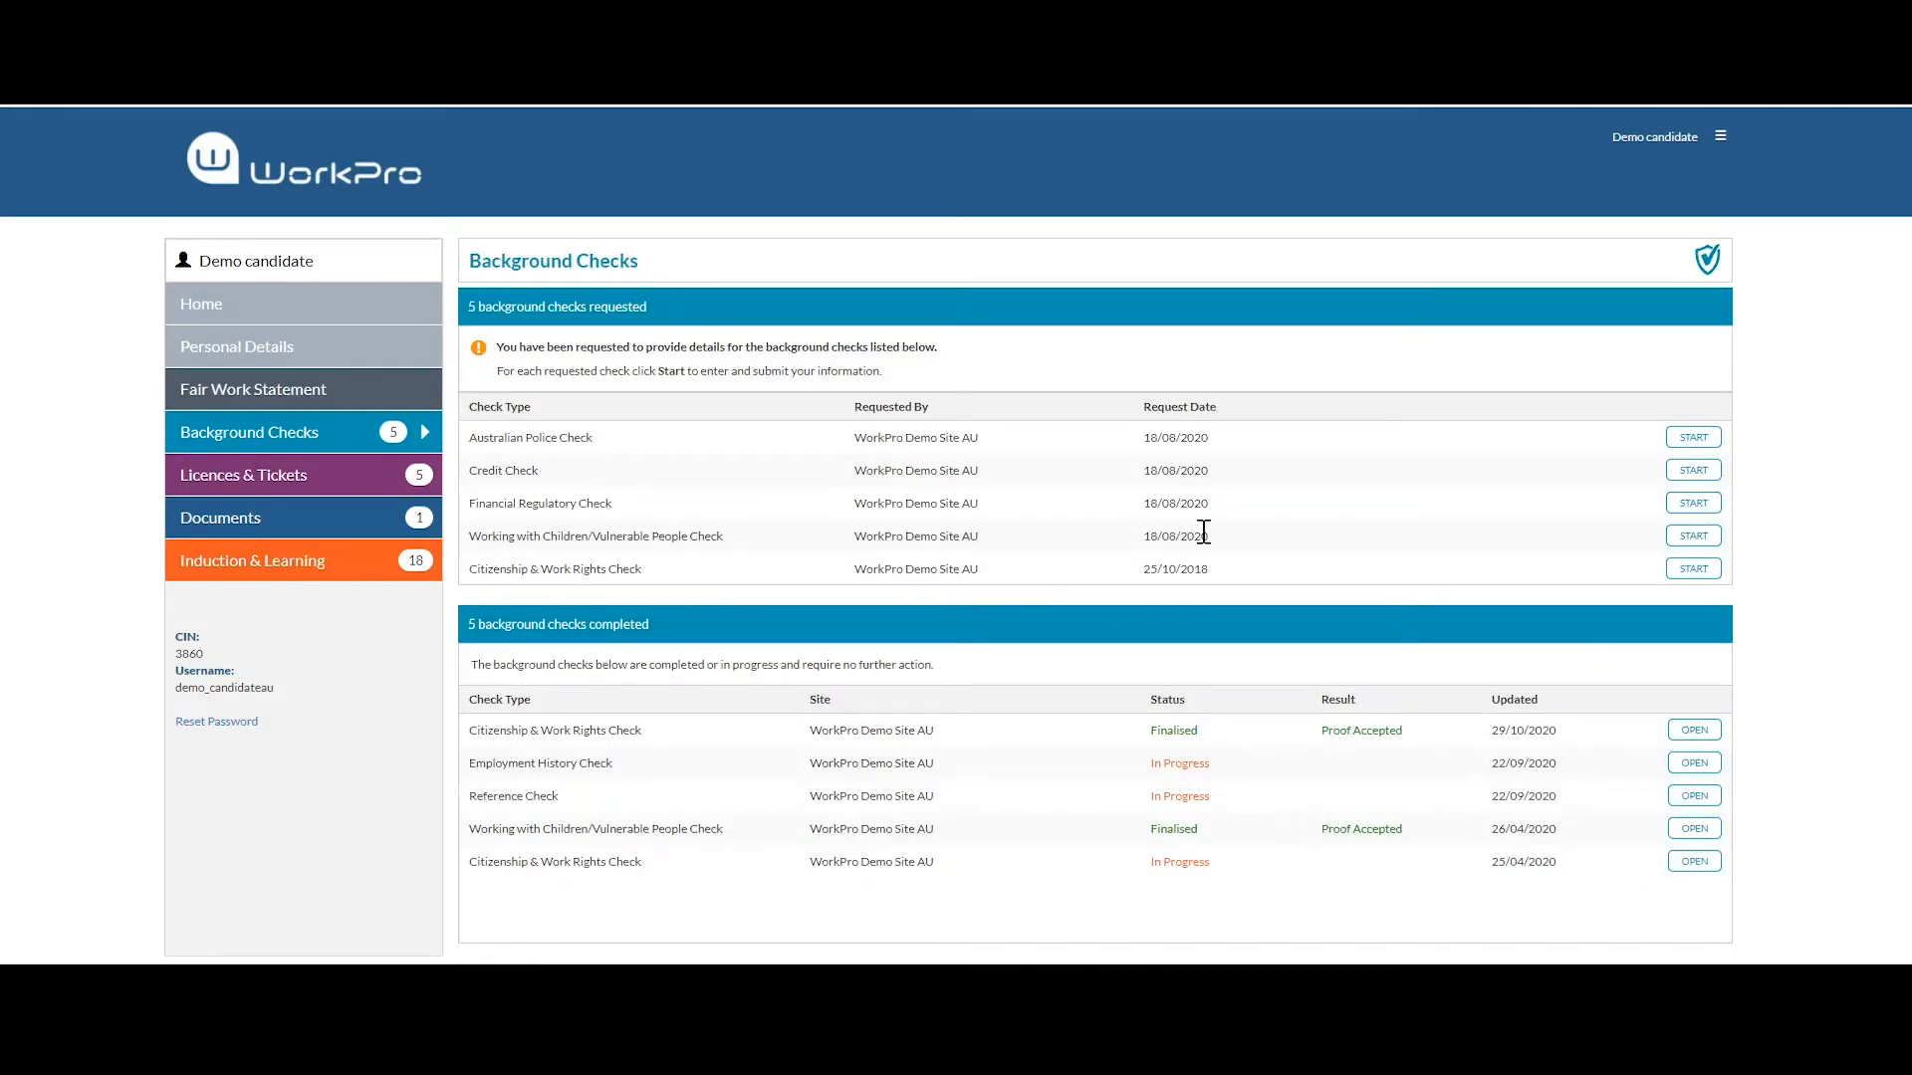
Start the requested Working with Children/Vulnerable People Check from its row.
click(1694, 538)
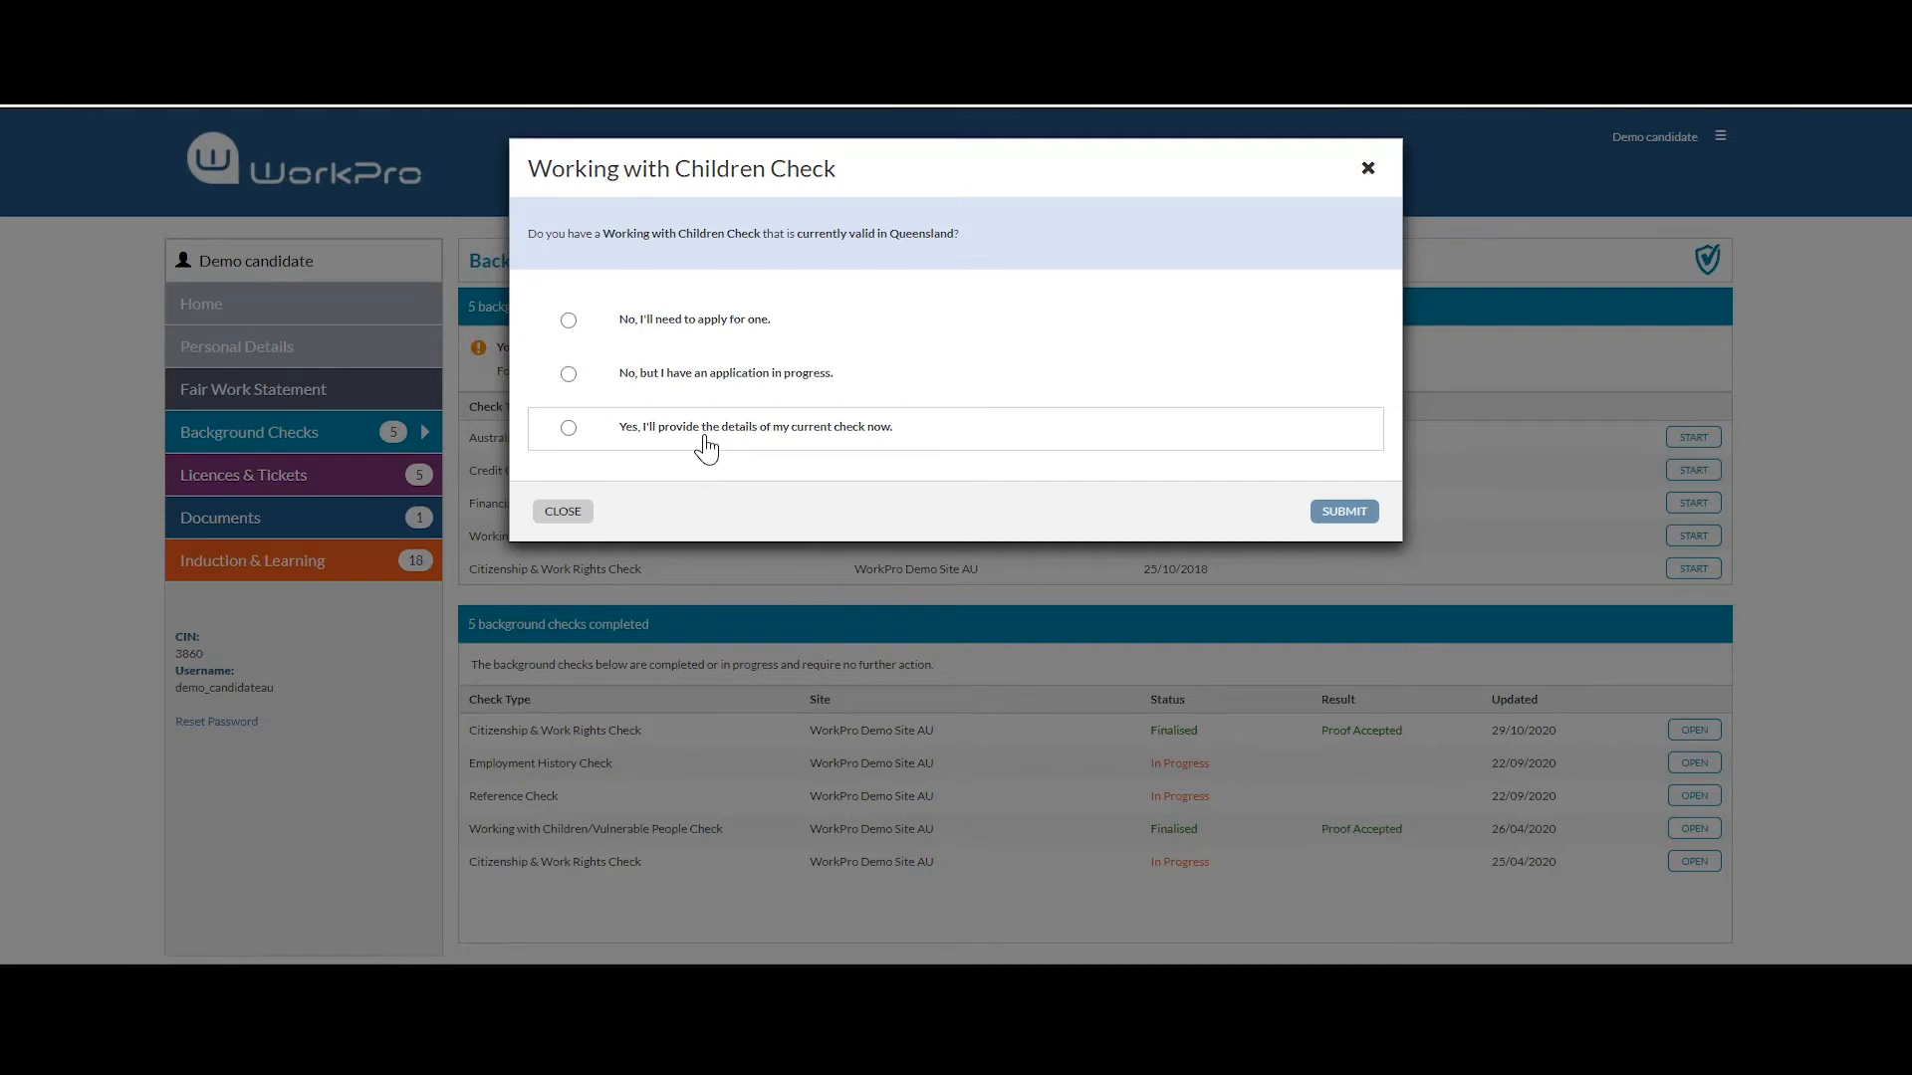
Pick 'No, I'll need to apply for one', then 'No, but I have an application in progress'.
click(679, 338)
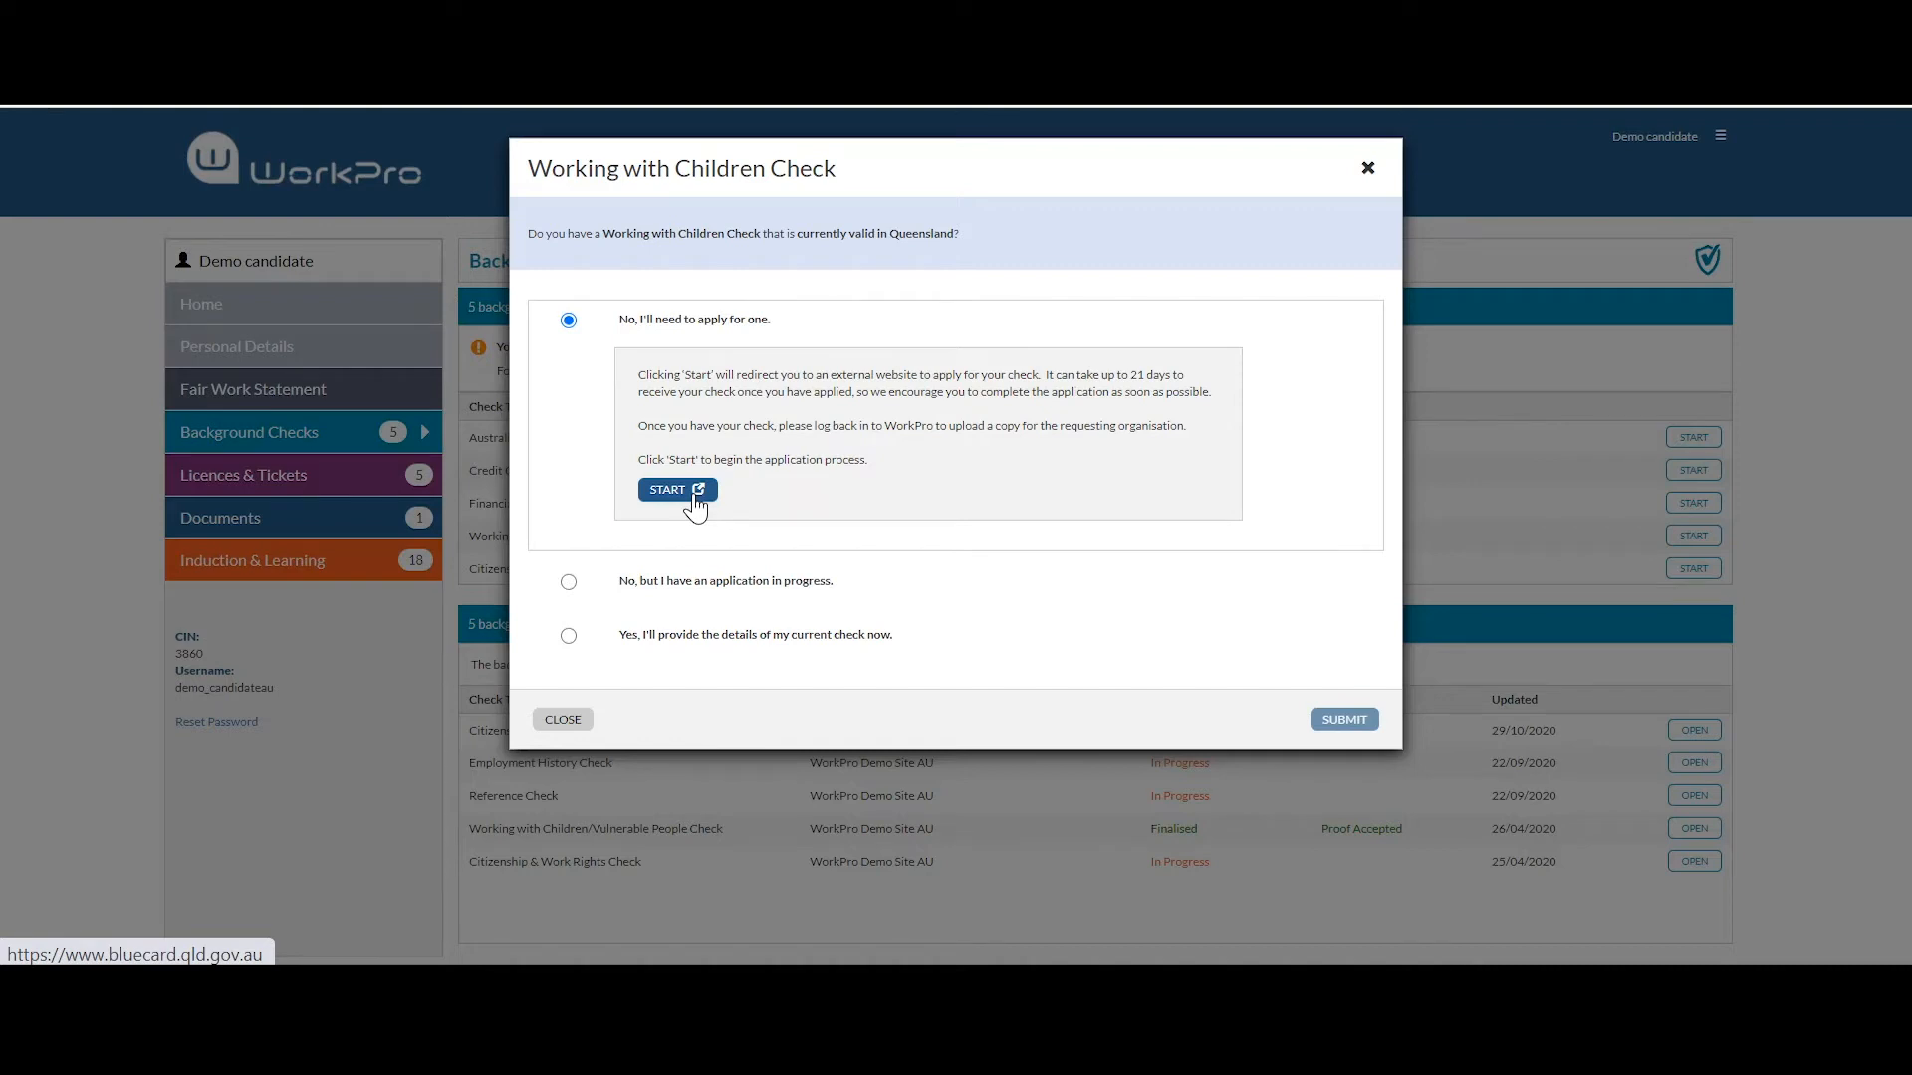
click(735, 599)
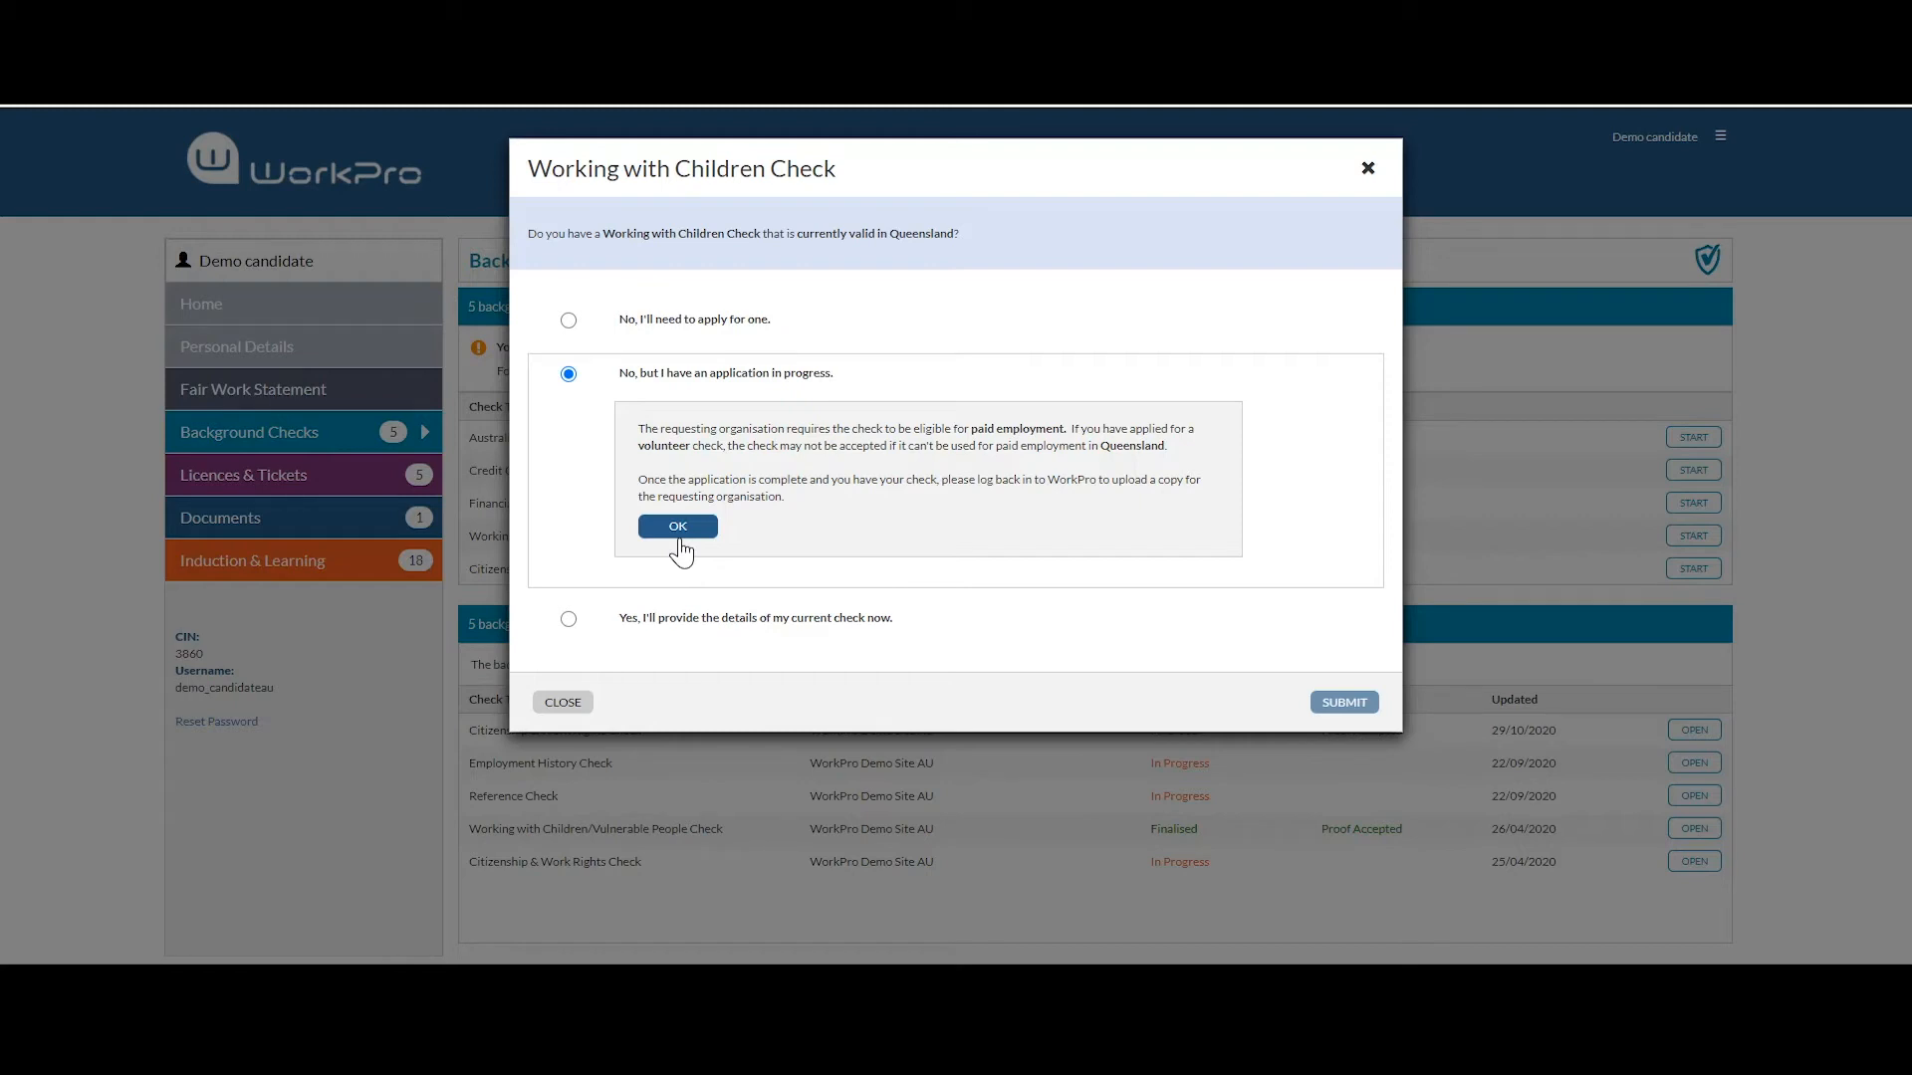
Choose to provide current check details now, answer the voluntary-work question, and focus Name on Check.
click(687, 621)
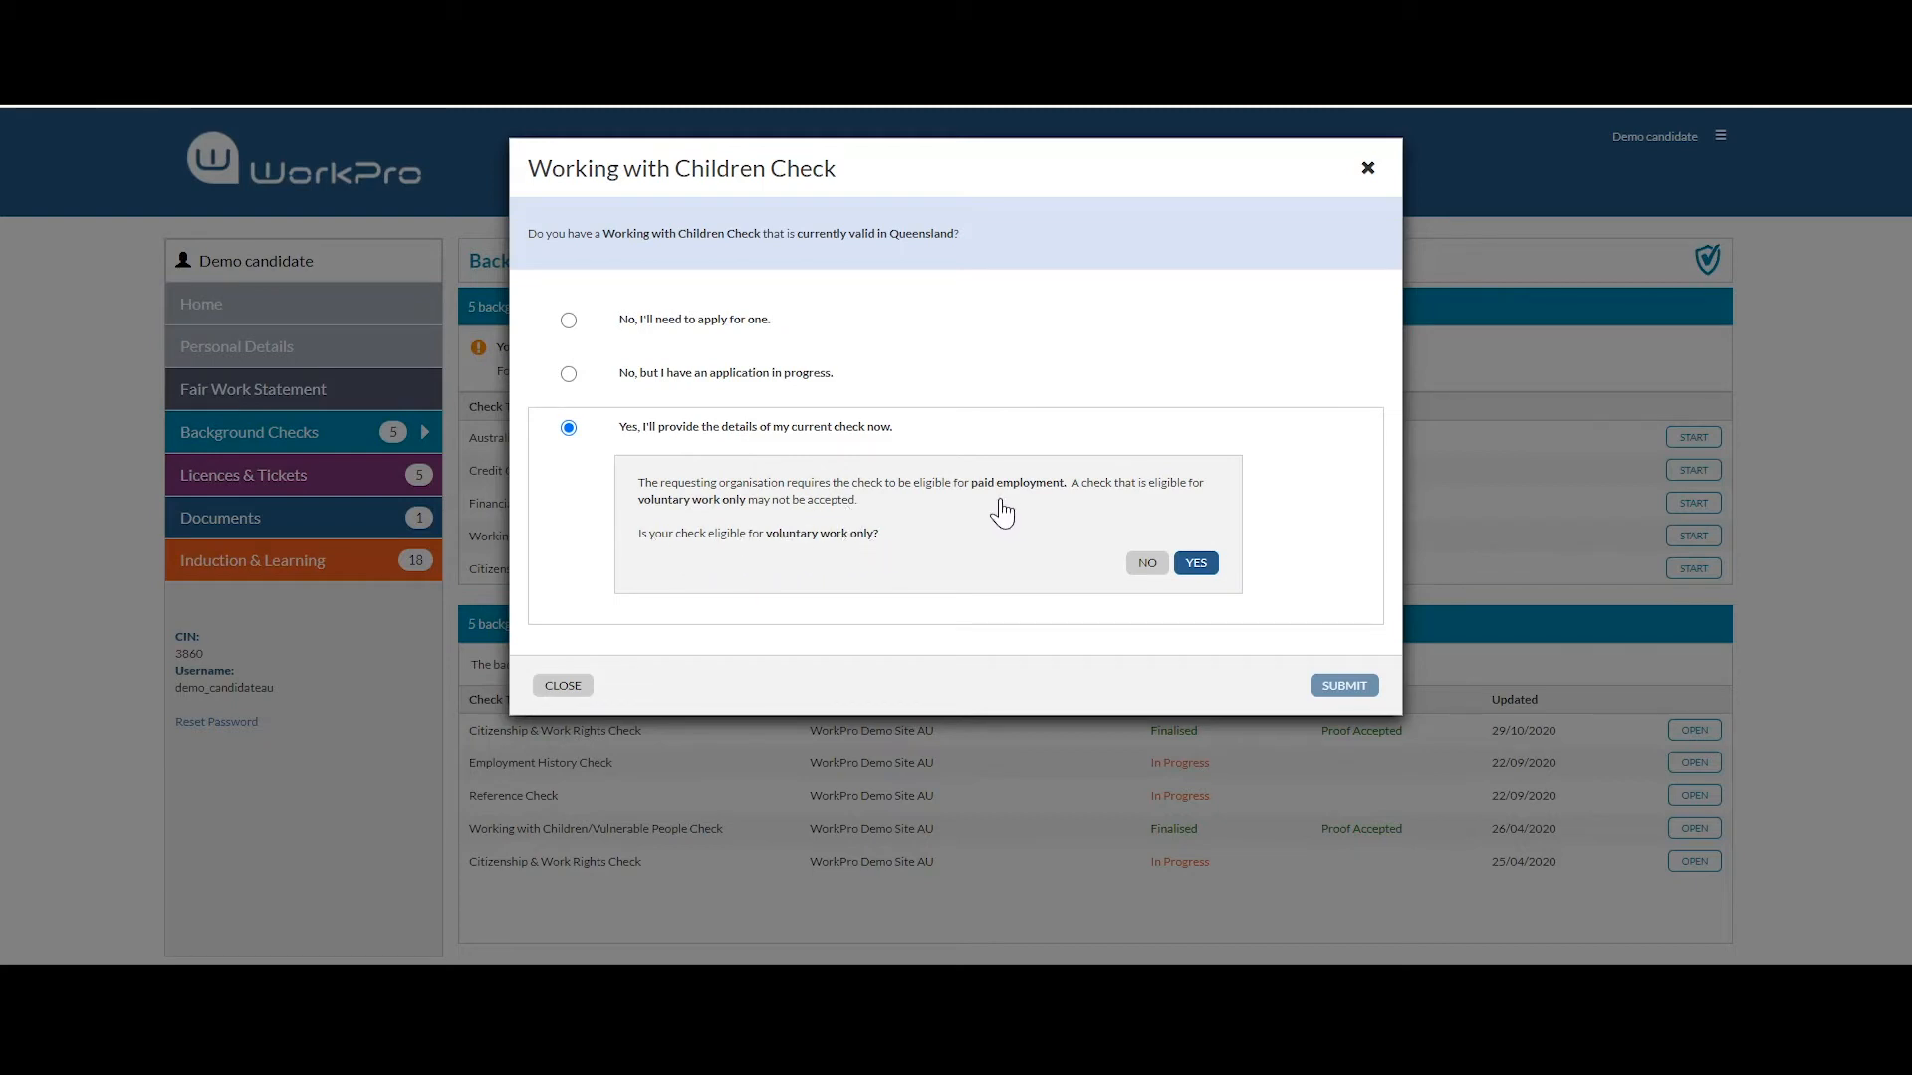
click(1147, 564)
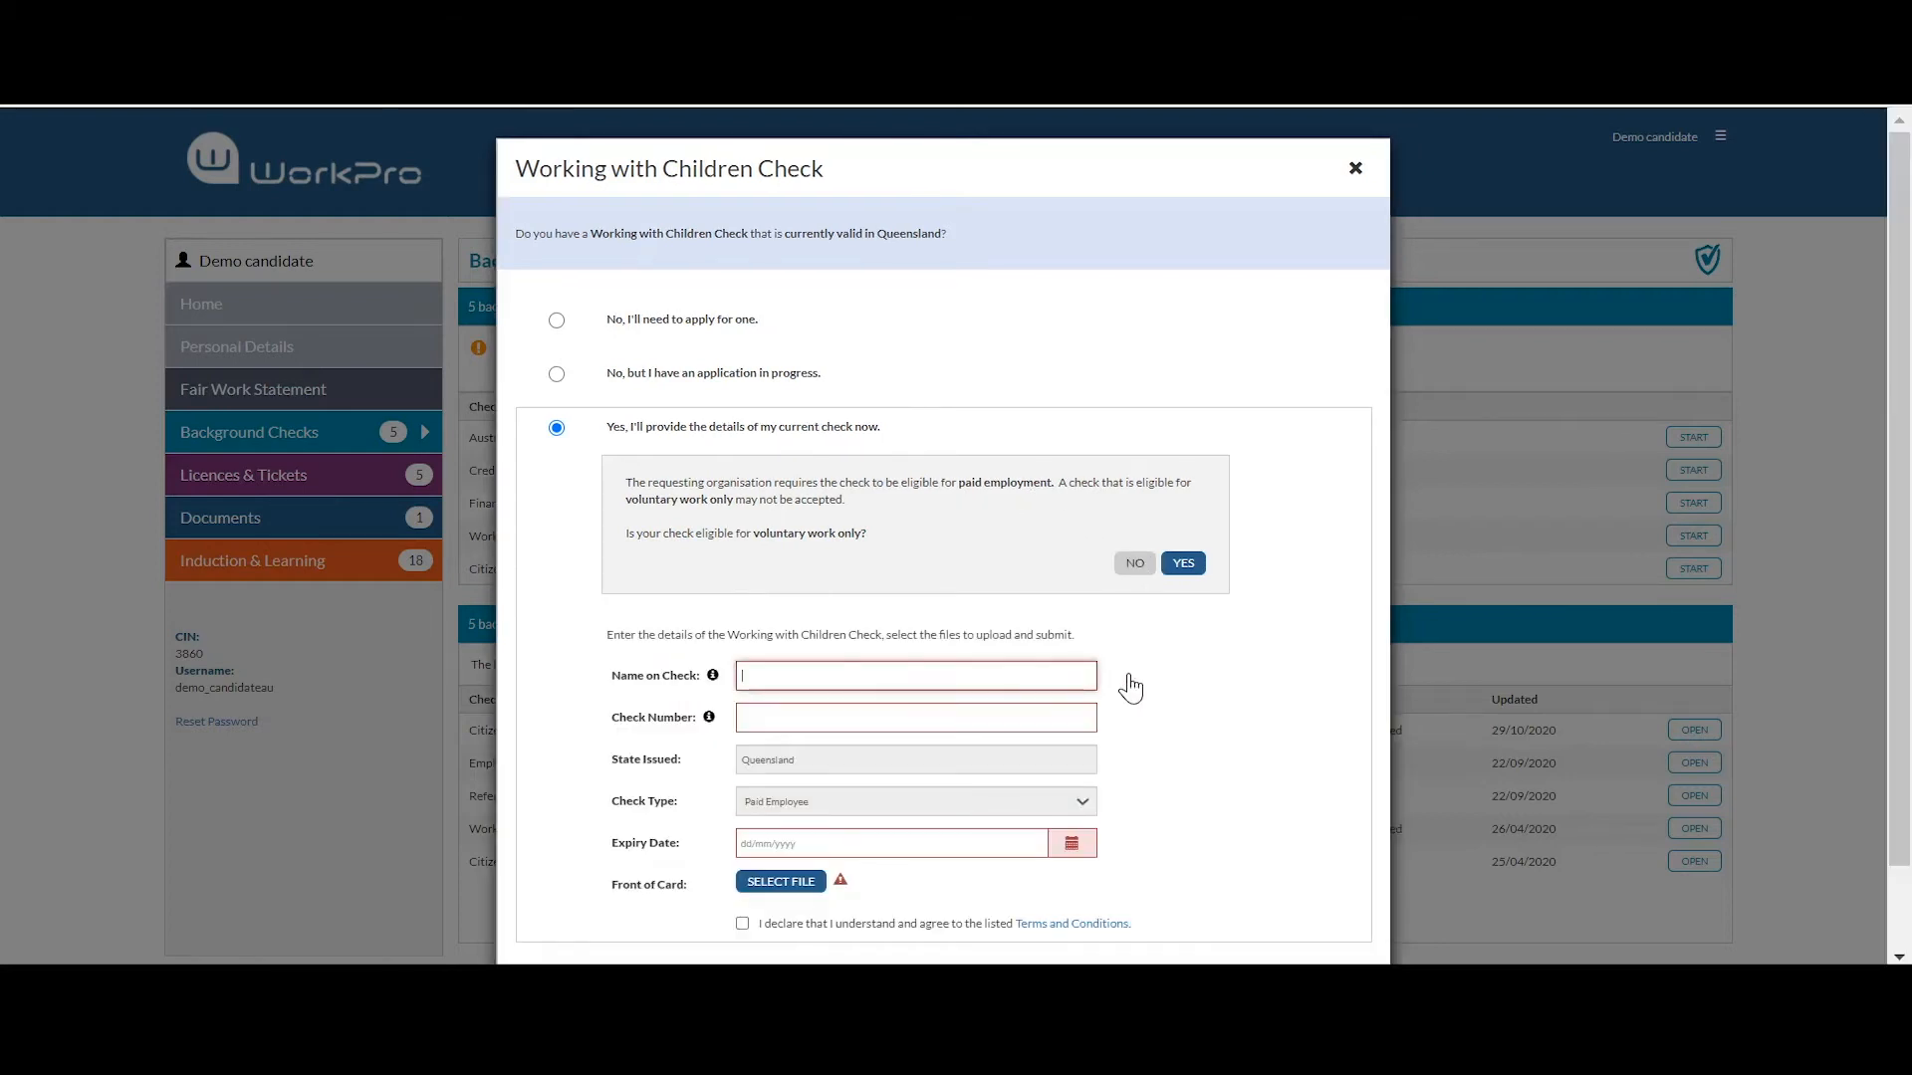
scroll(1131, 692, down, 1)
click(813, 572)
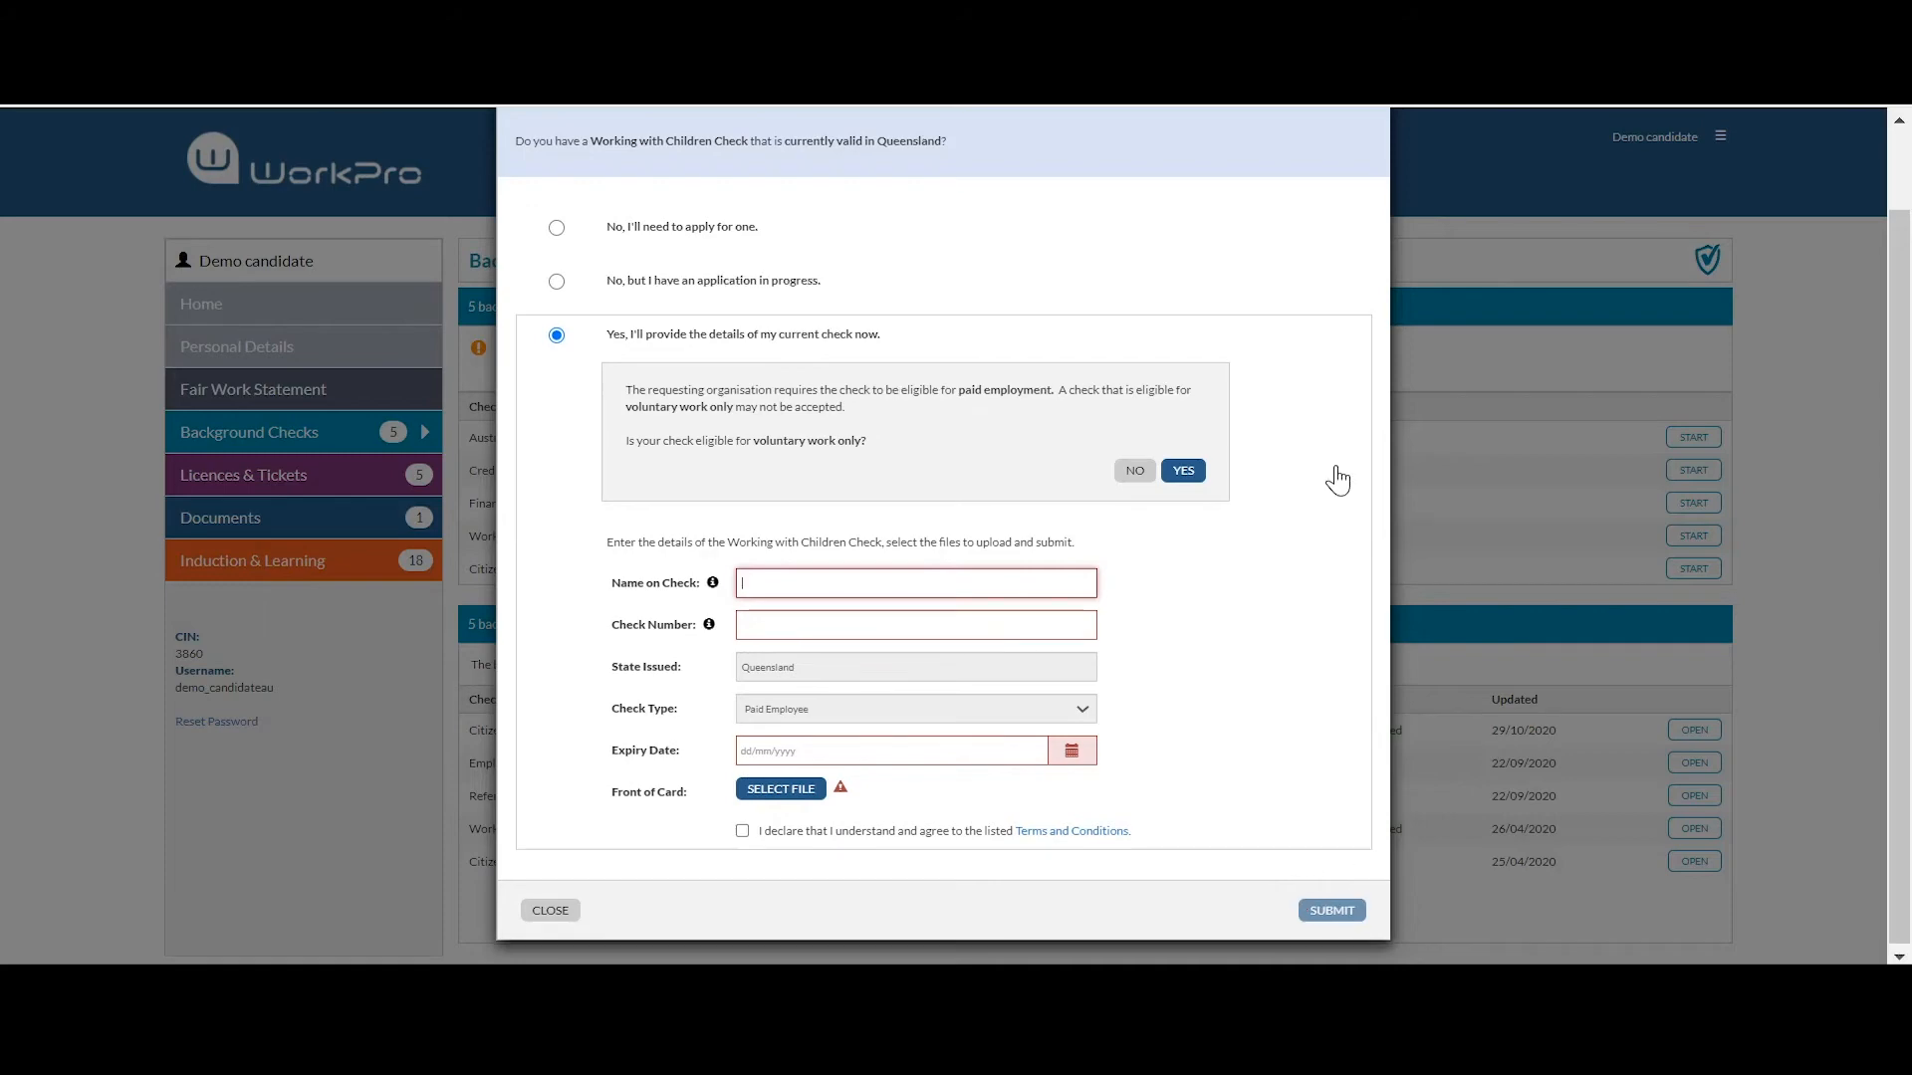
scroll(1336, 478, up, 2)
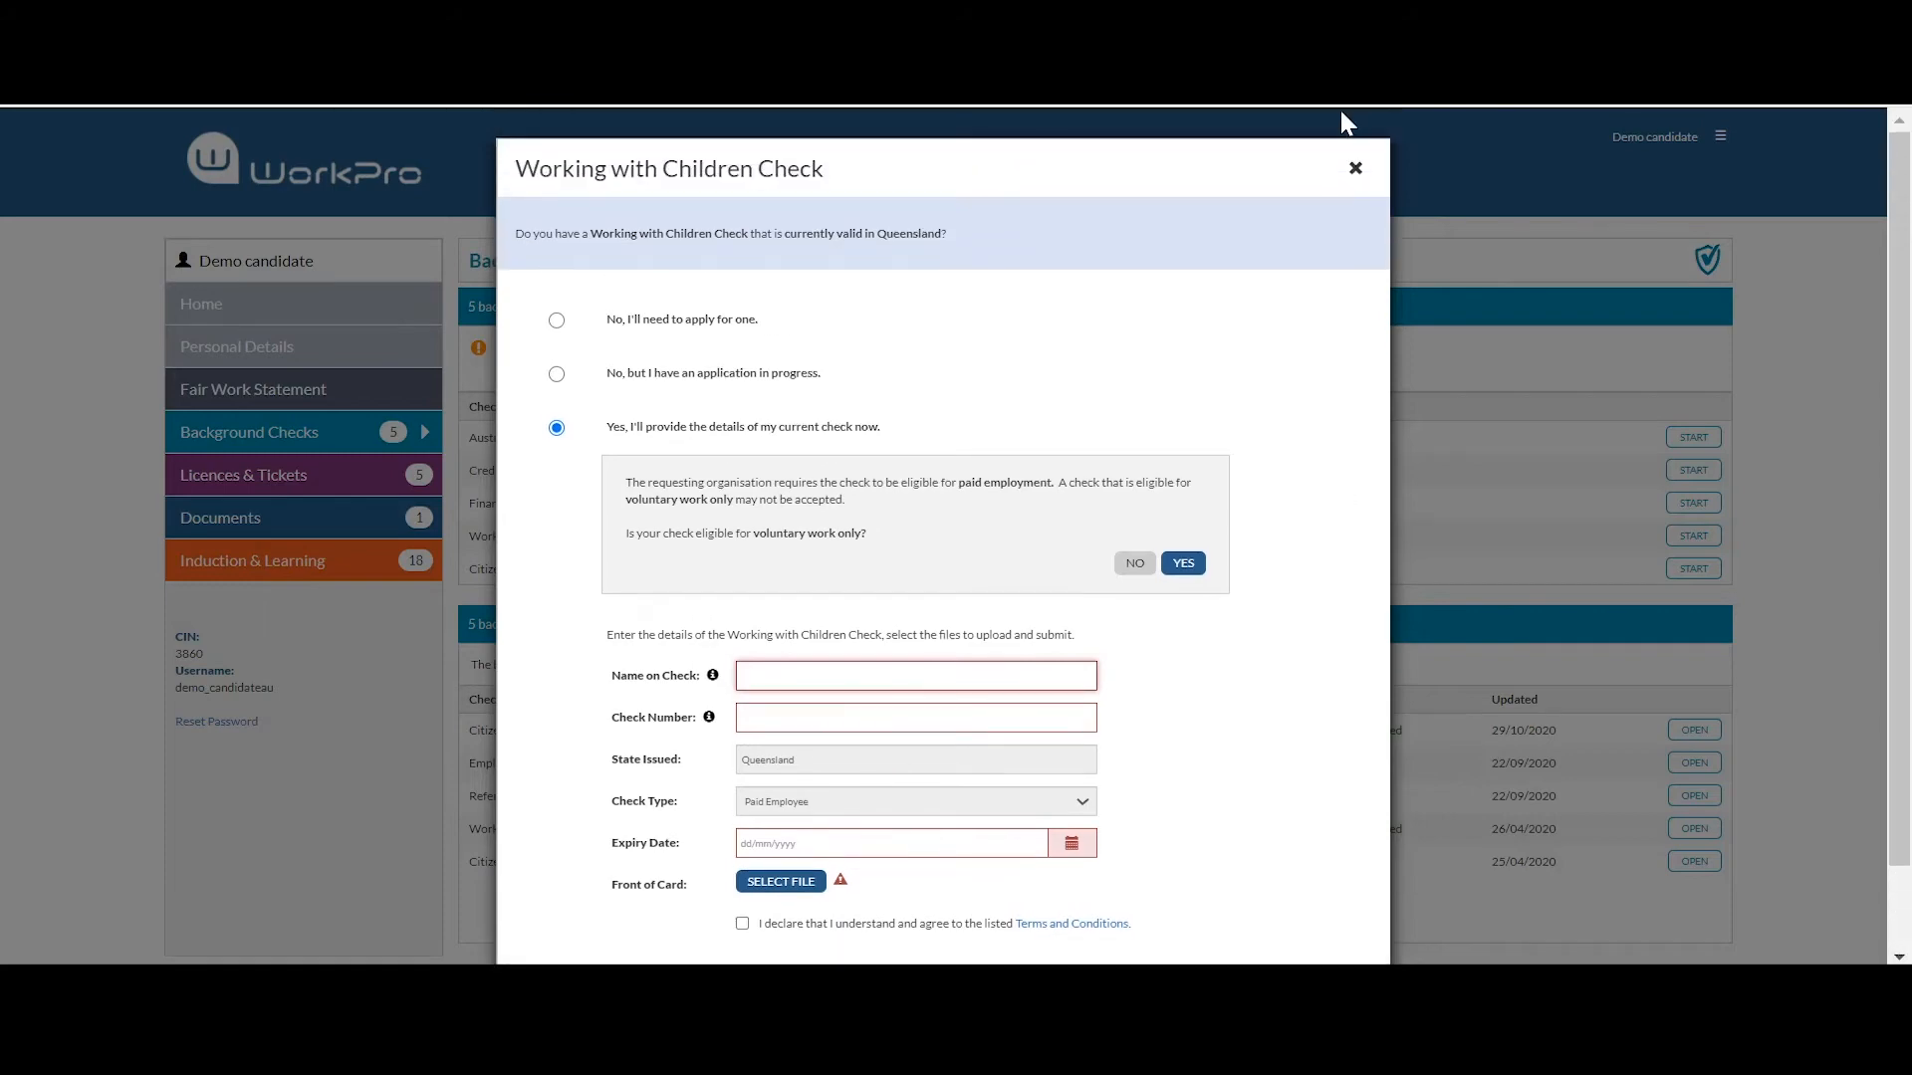
Close the check form, log the candidate out, and bring up the AUS/NZ login choice.
click(1354, 169)
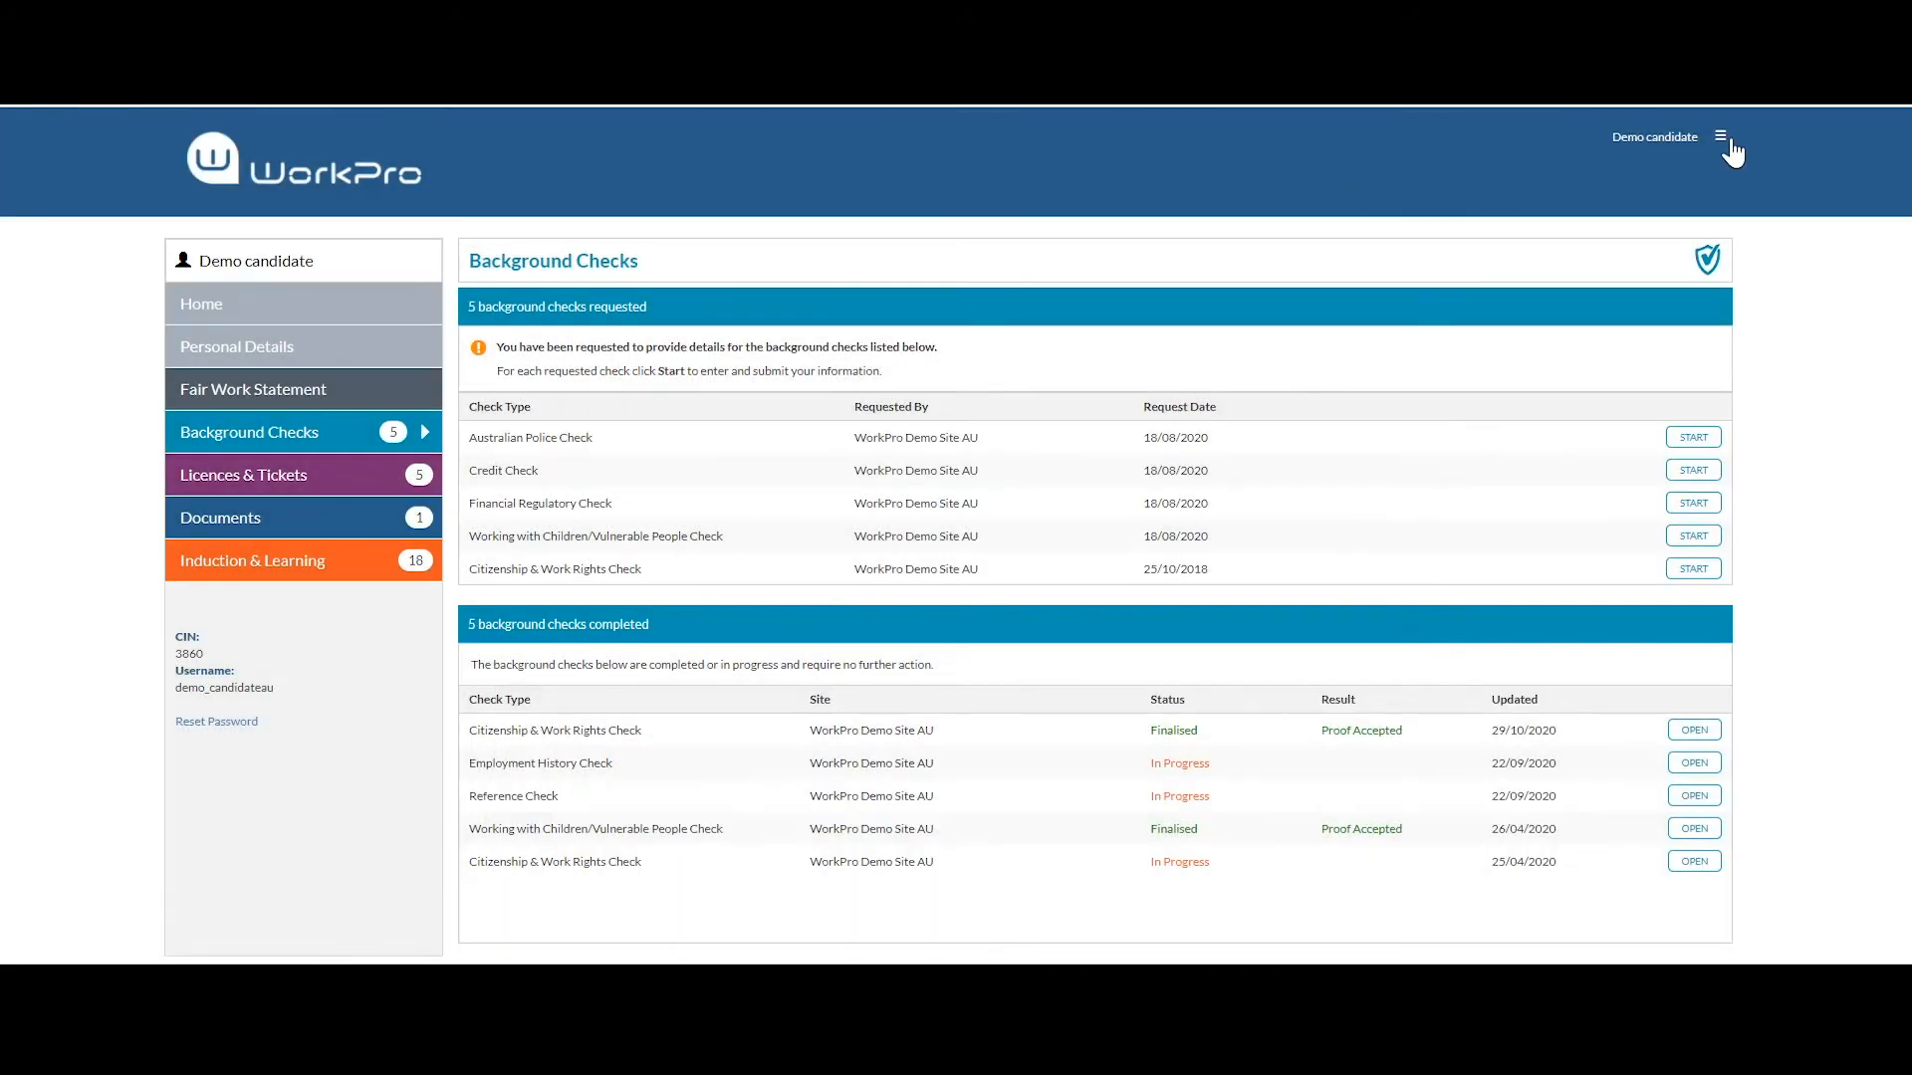
click(1726, 144)
click(1629, 304)
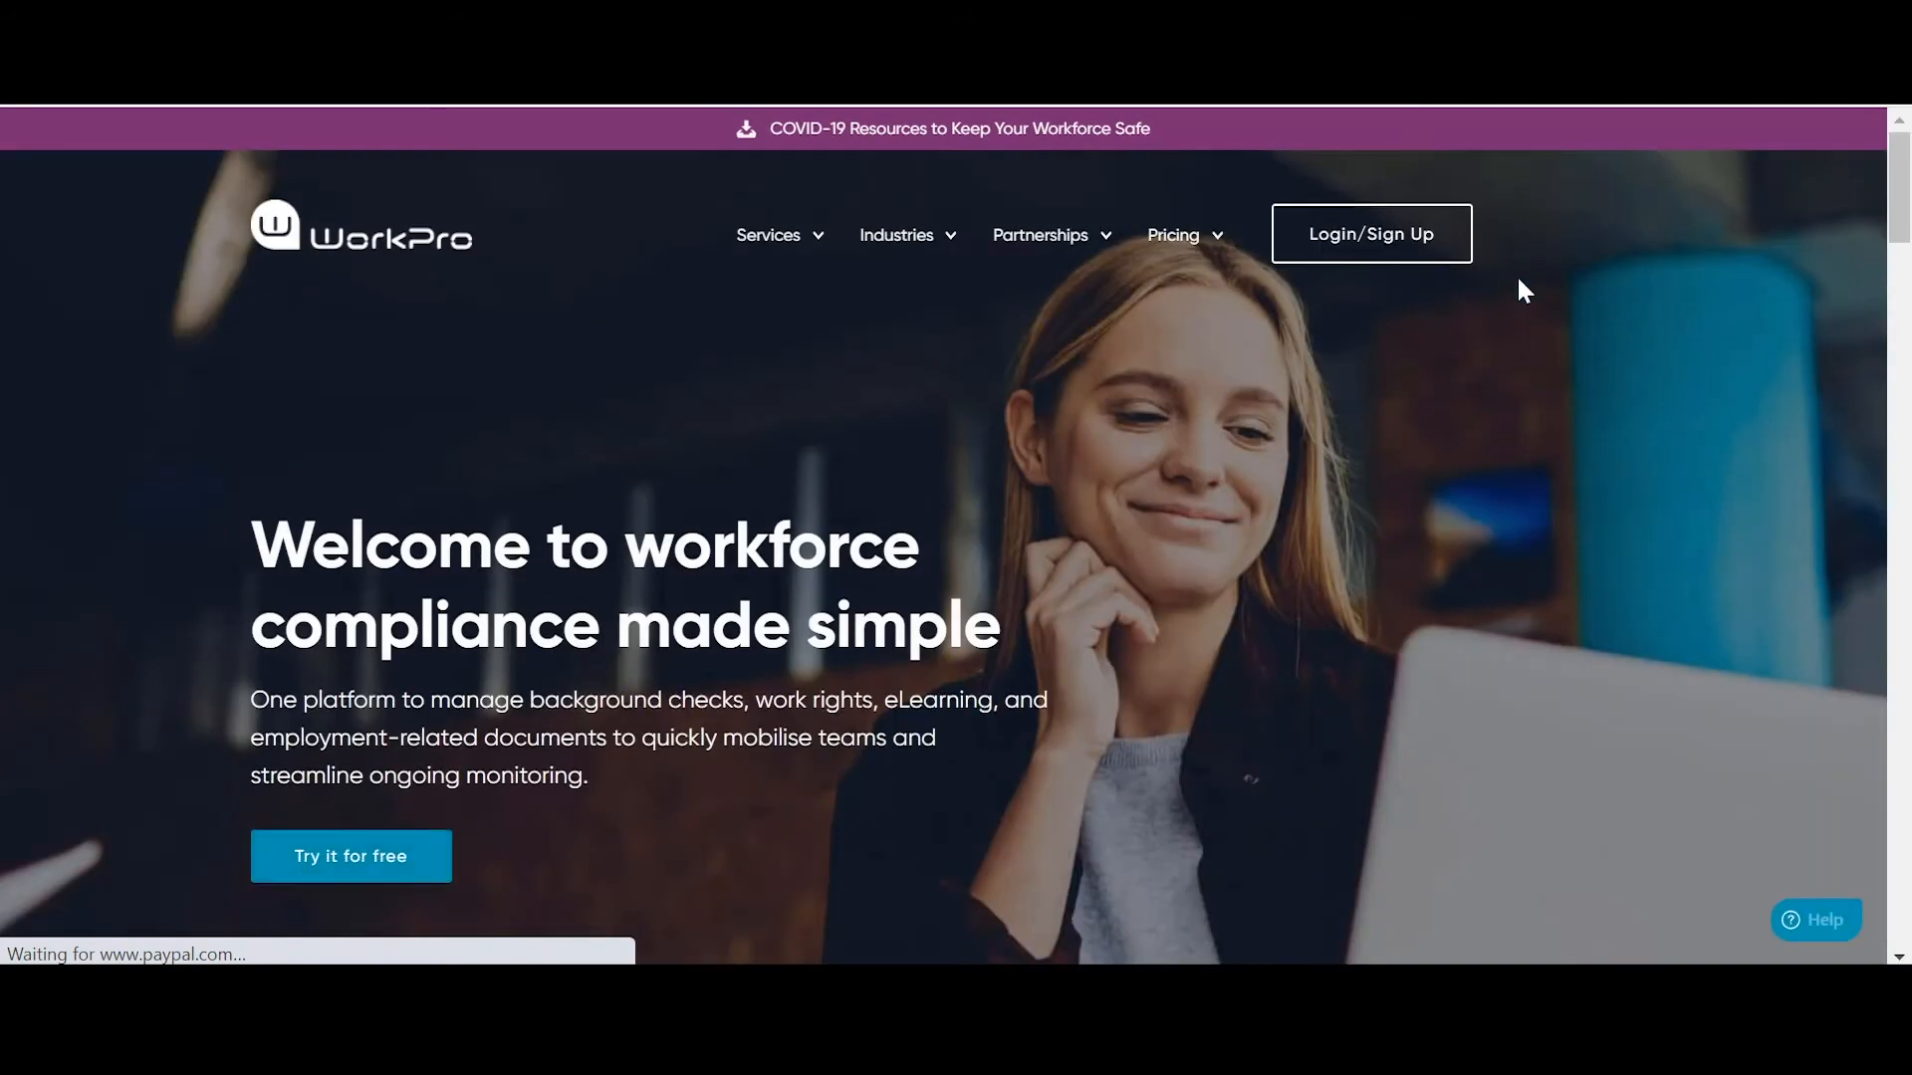
click(1370, 239)
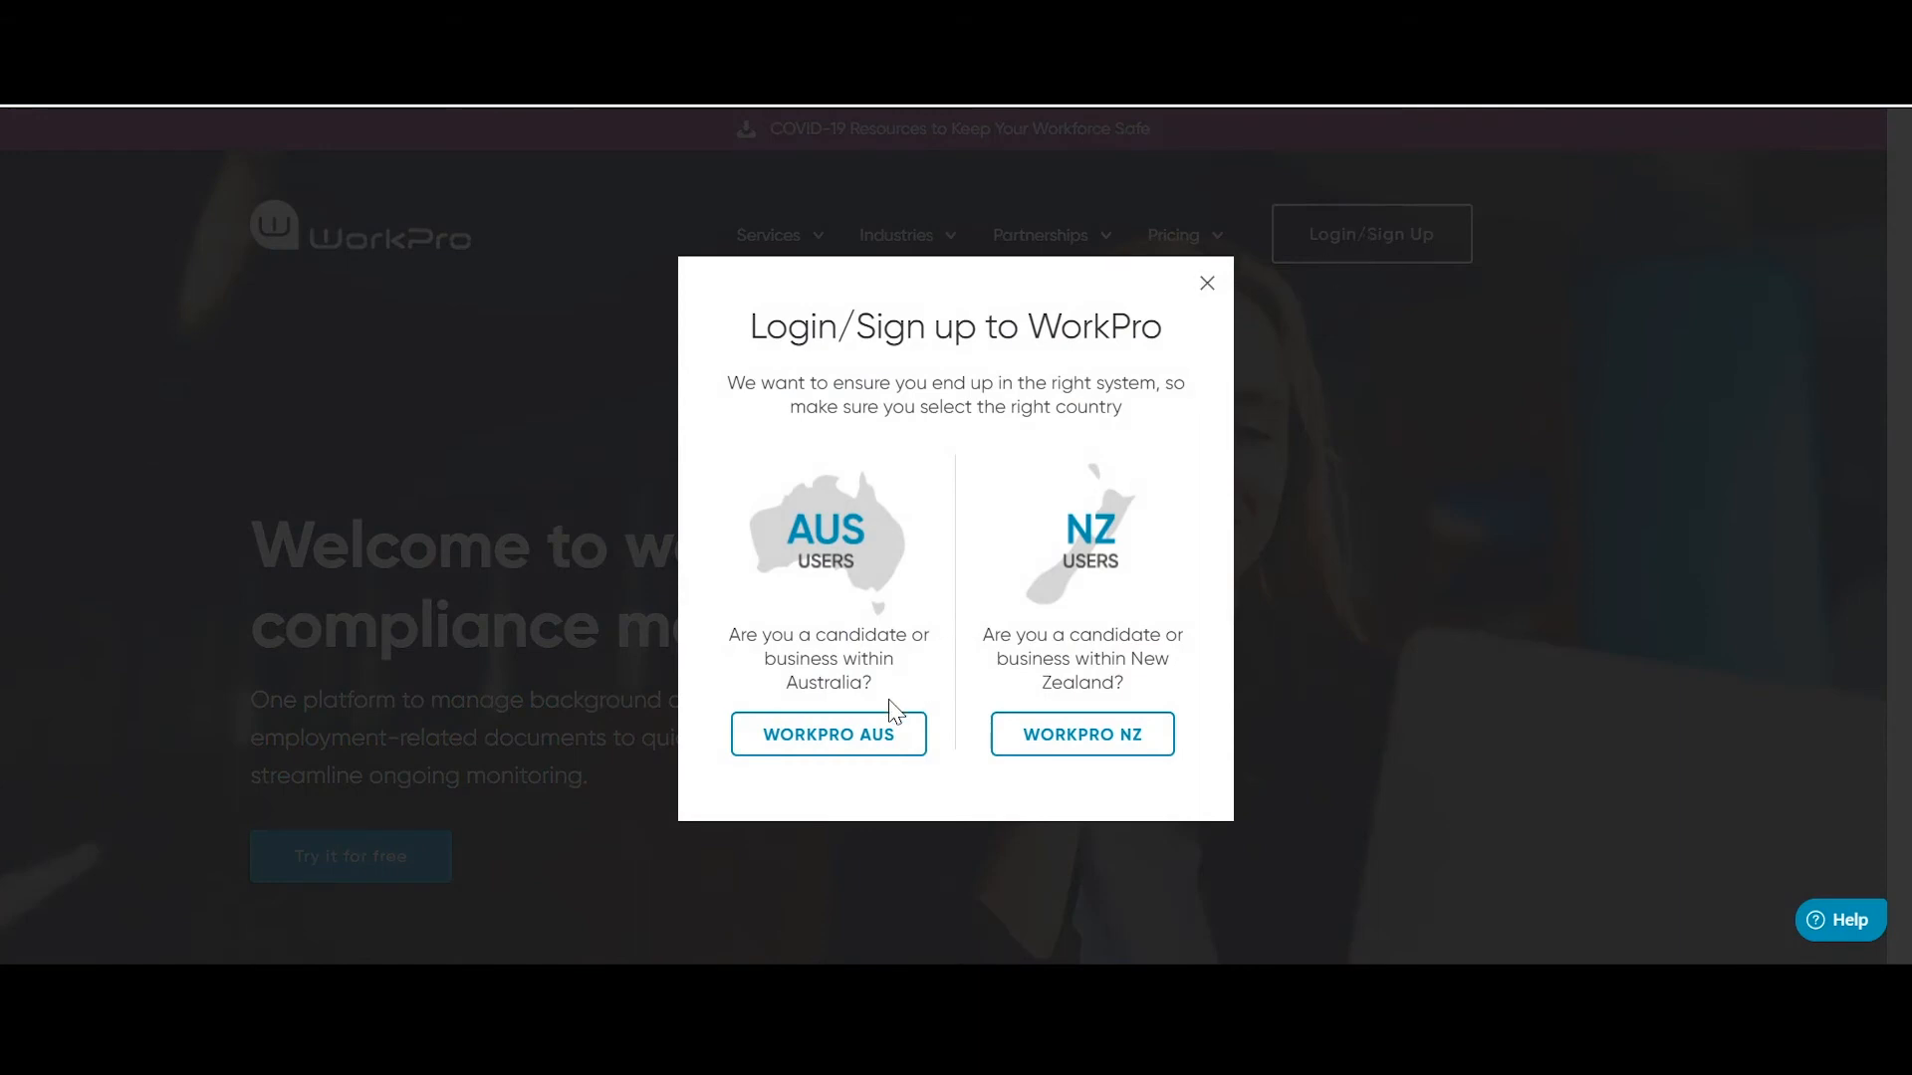
Log in to WorkPro AUS with the demo client account picked from suggestions.
click(837, 737)
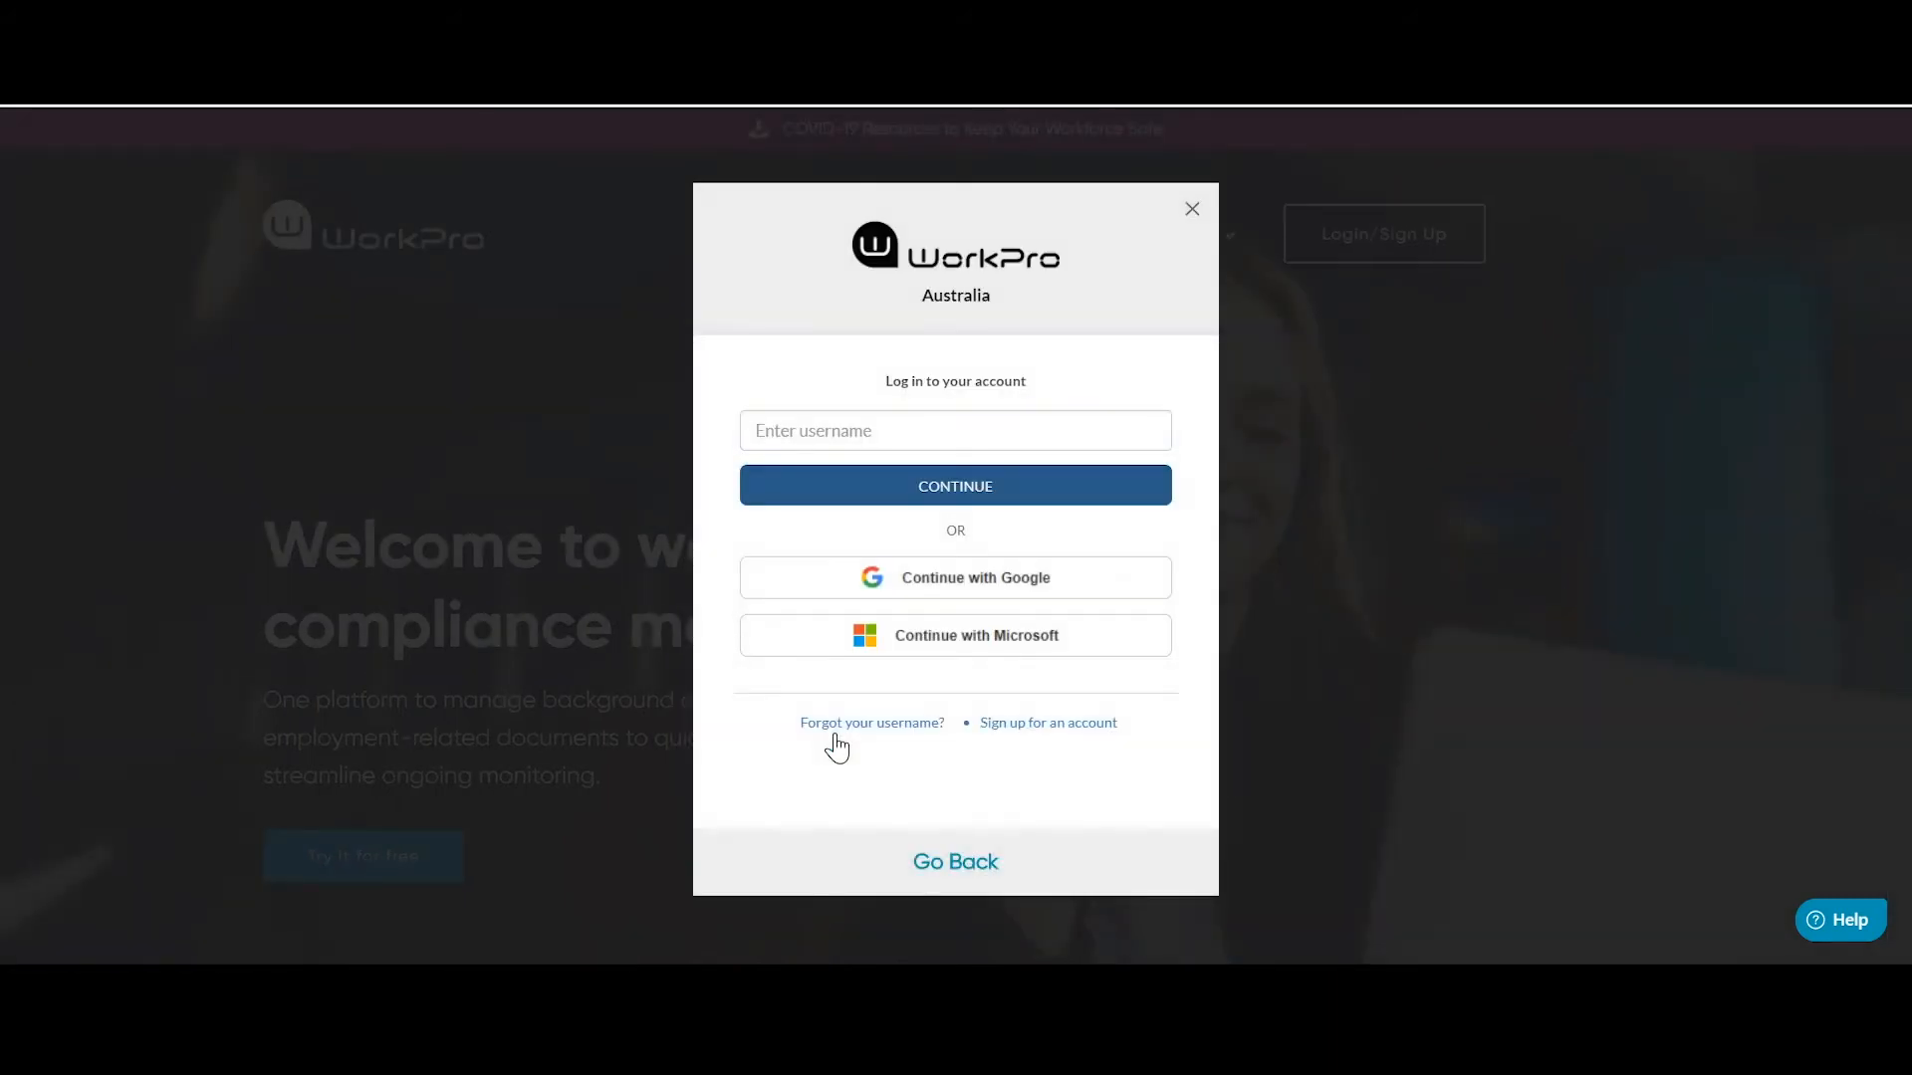
click(837, 430)
text(d)
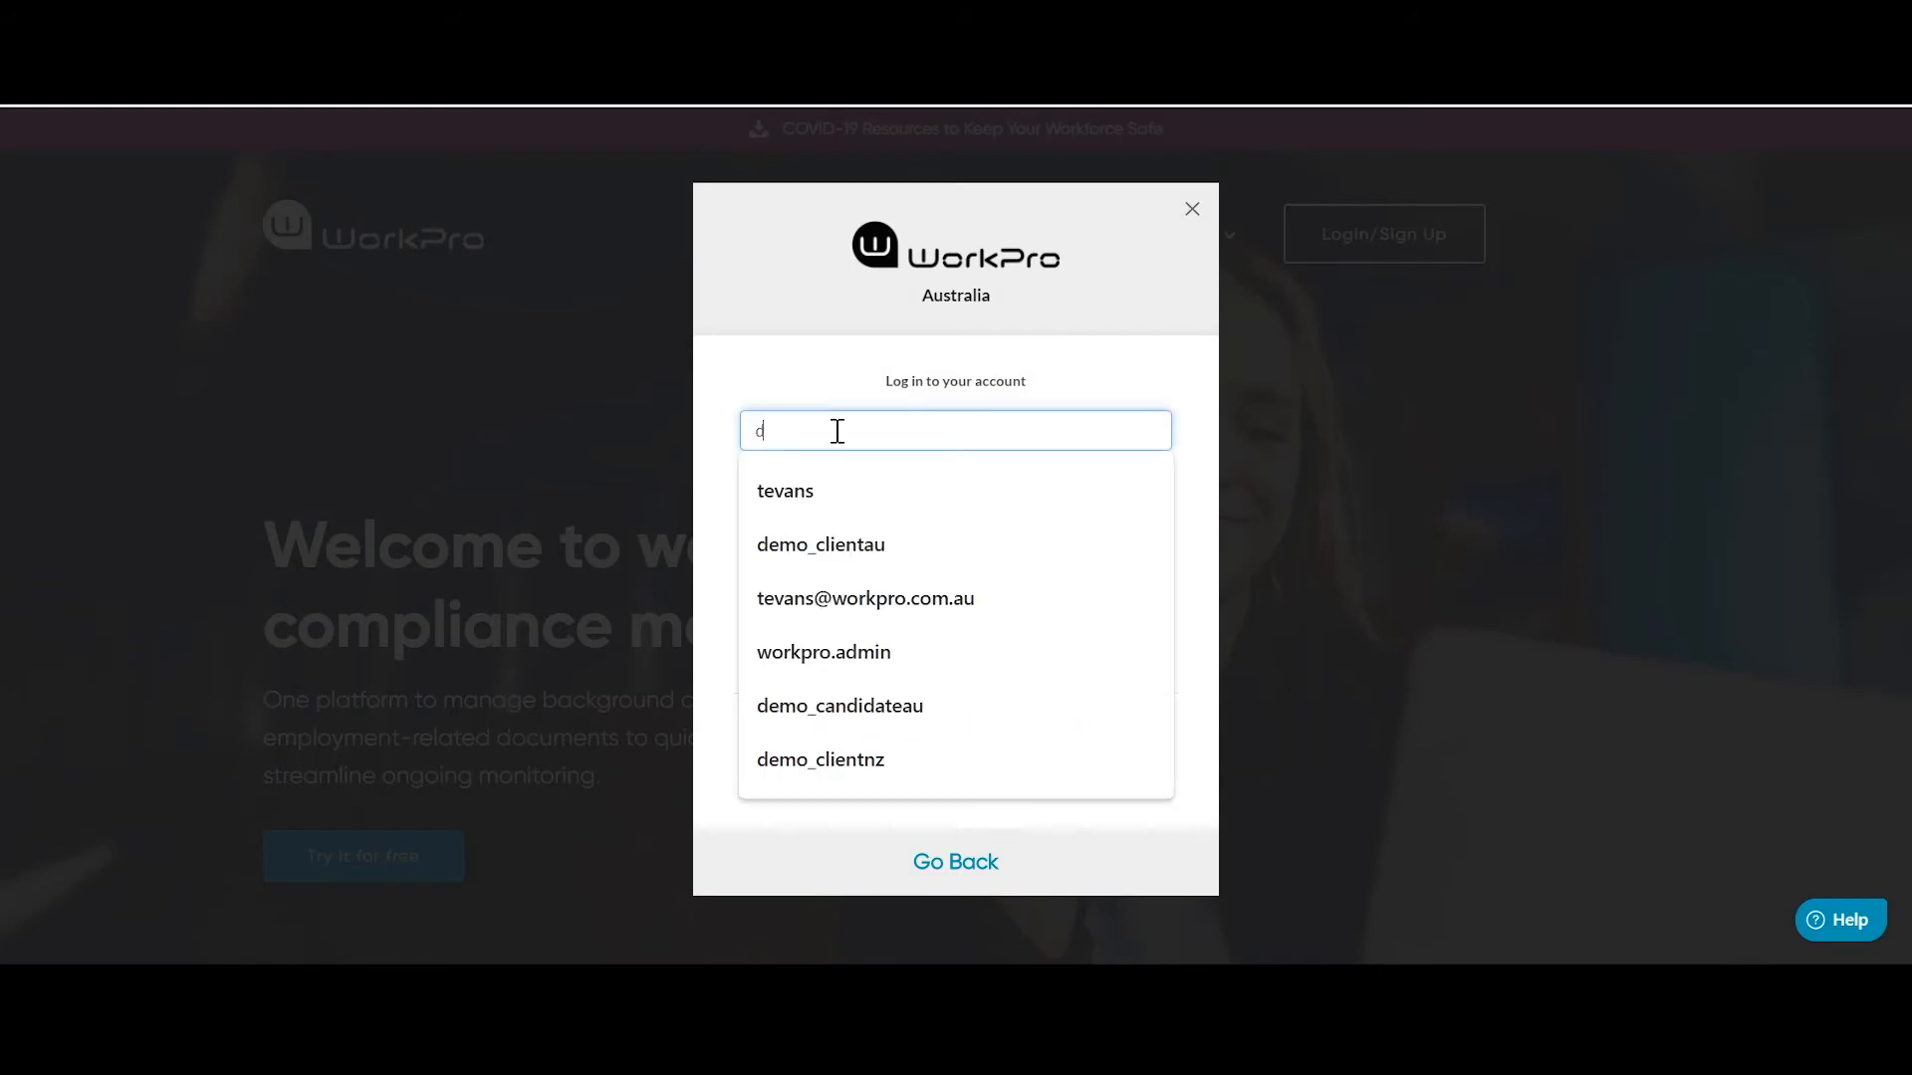
text(emo_clientau)
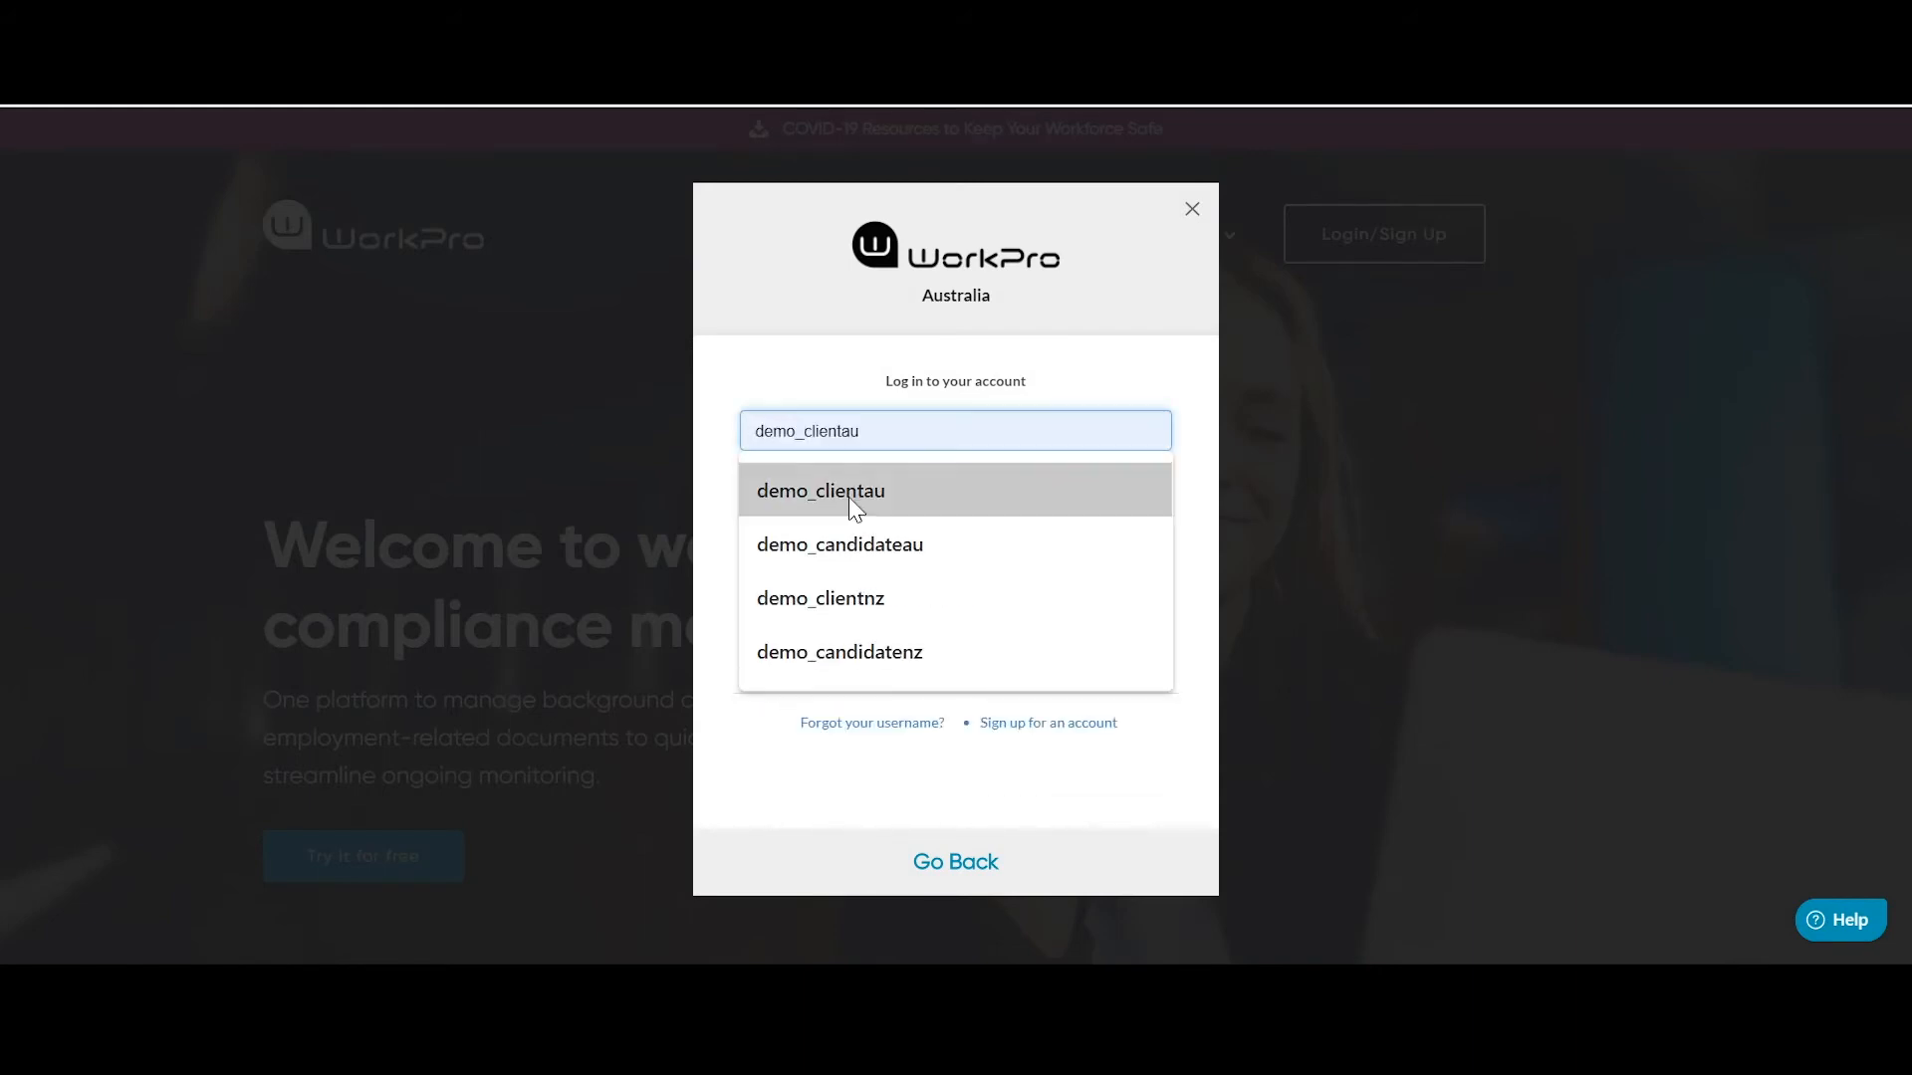
click(854, 493)
click(876, 492)
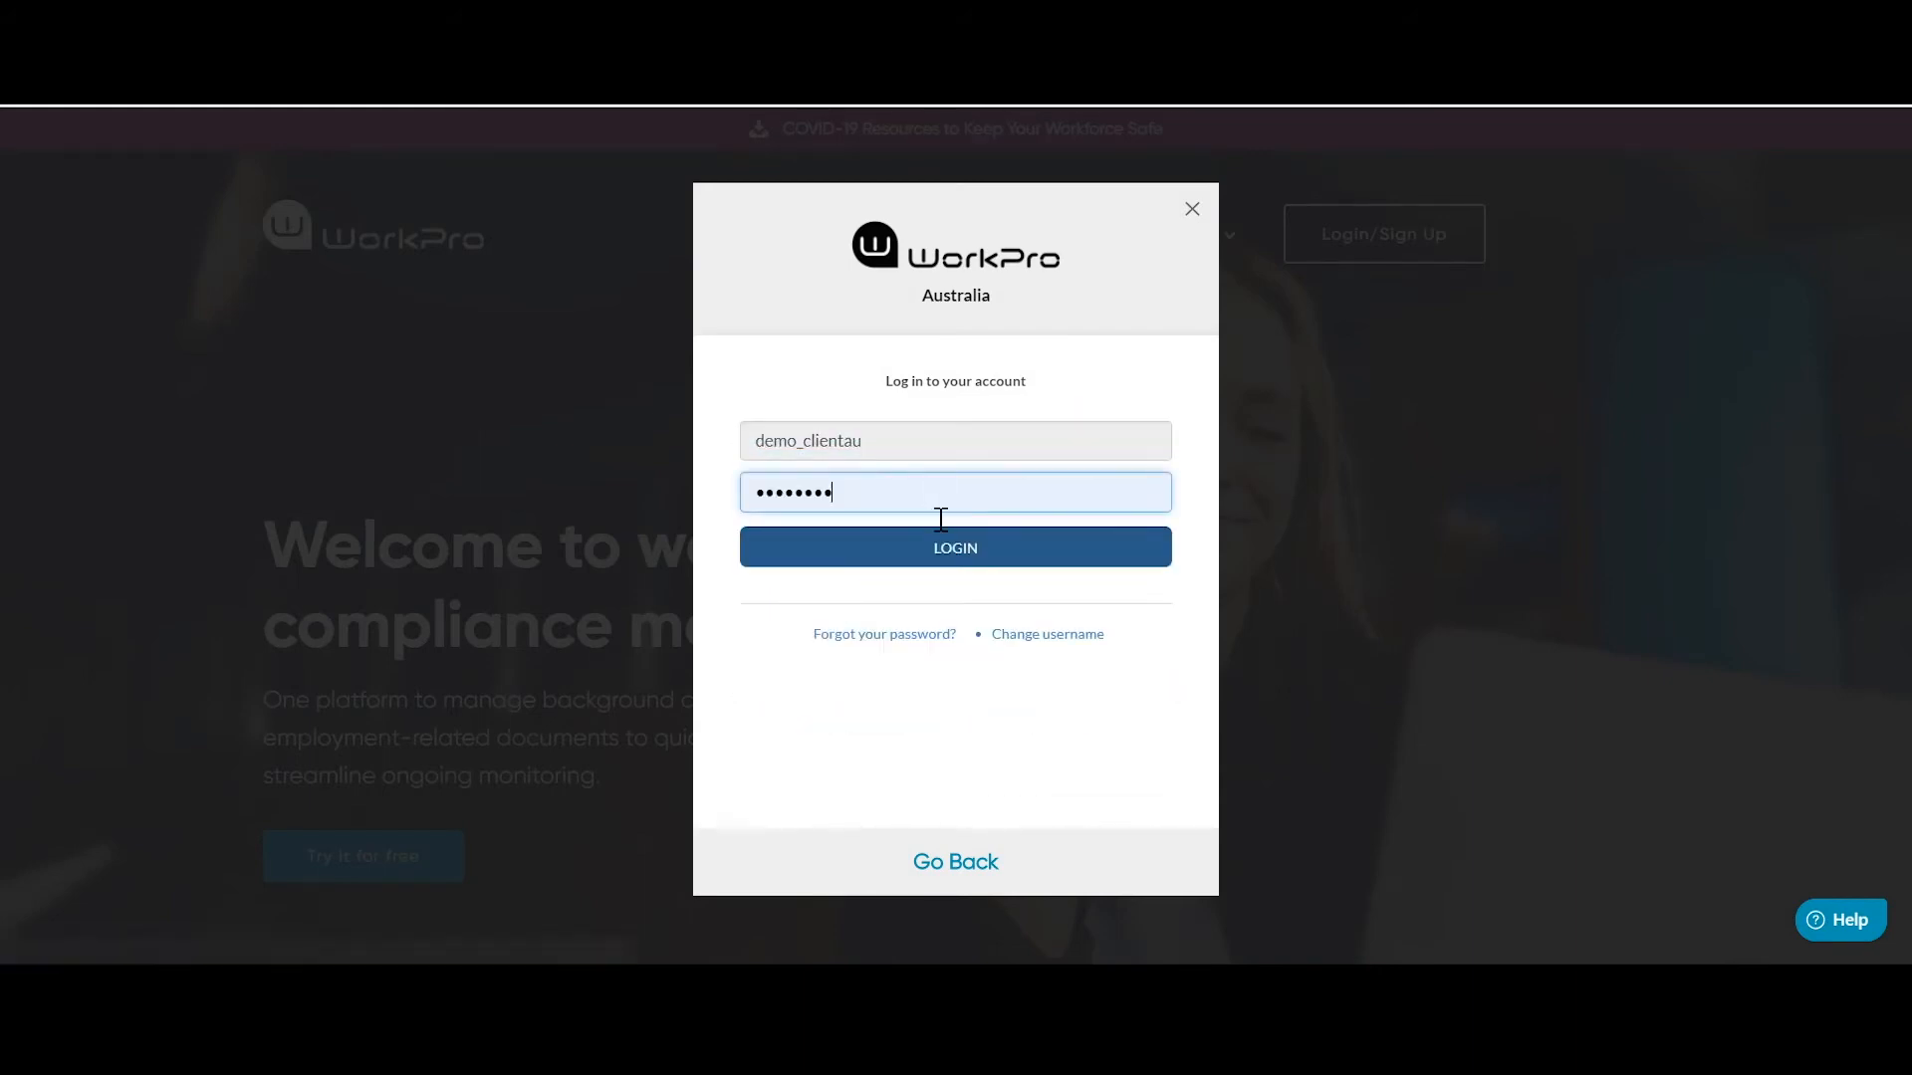
click(948, 557)
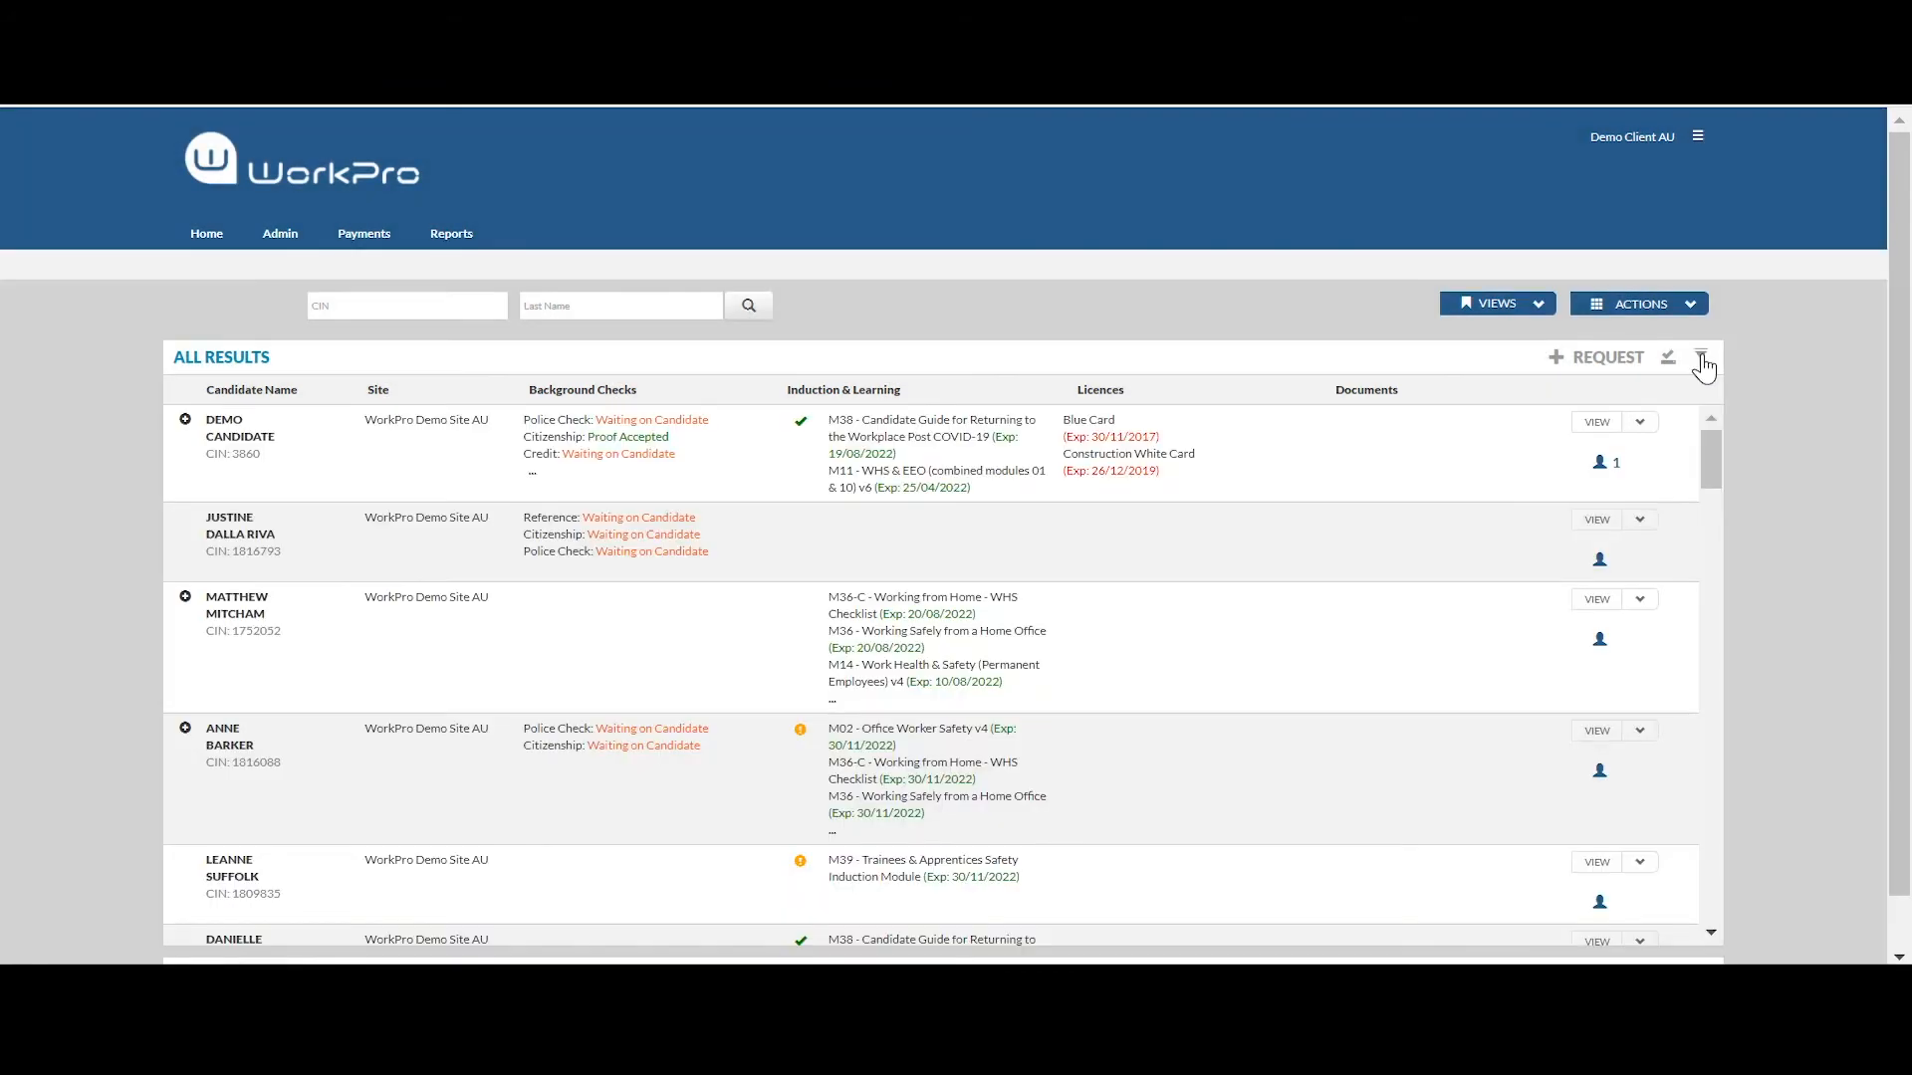
Filter the All Results list to WWC / WWVP checks that are Ready to Acknowledge, leaving 4 candidates.
click(1701, 356)
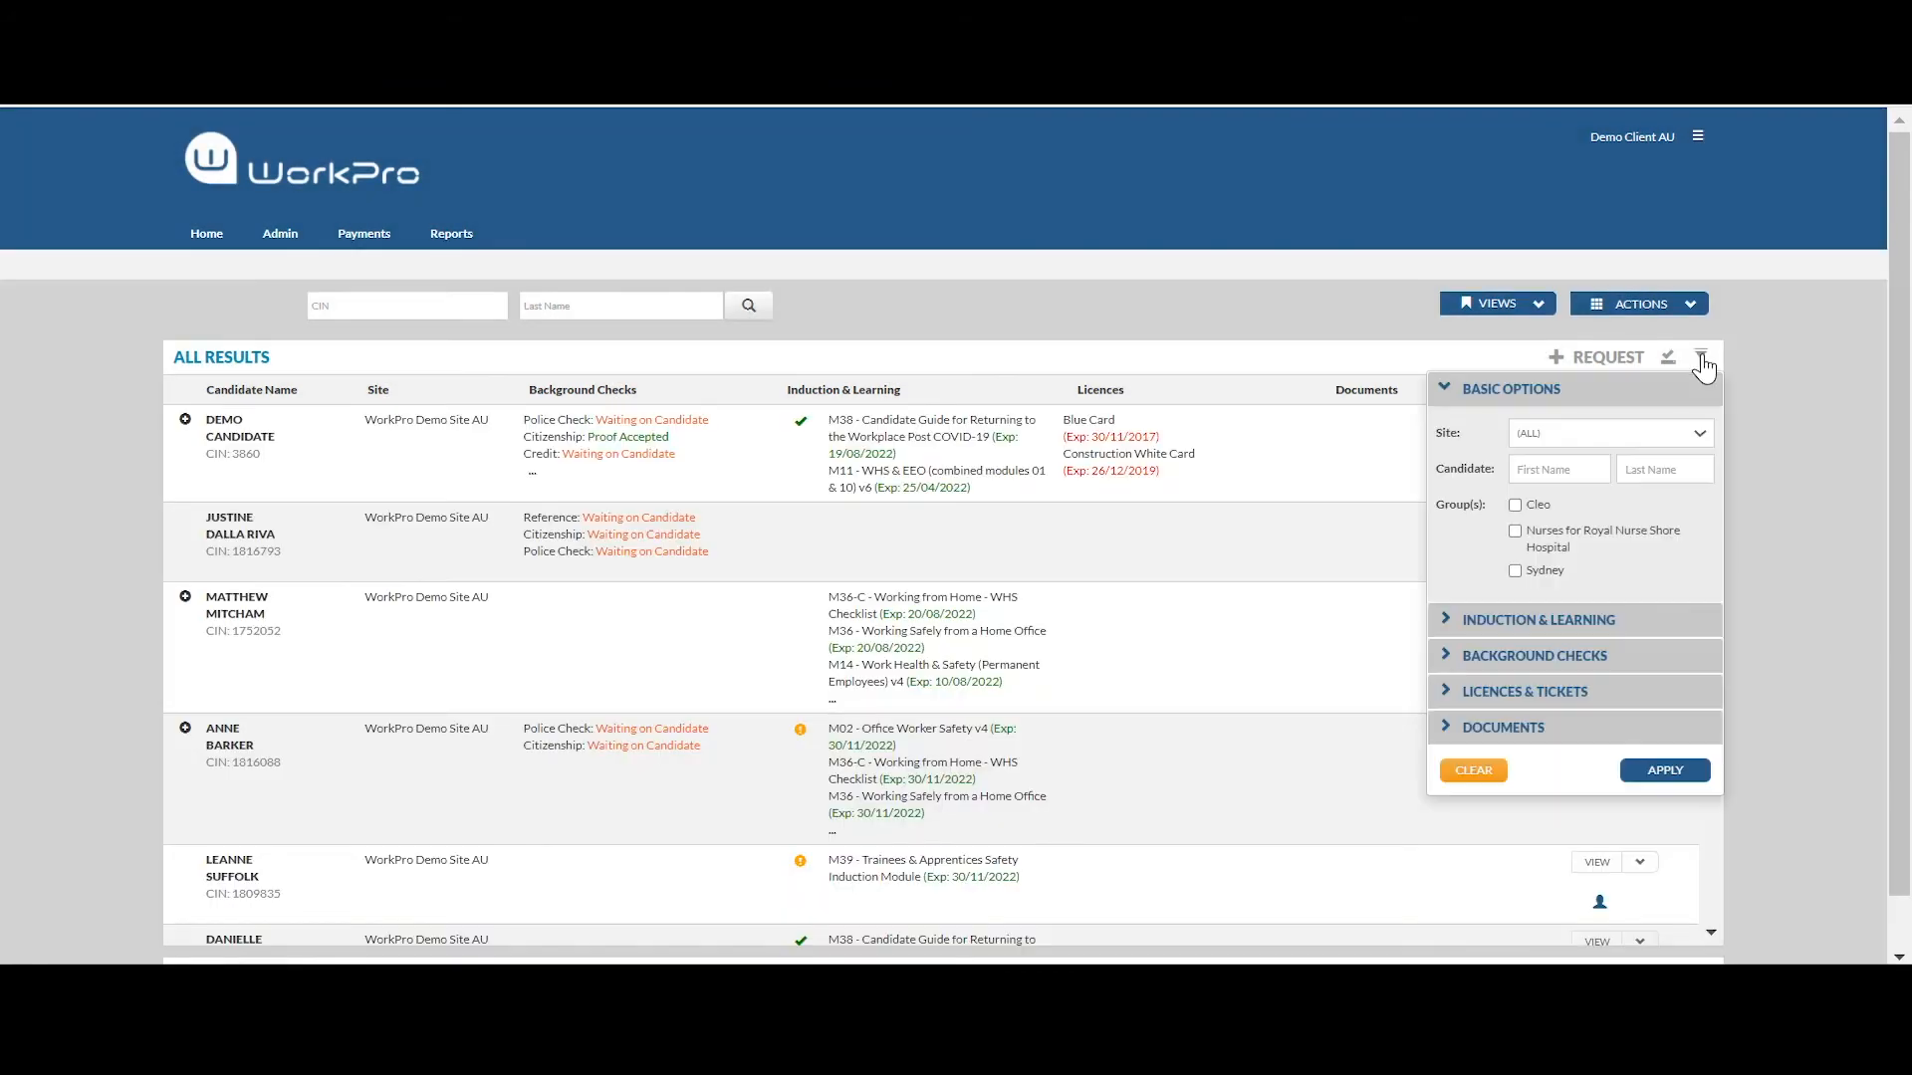
click(1509, 657)
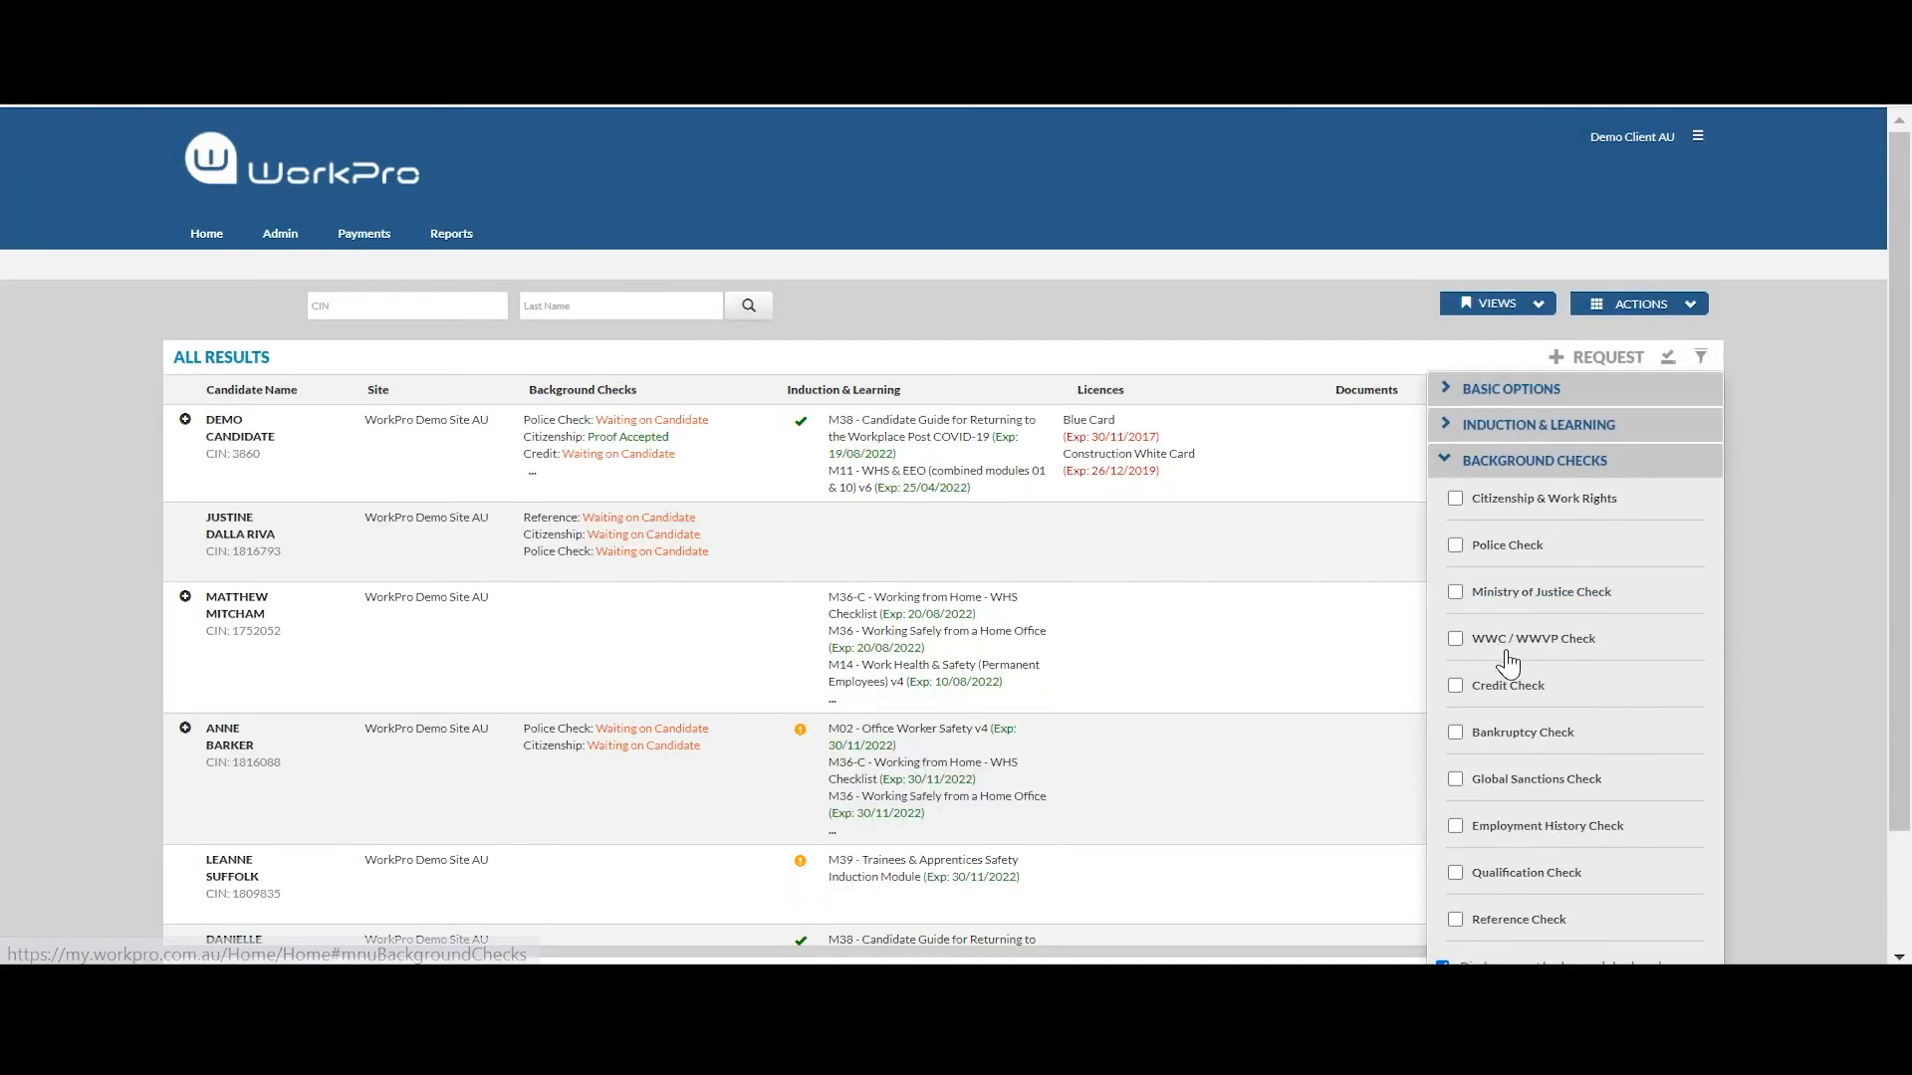
scroll(1689, 838, down, 2)
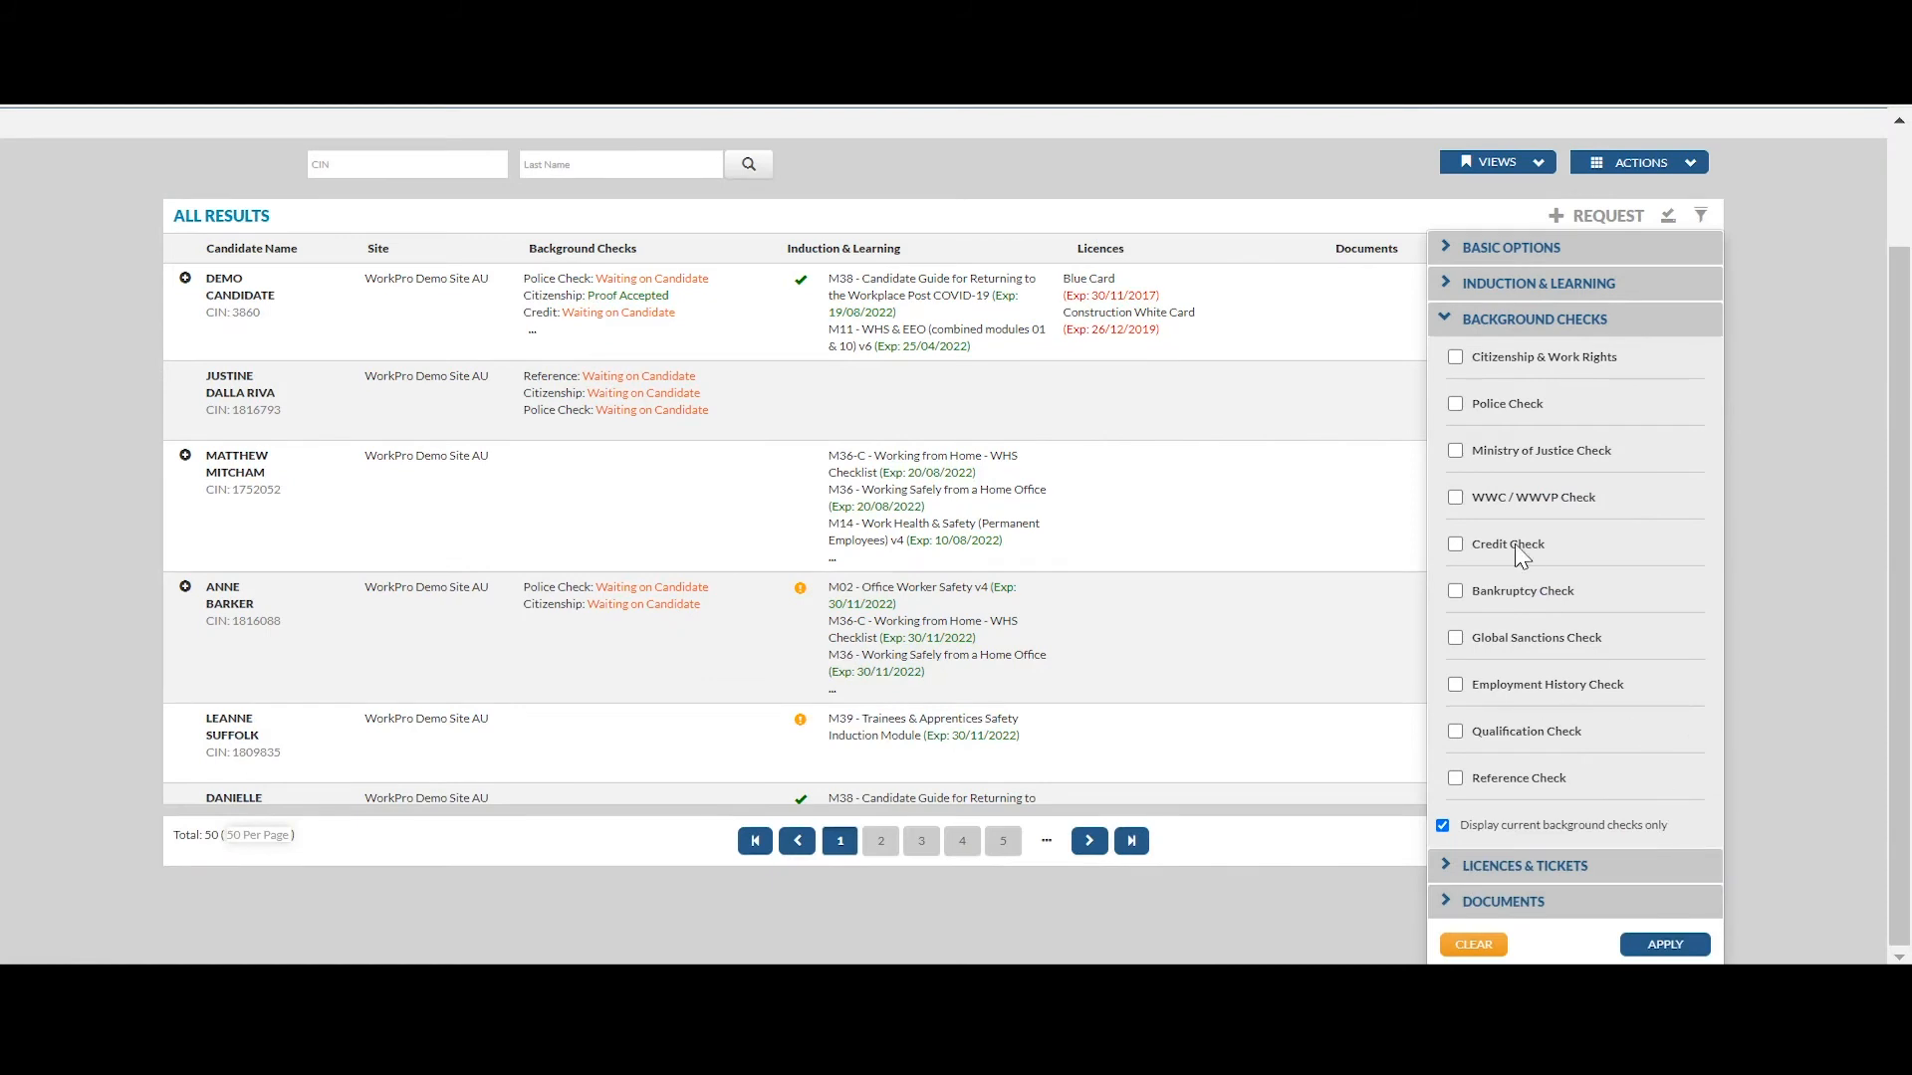
click(1456, 497)
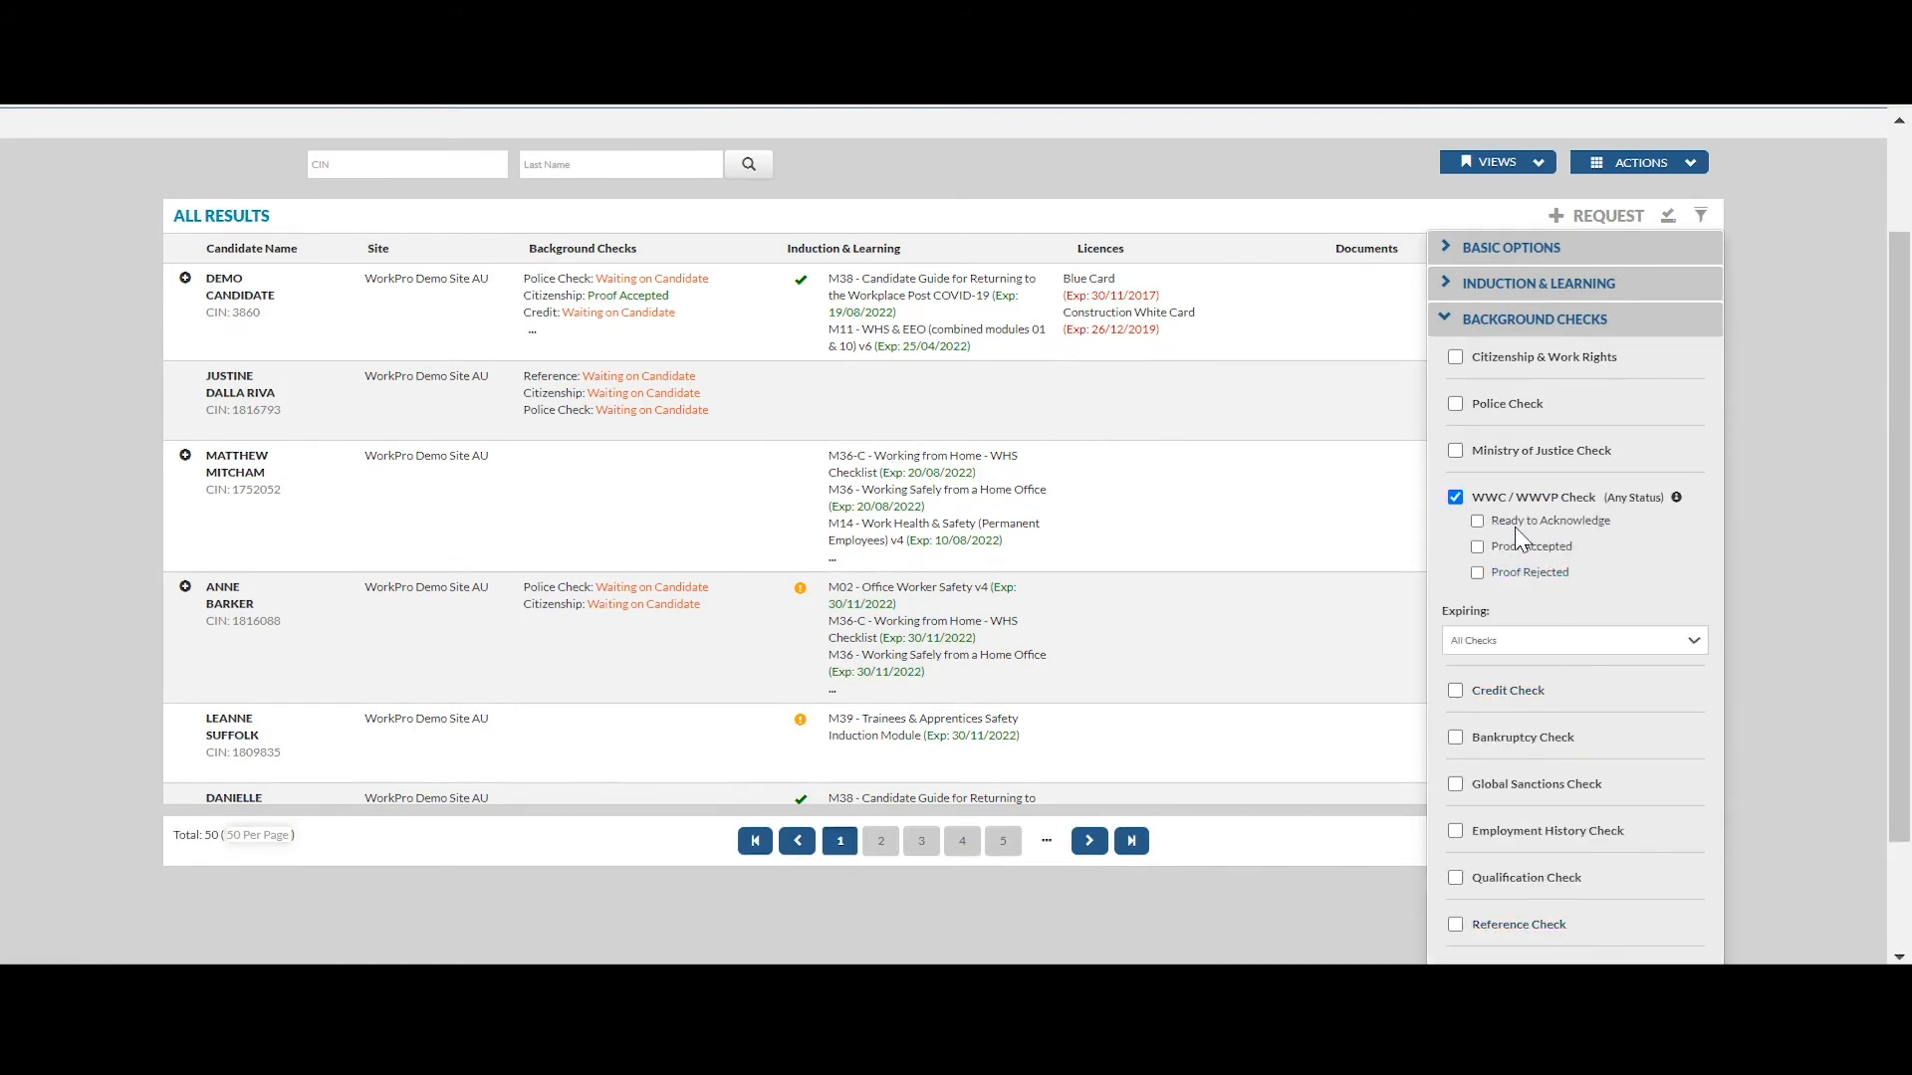
click(1515, 526)
scroll(1791, 796, down, 2)
click(1672, 946)
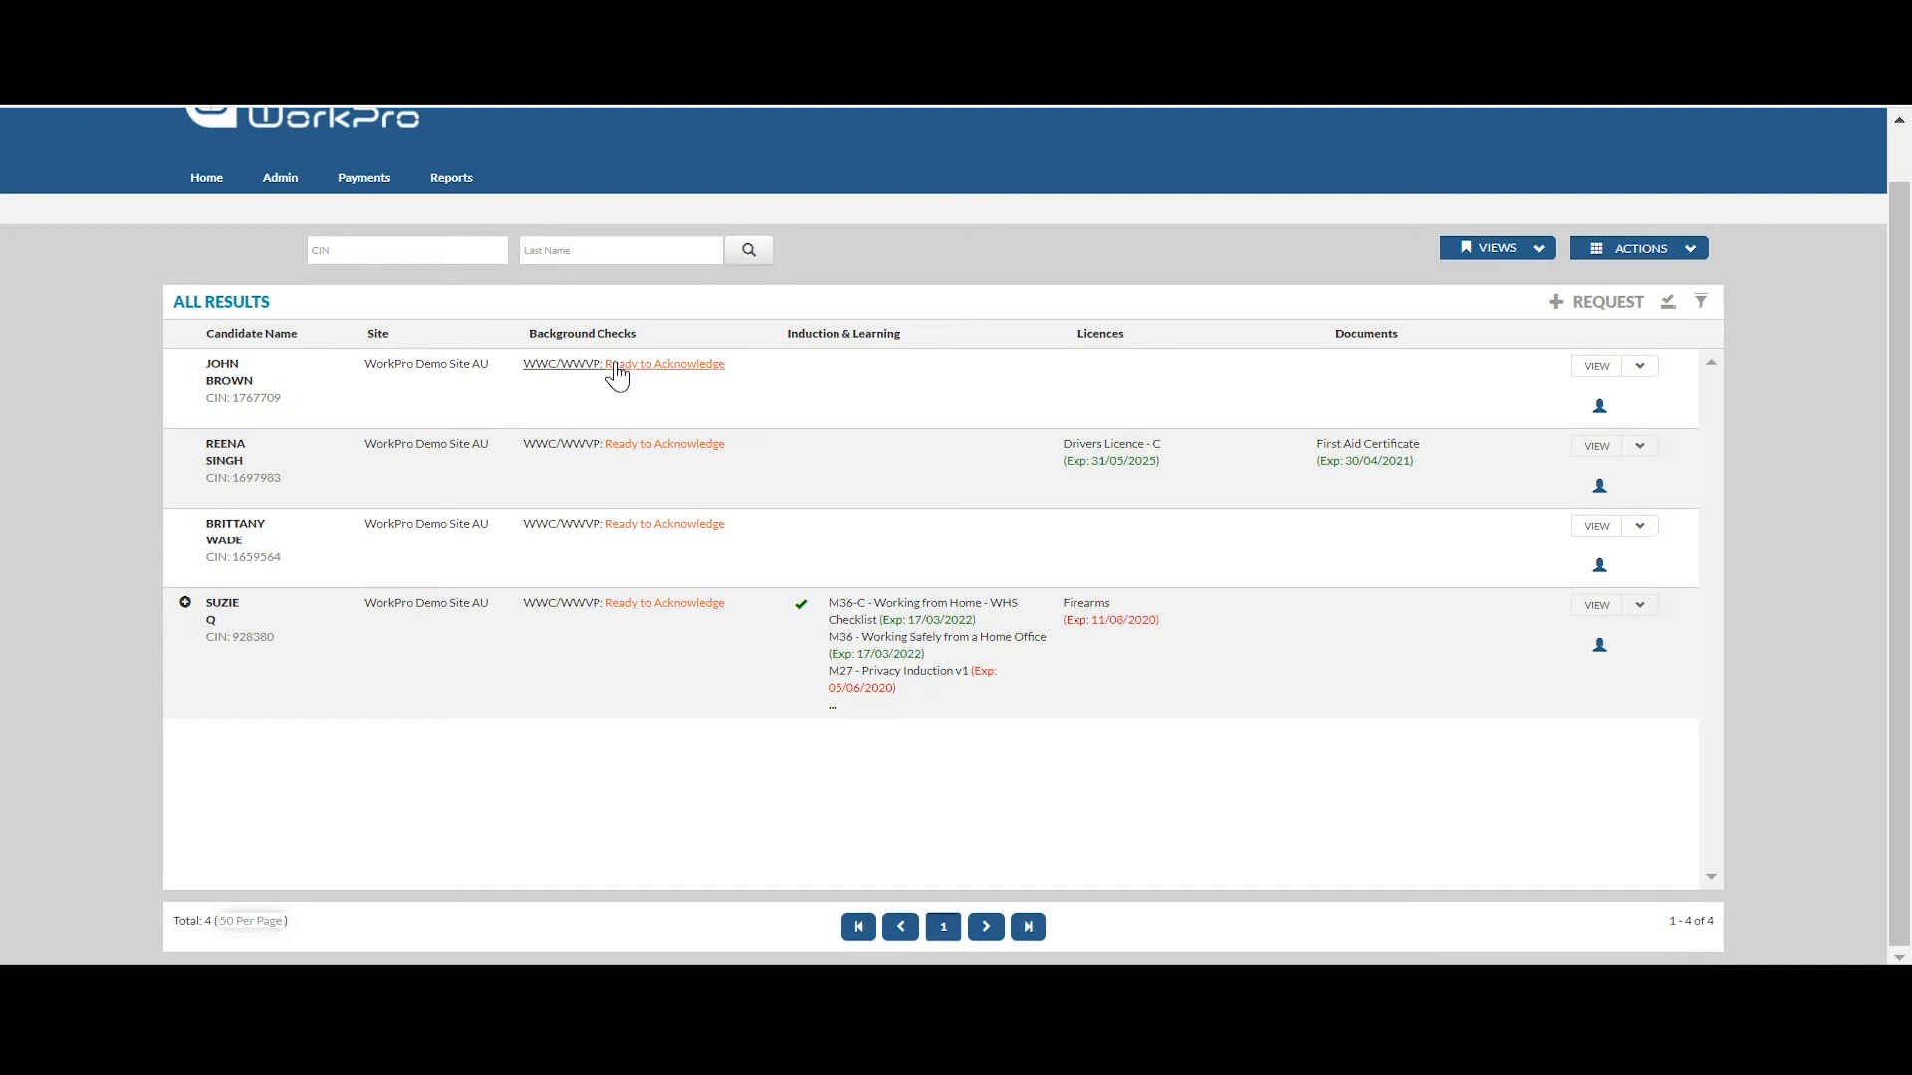
click(618, 447)
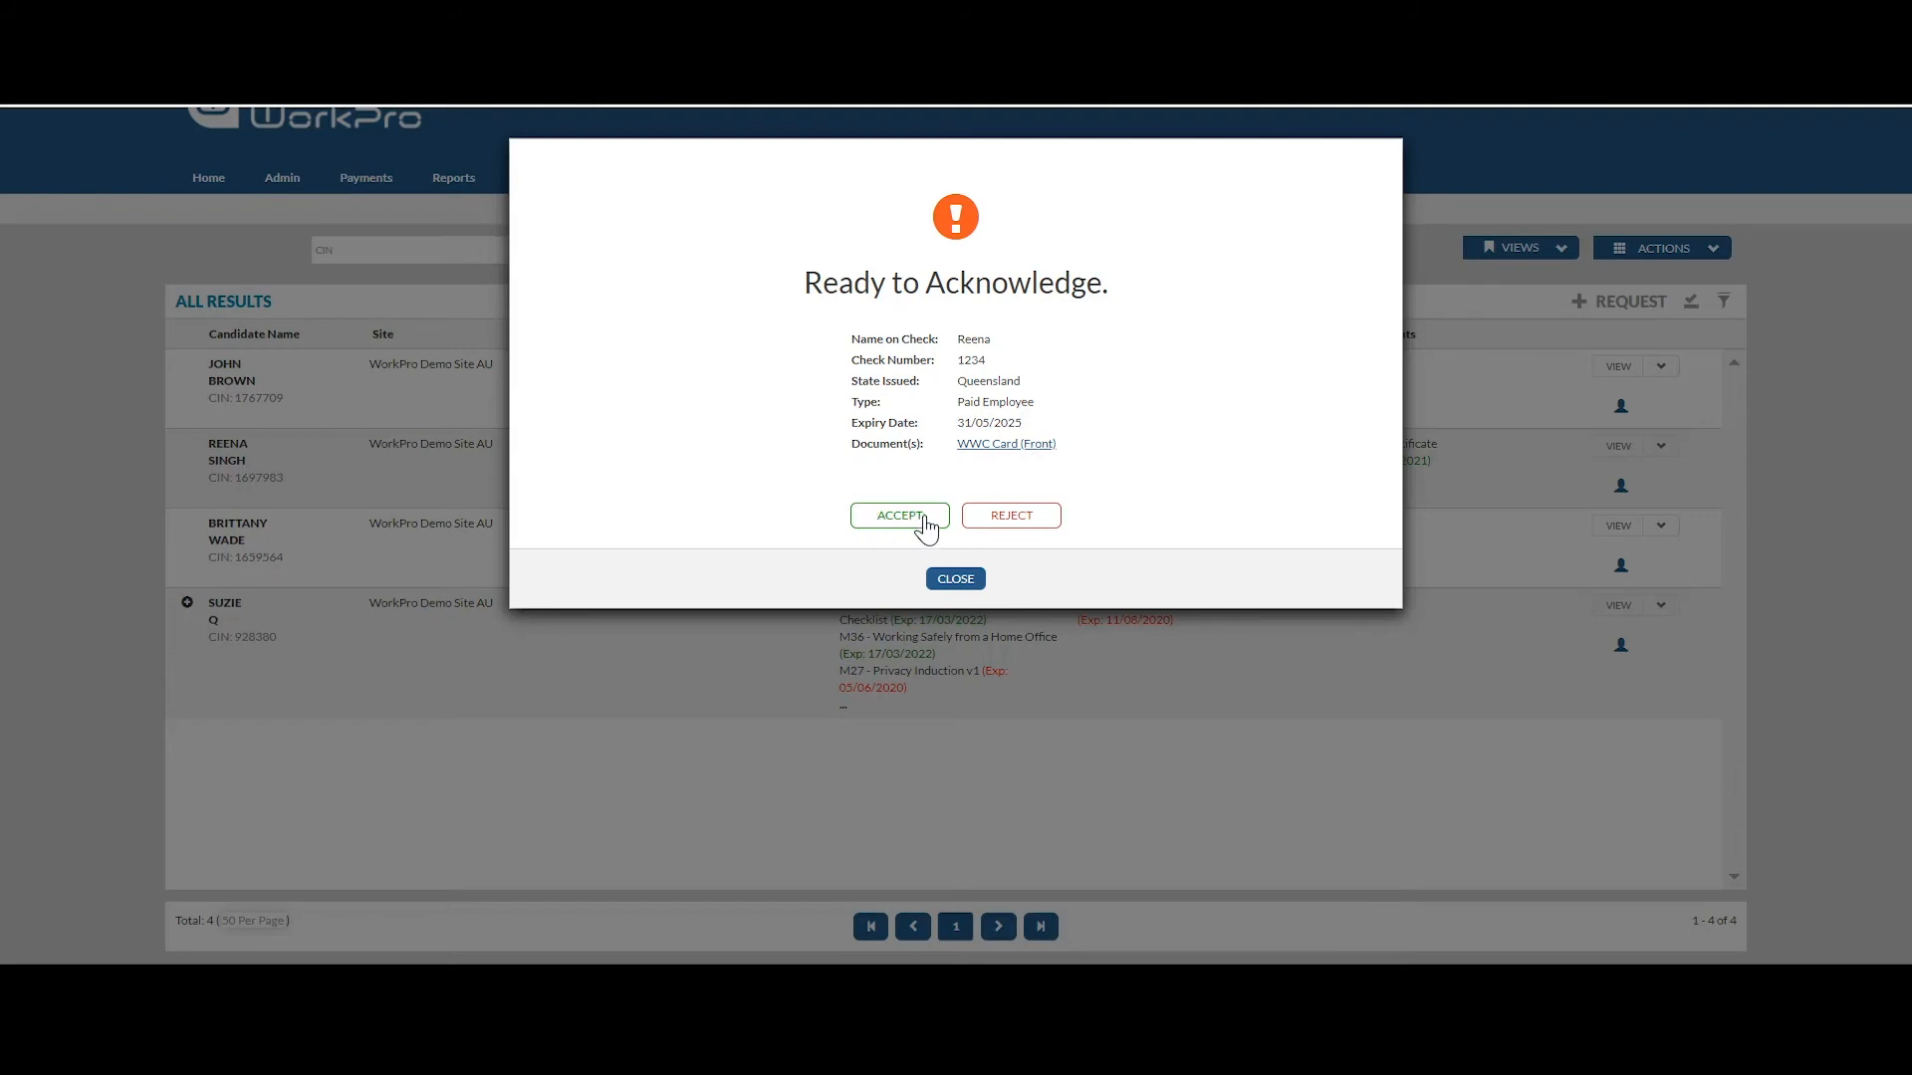
click(956, 579)
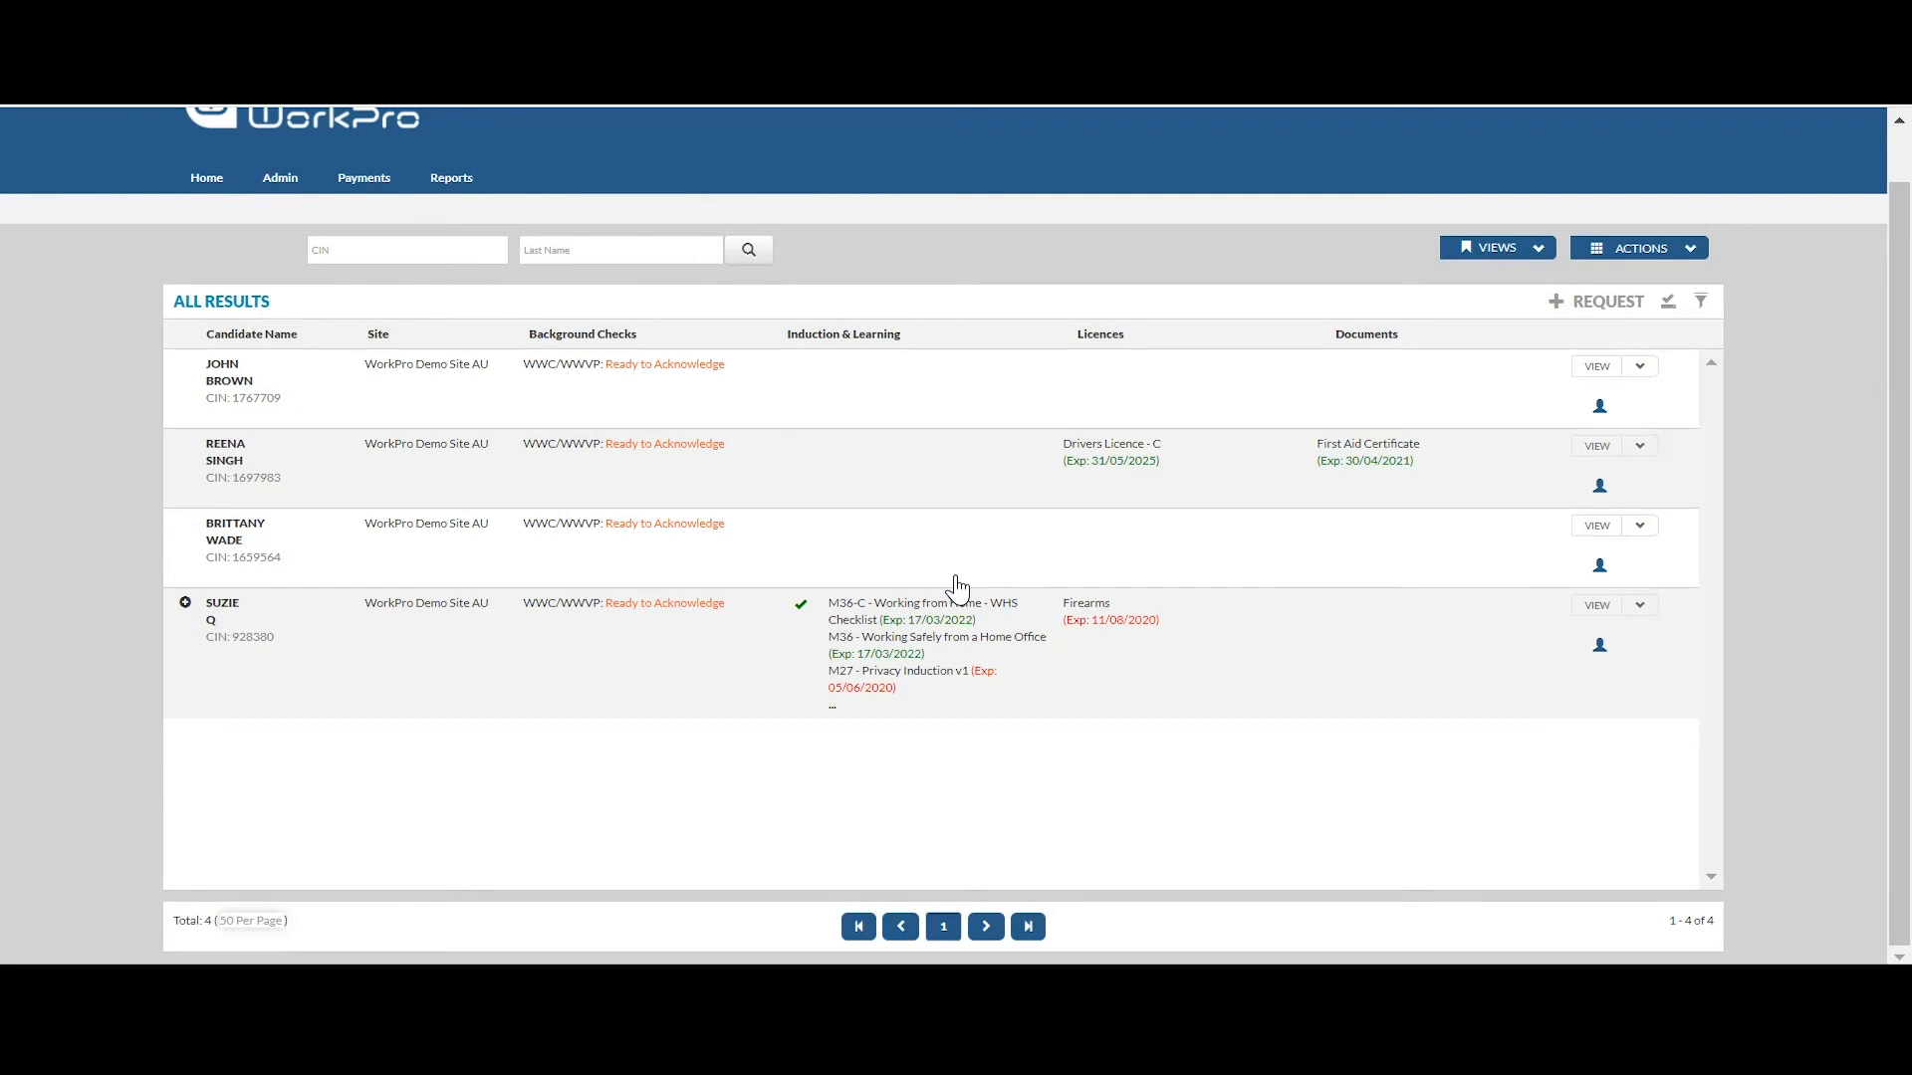
Change the WWC / WWVP filter from Ready to Acknowledge to Proof Accepted and open the first candidate's check.
click(1700, 302)
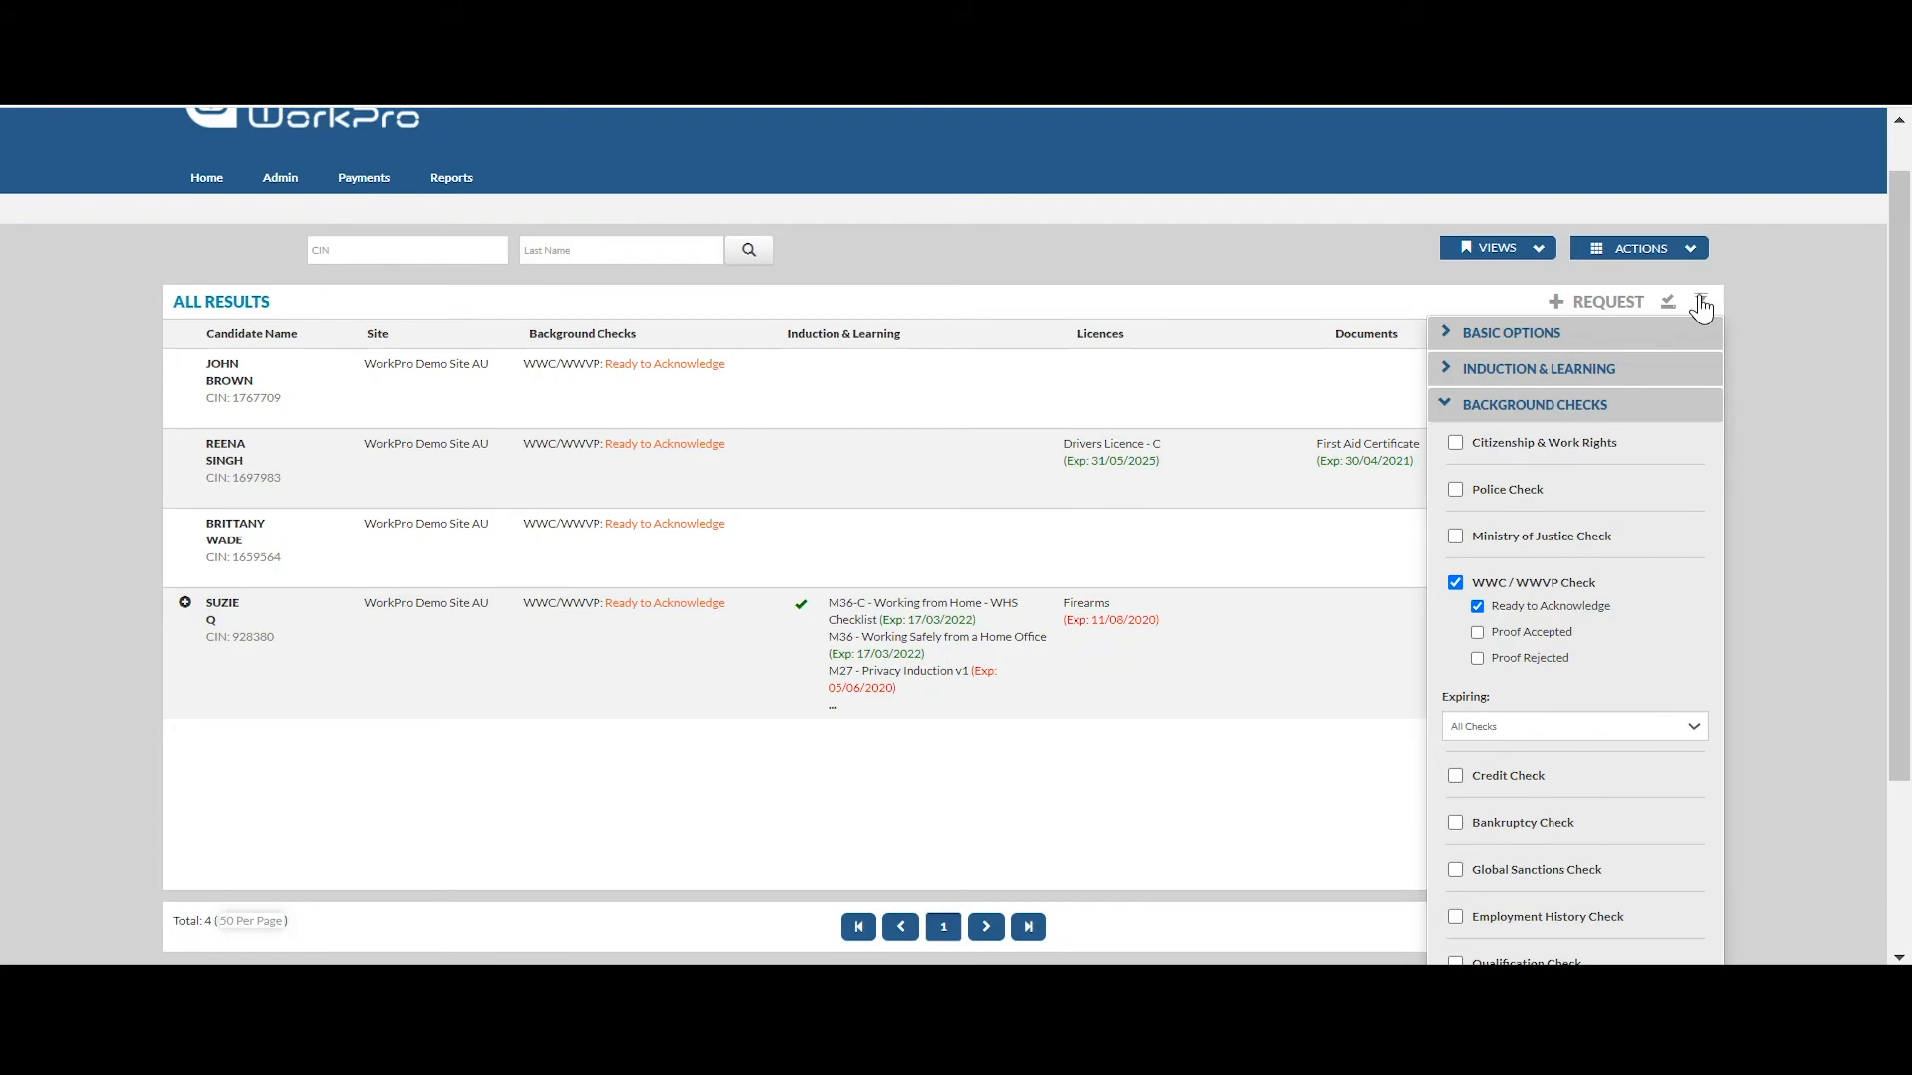
click(1477, 607)
click(1477, 633)
scroll(1752, 771, down, 3)
click(1661, 944)
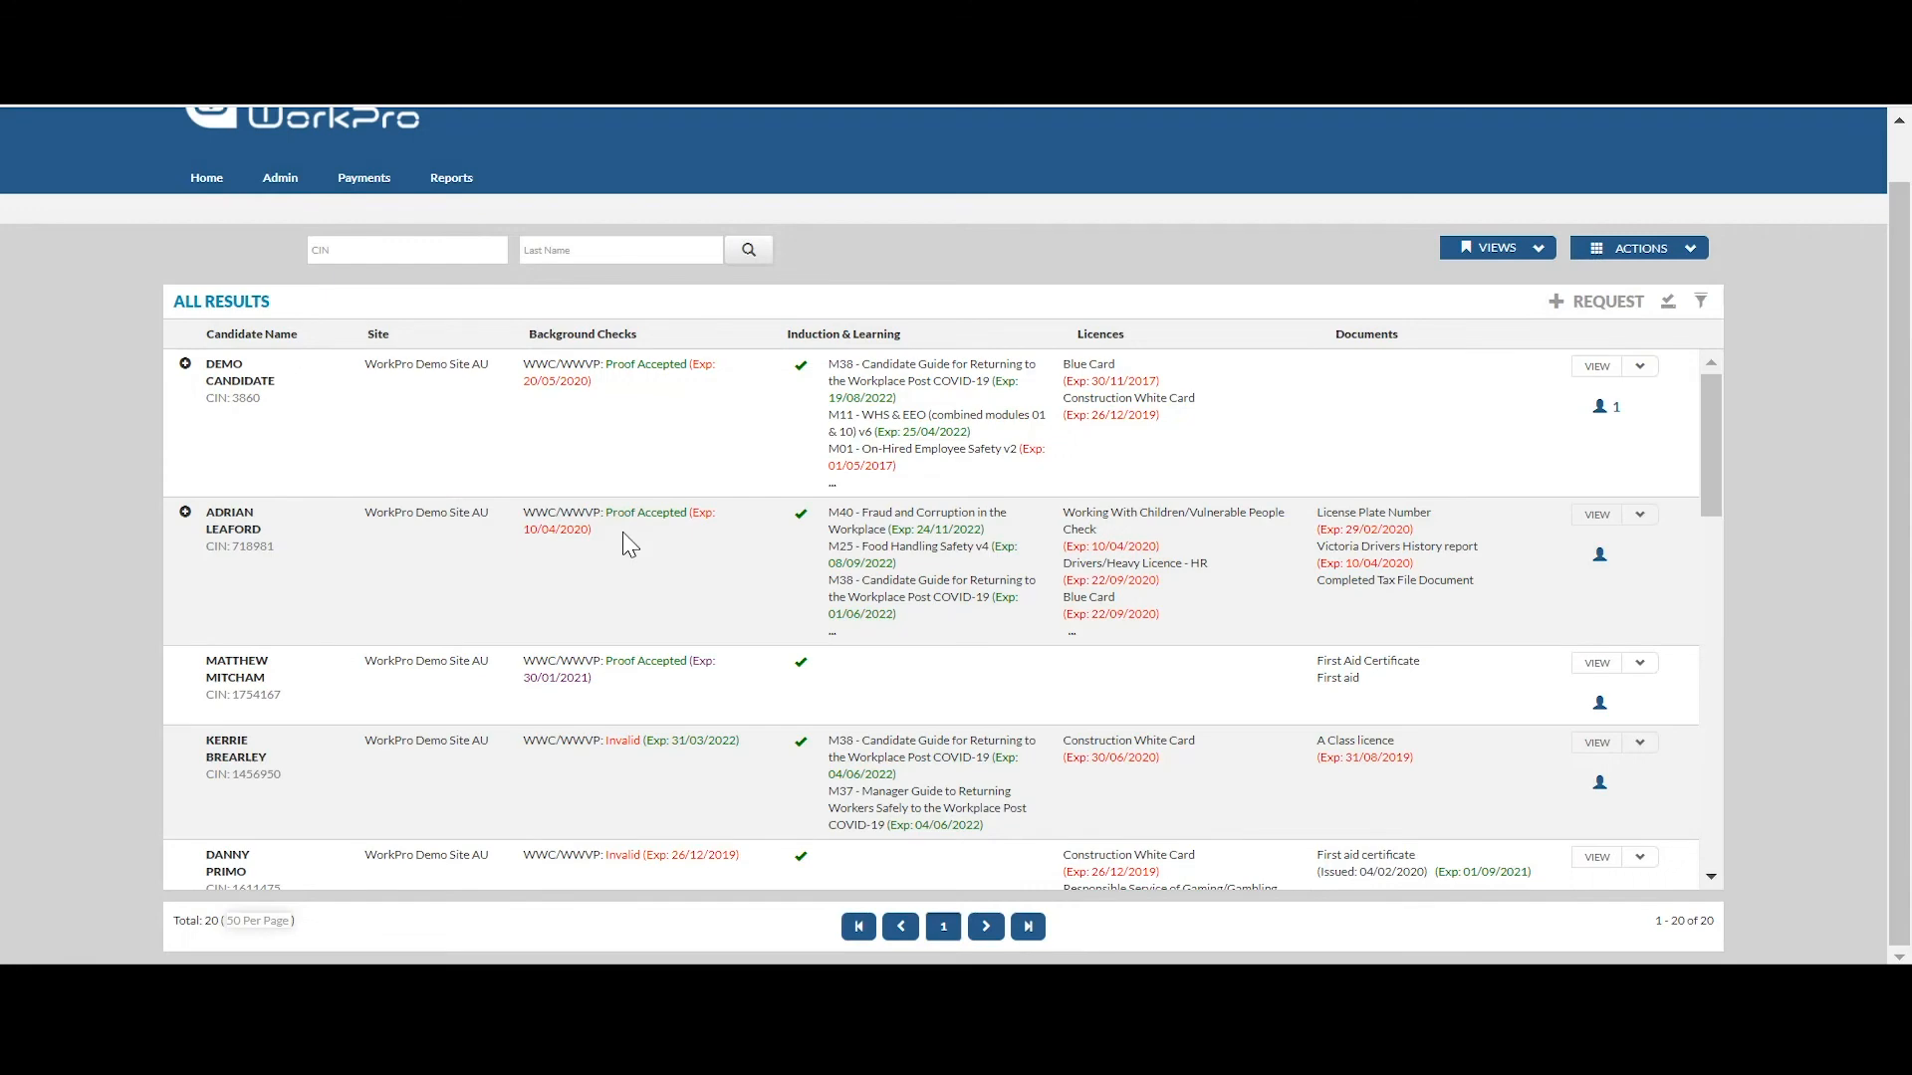
click(597, 371)
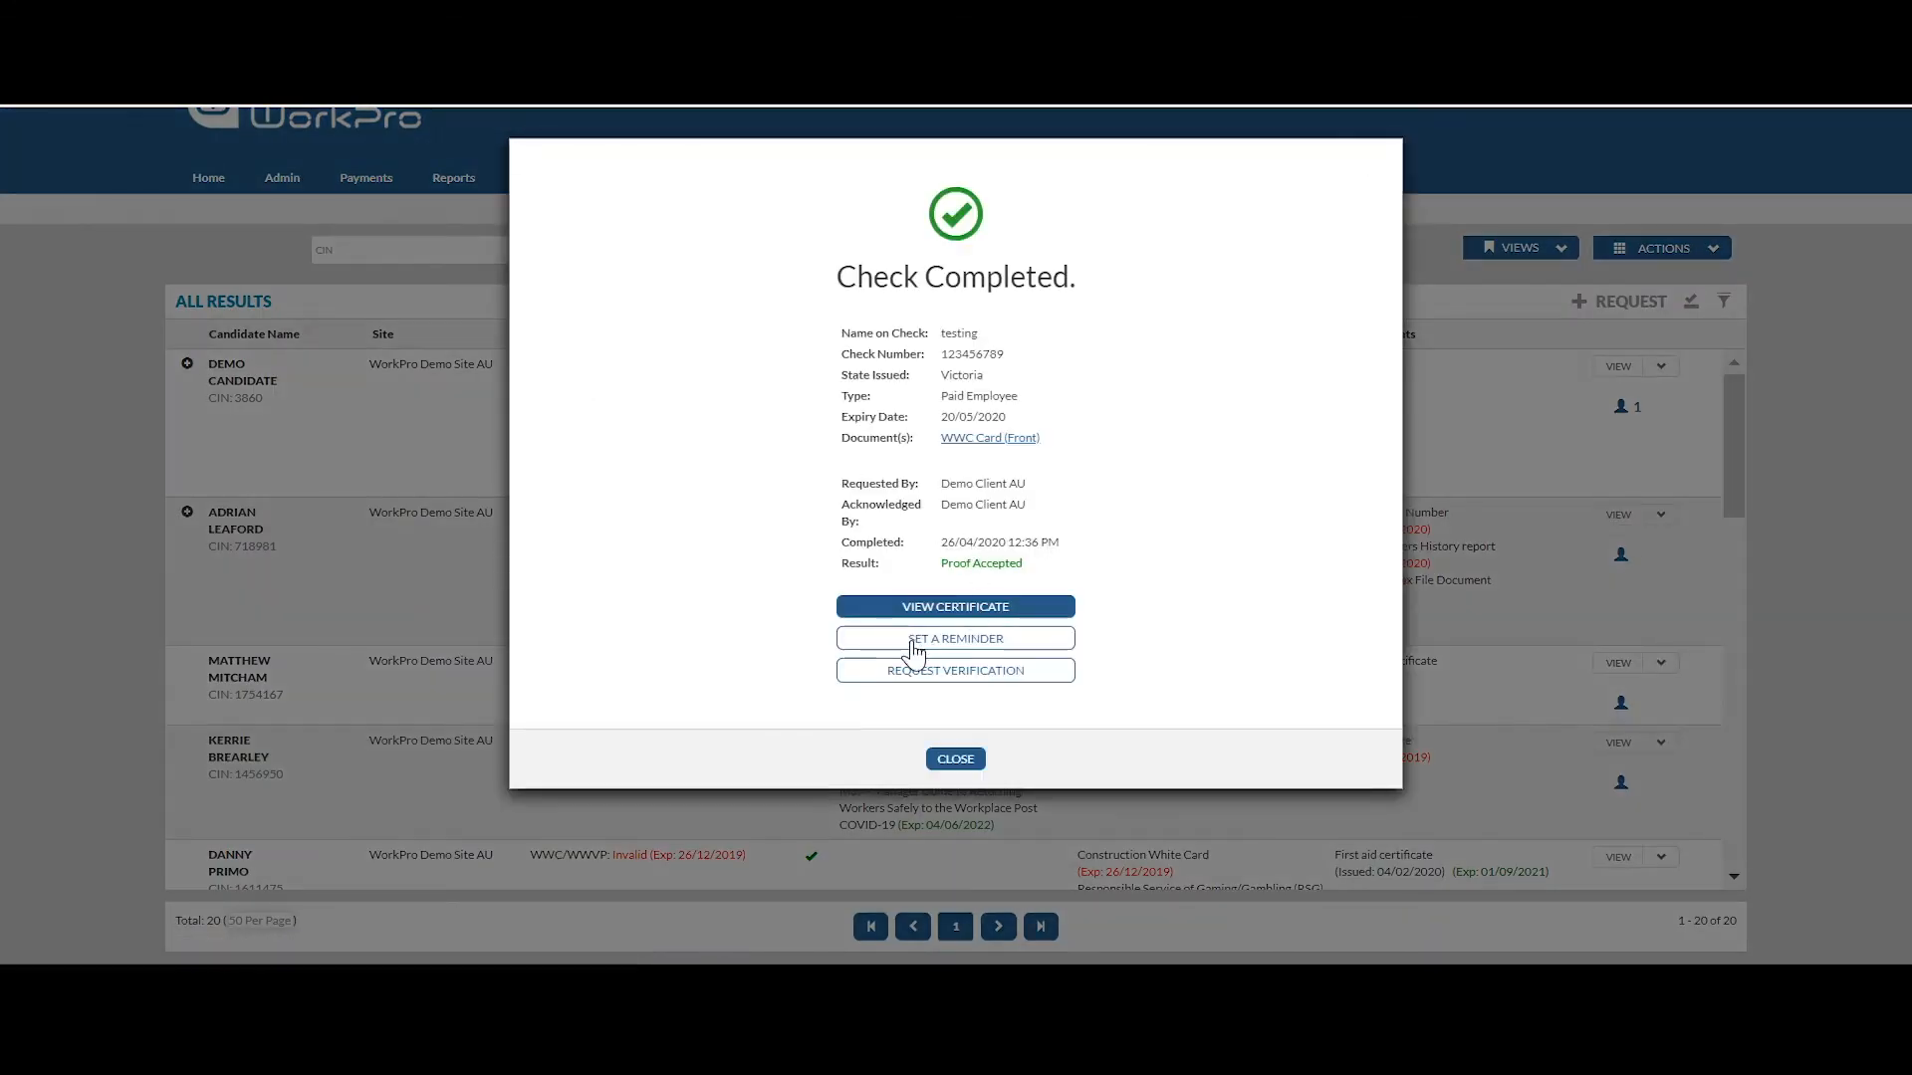
Switch the reminder to YES without picking a reminder date, then close the completed check details.
click(964, 649)
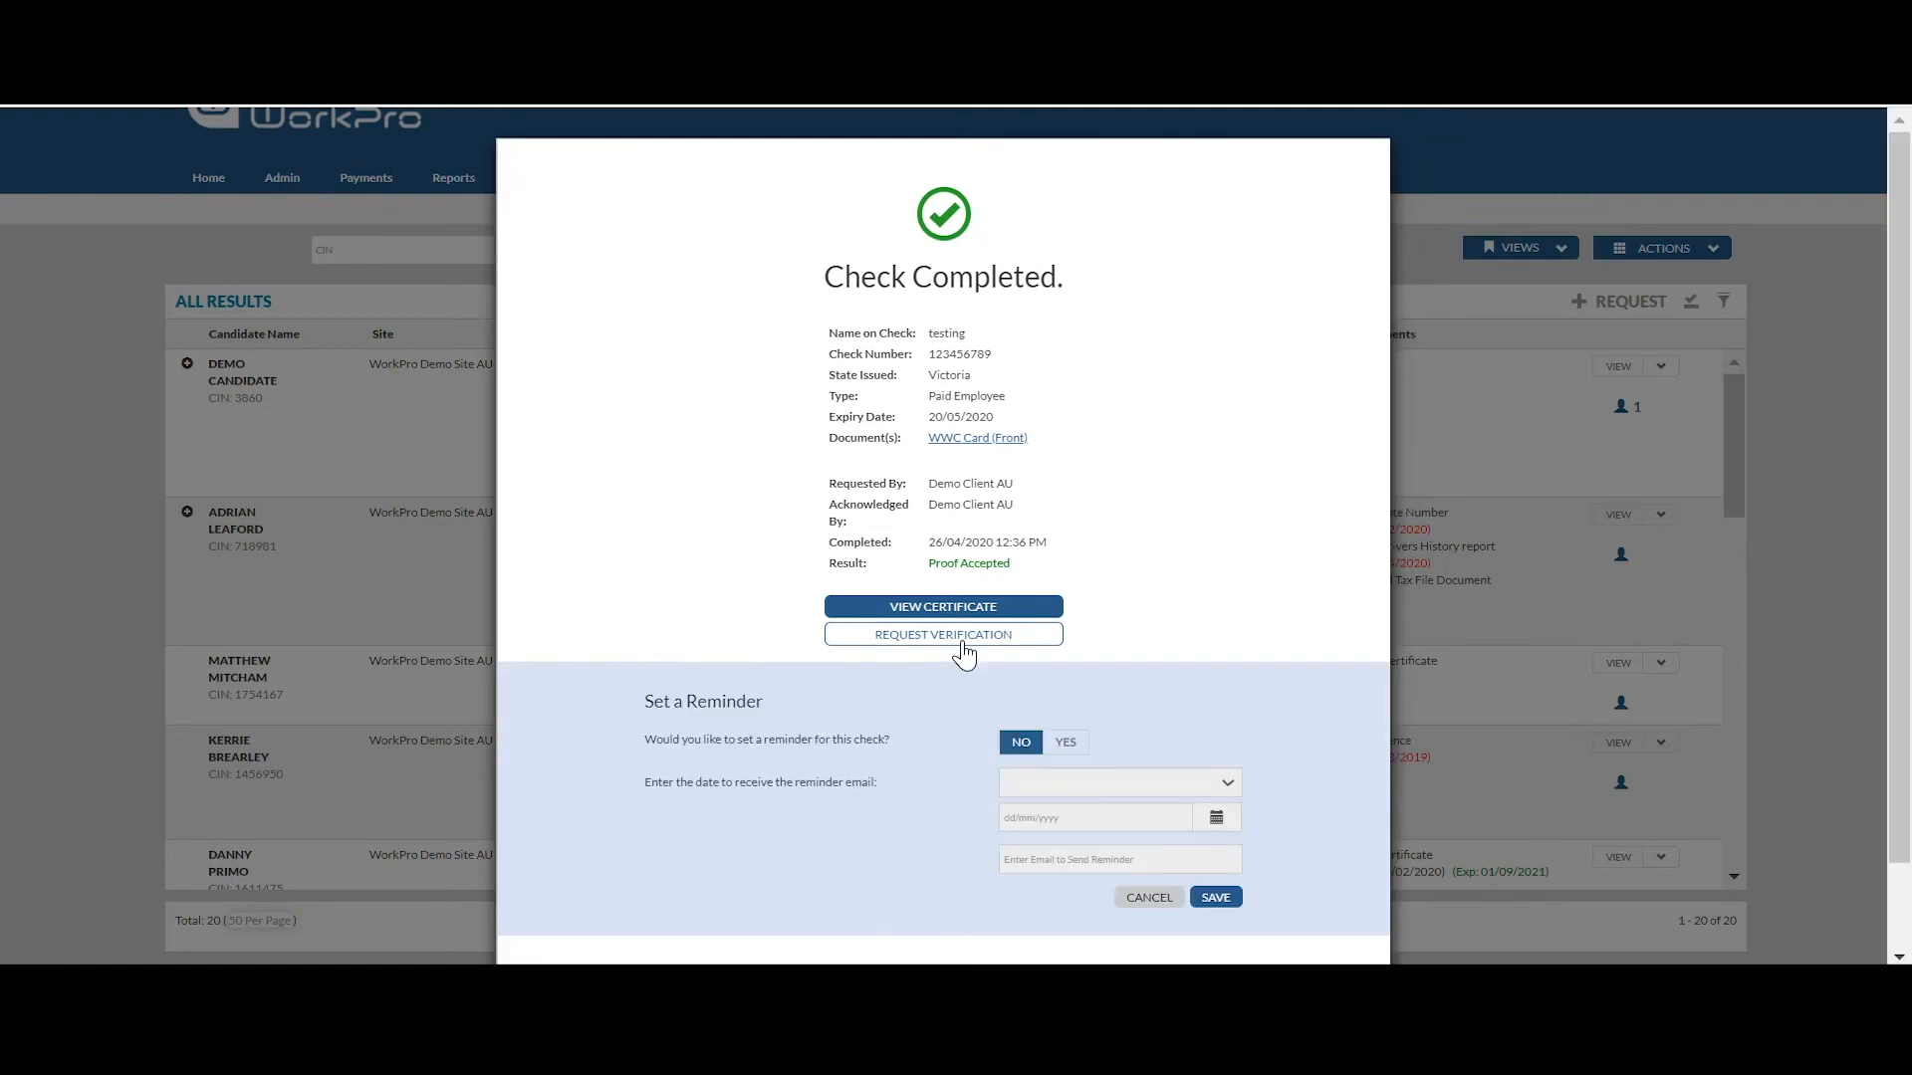
click(1064, 747)
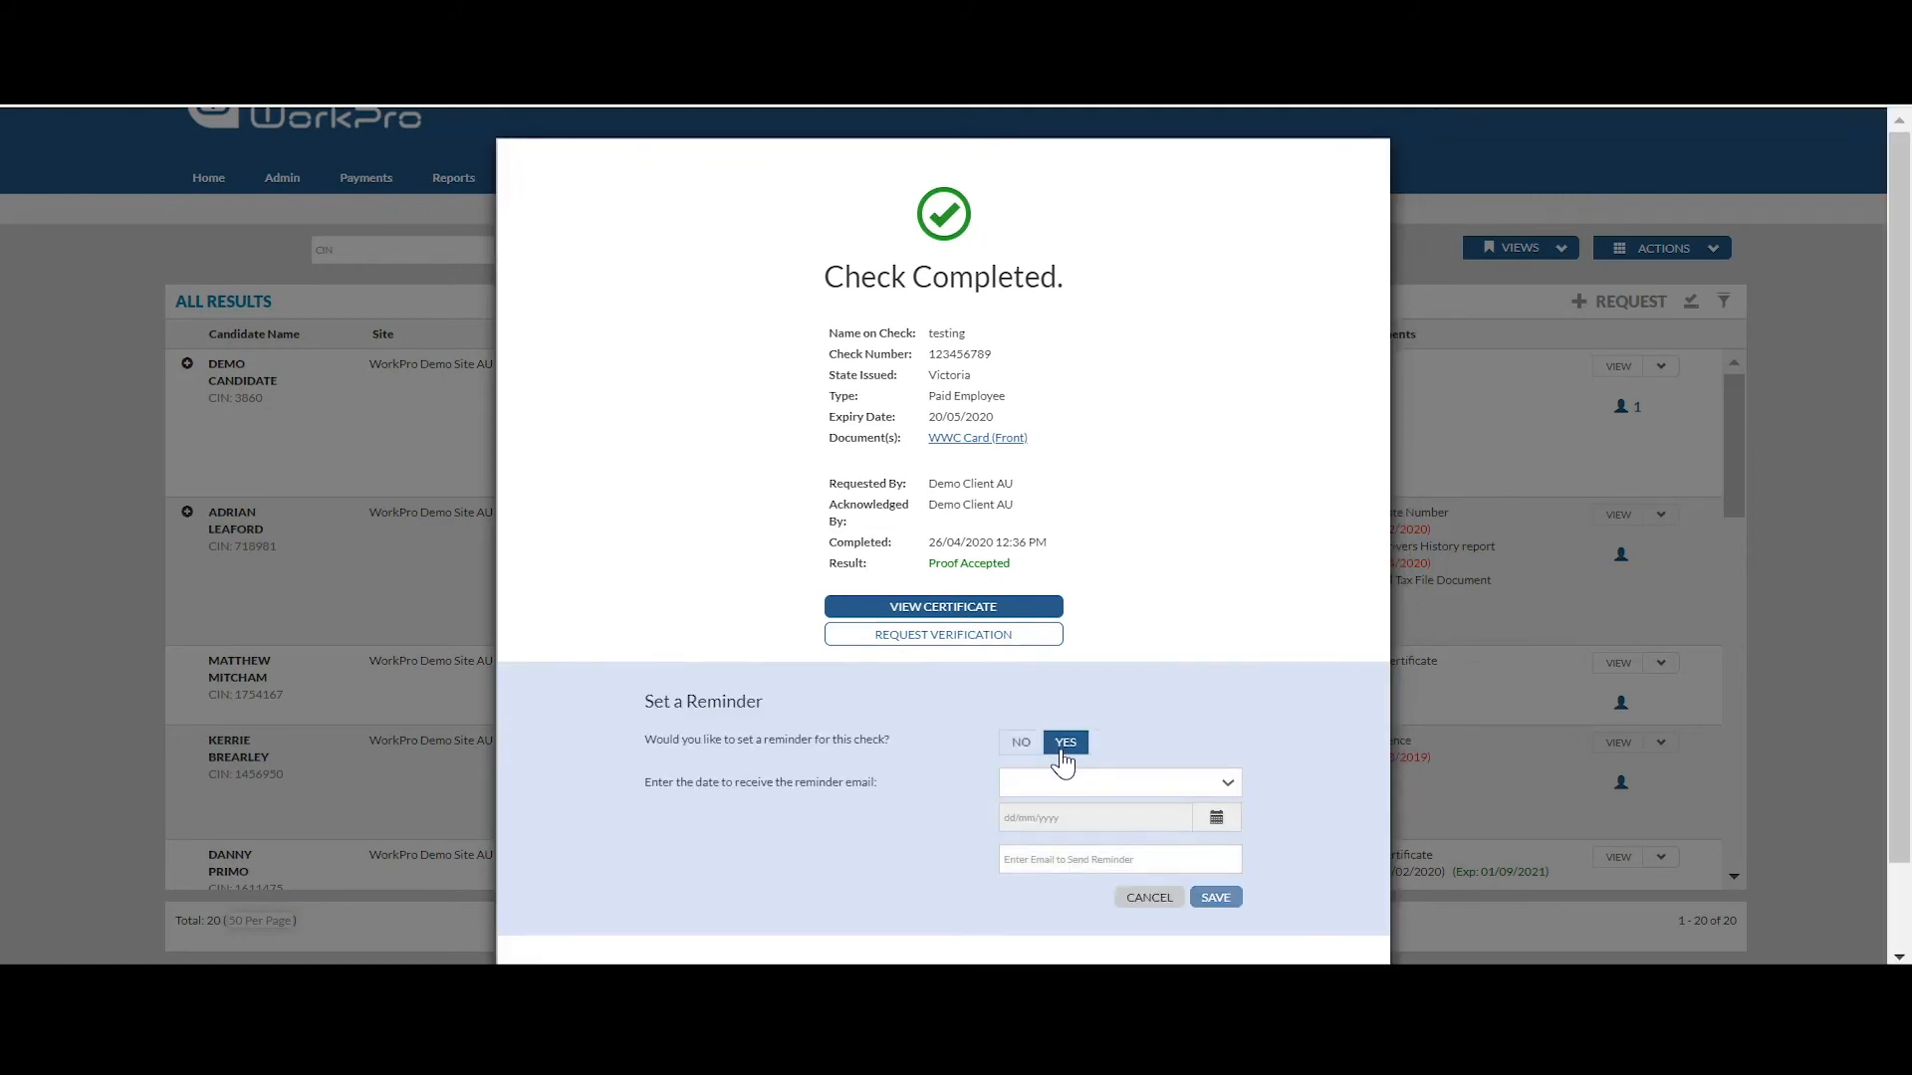
click(1162, 789)
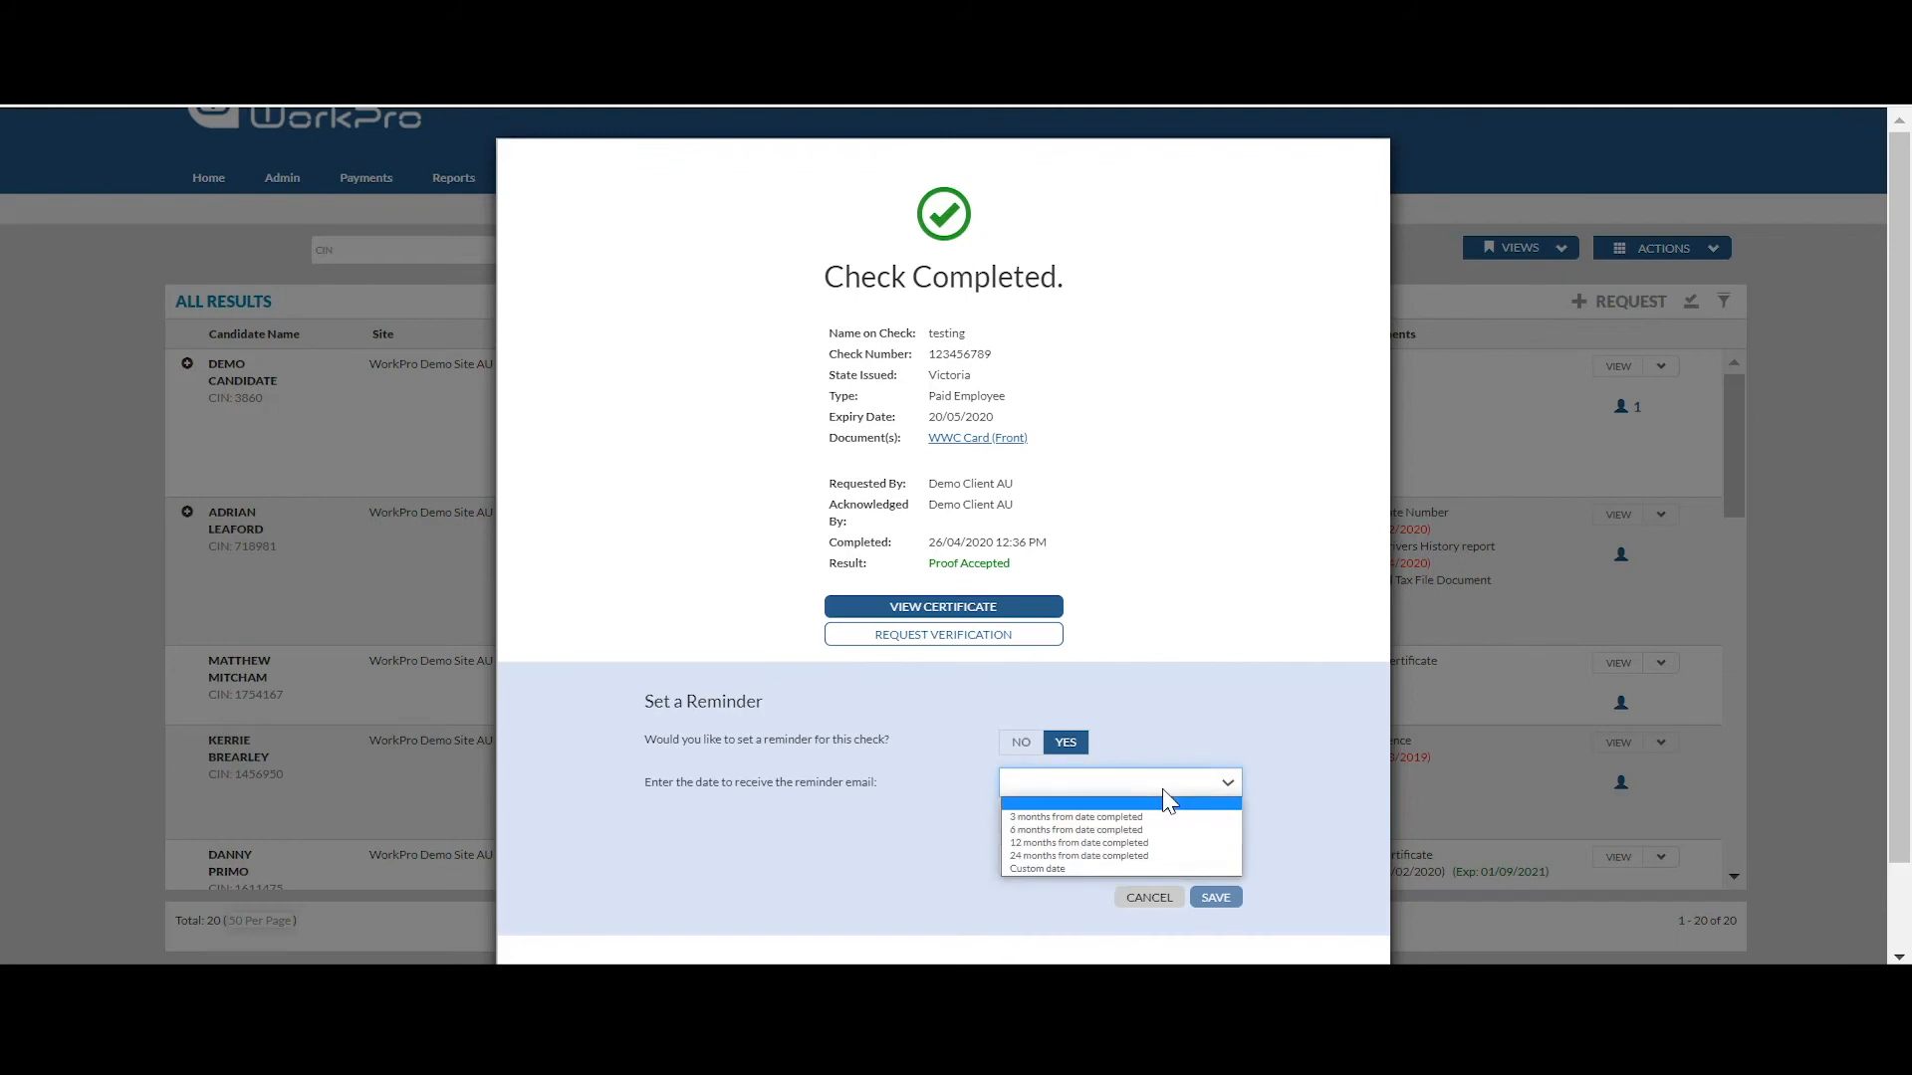
click(1162, 789)
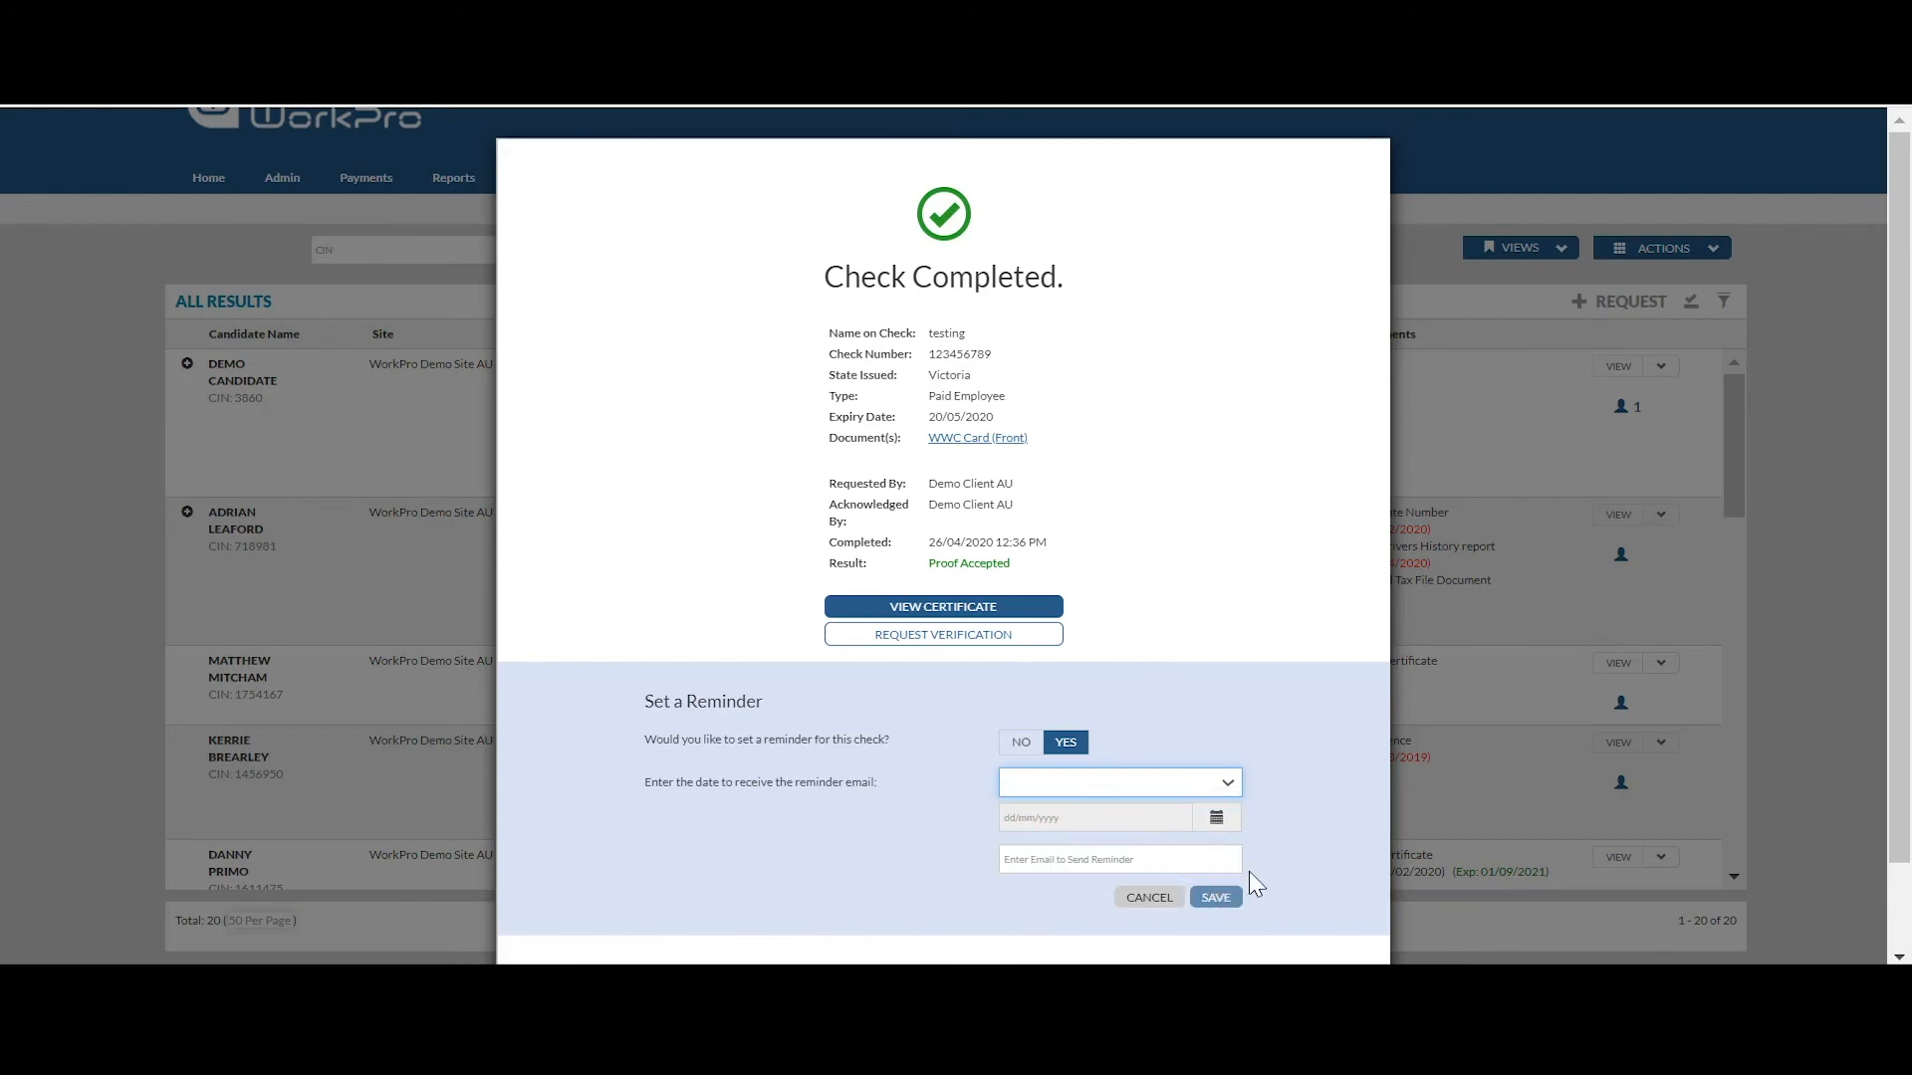
scroll(1262, 853, down, 1)
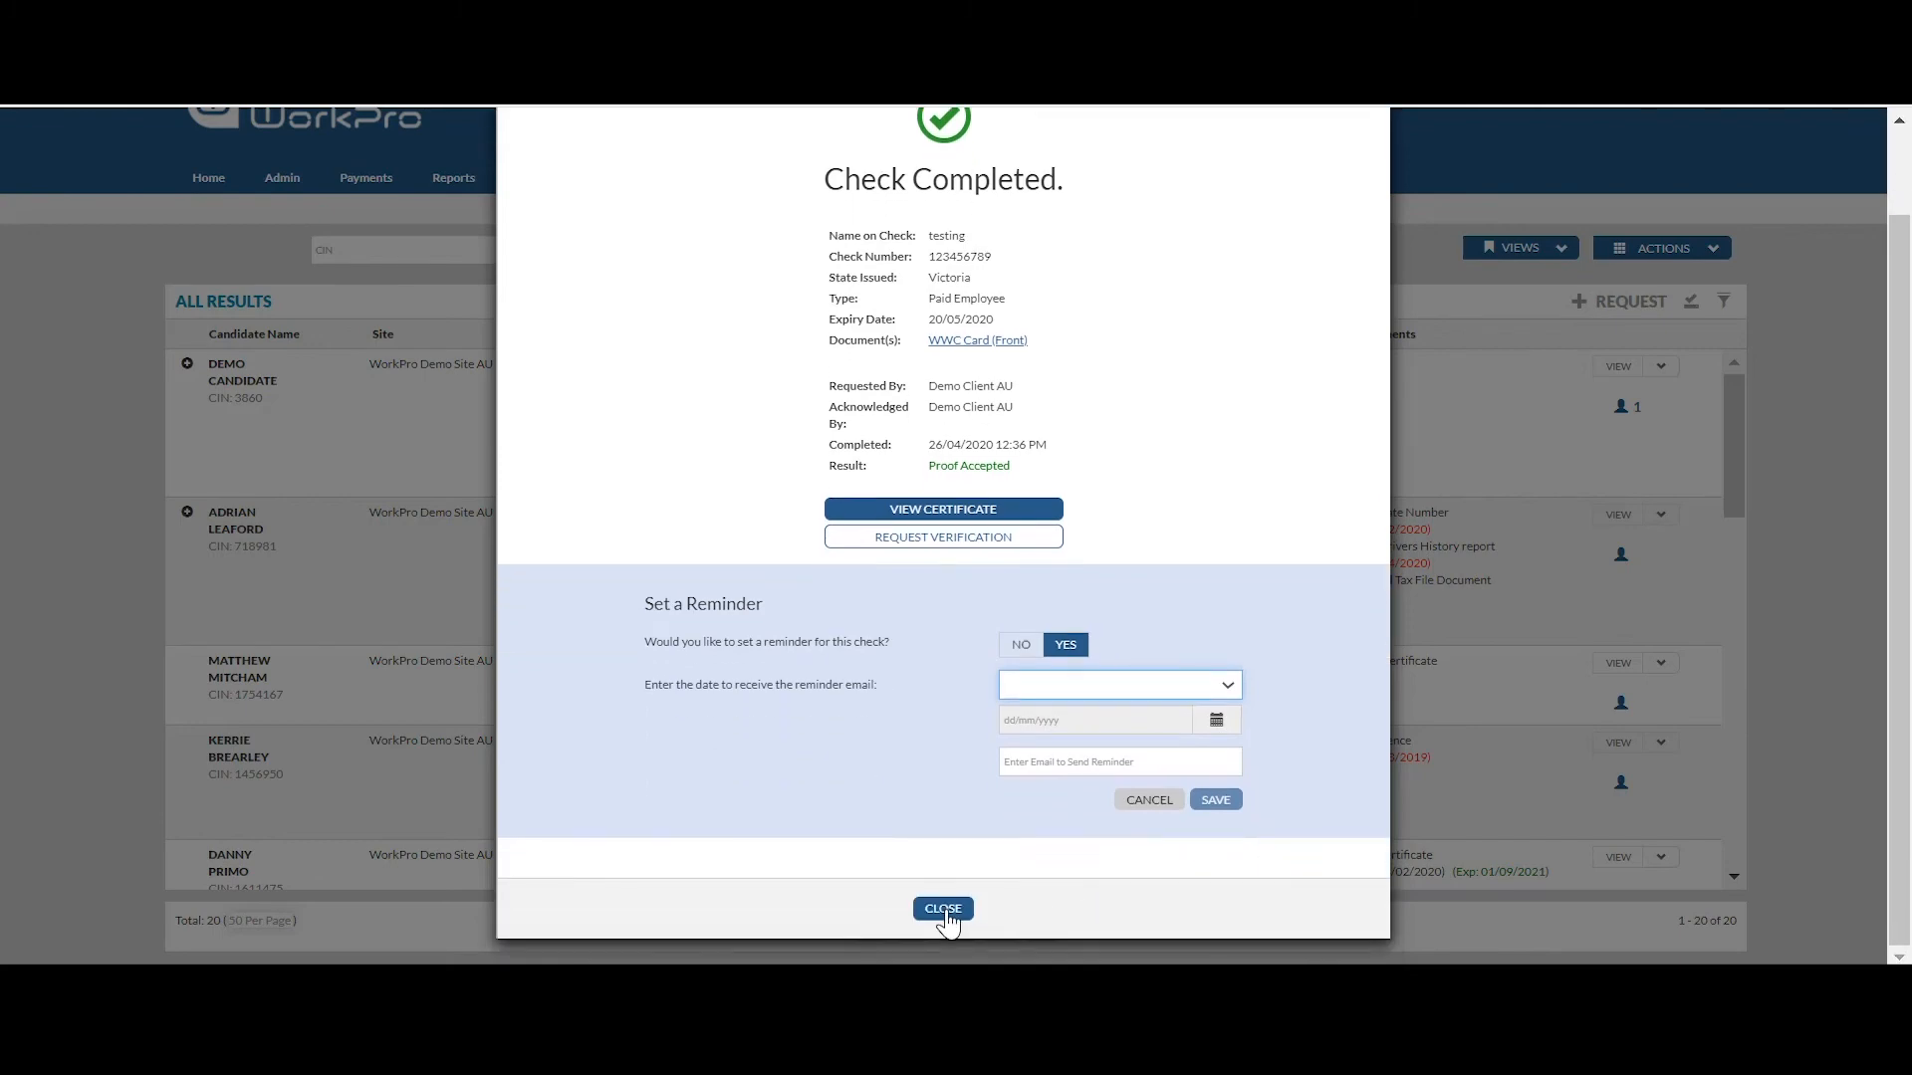
click(943, 909)
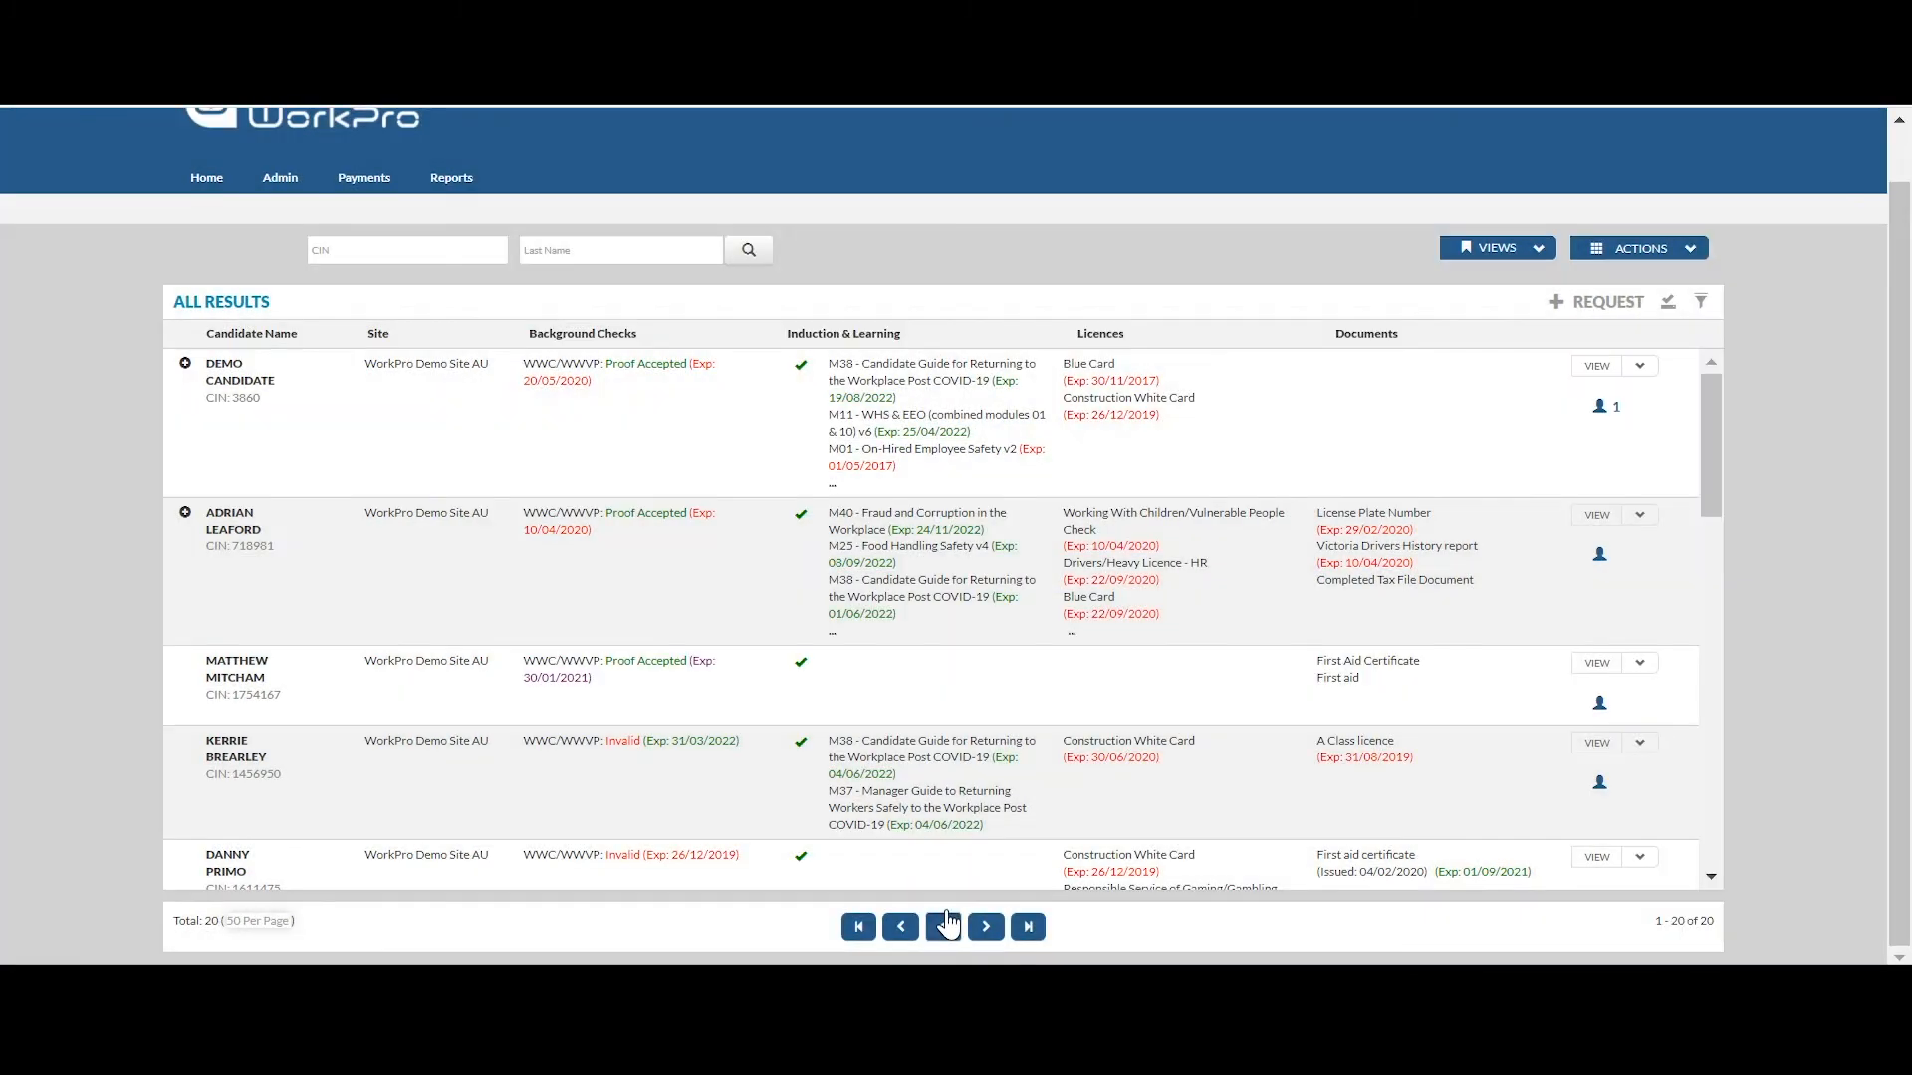